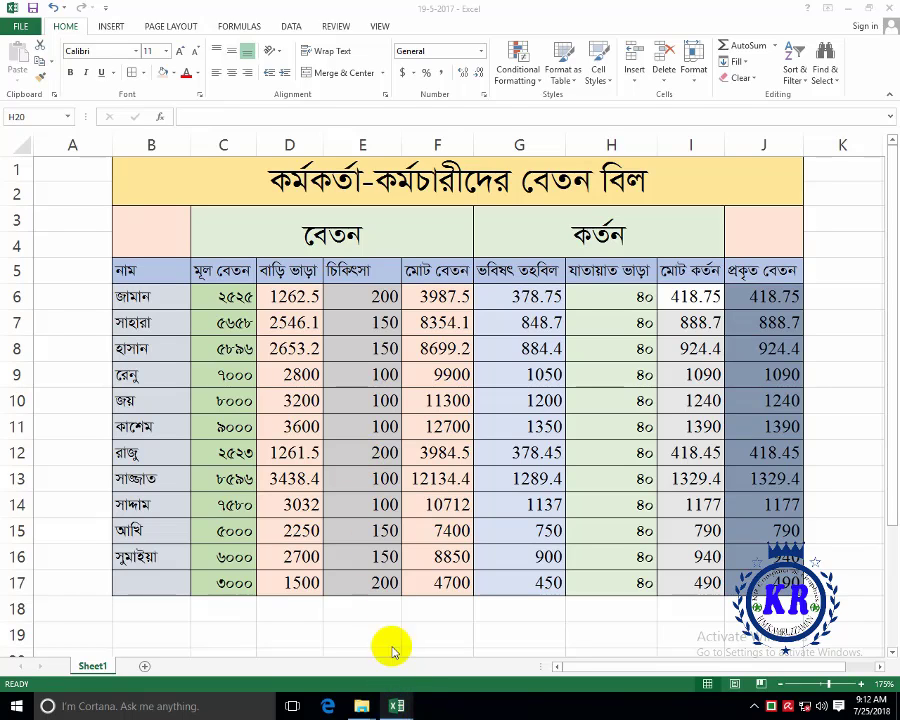
- Switch to the PROject 1 workbook and look over the cells of Sheet1
mouse_move(396, 706)
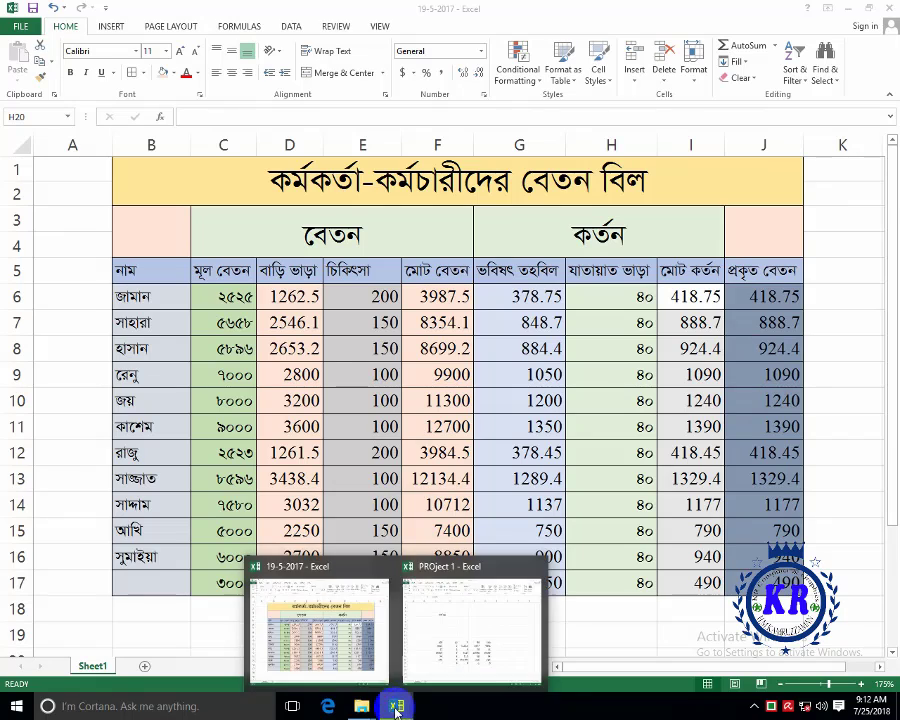
click(458, 645)
scroll(162, 308, down, 4)
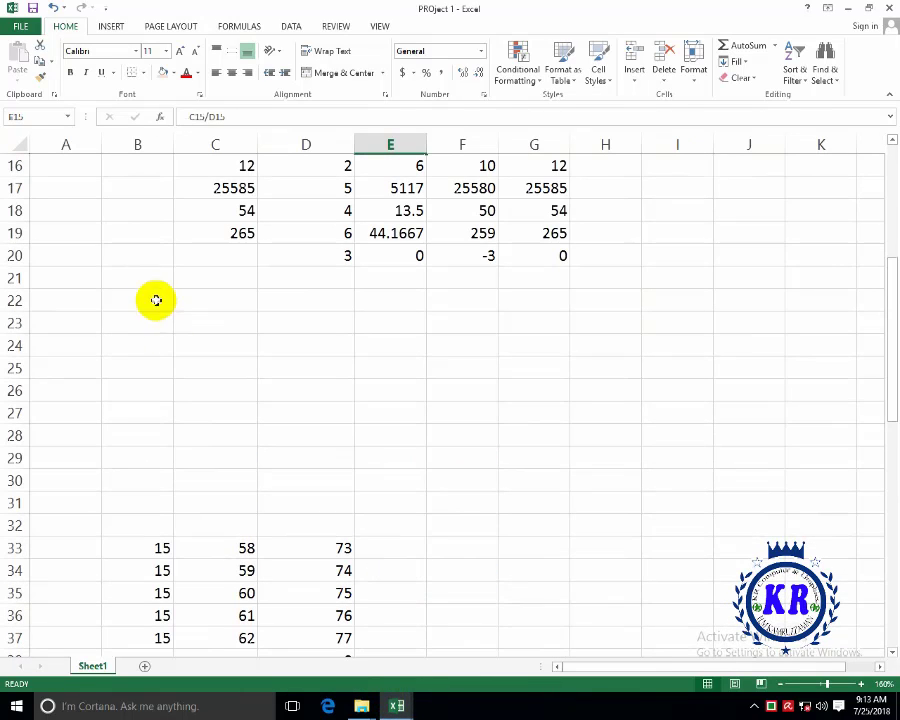
drag(50, 186, 482, 370)
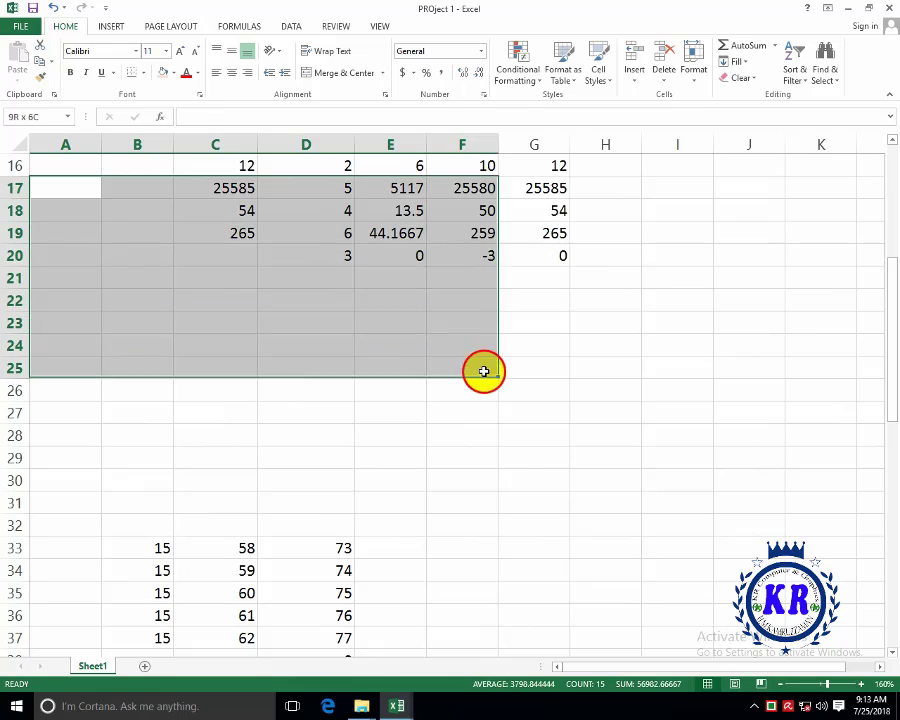
click(482, 370)
scroll(318, 430, down, 3)
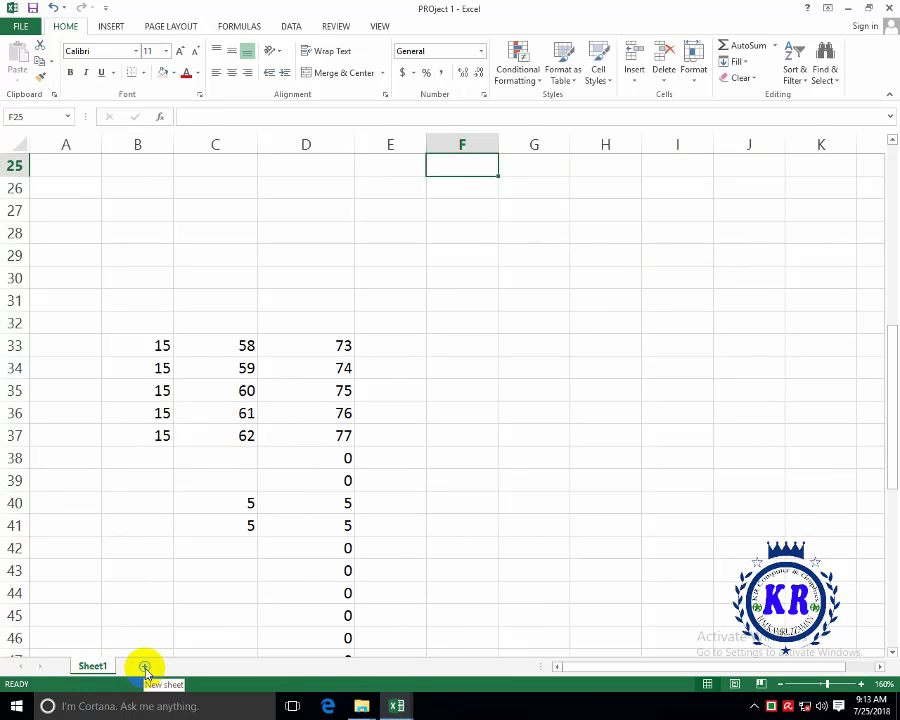
- Add a second worksheet and rename Sheet1 to 'fast'
click(145, 668)
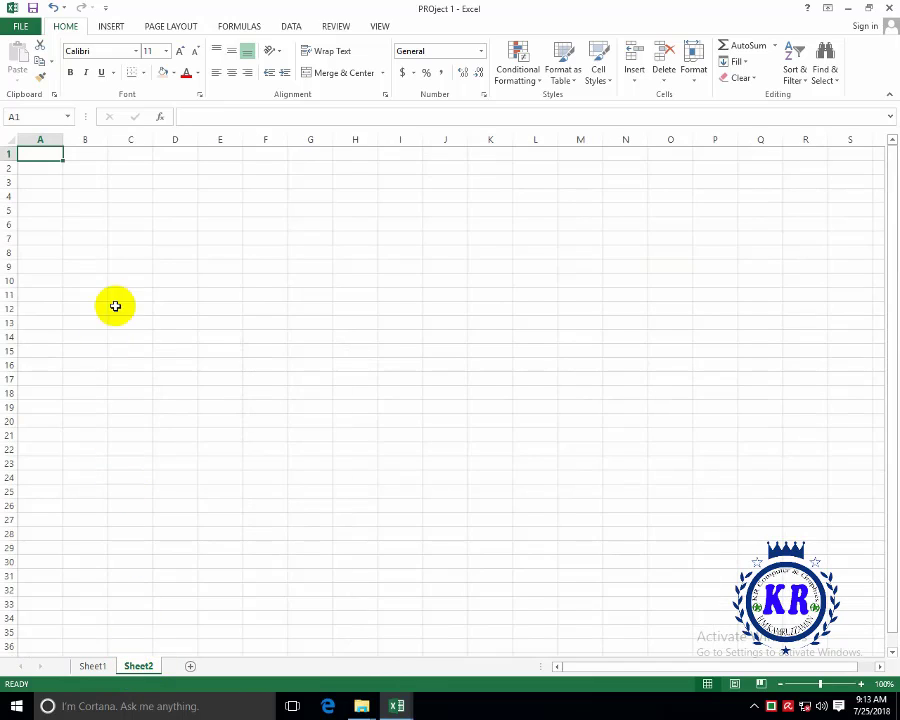
right_click(100, 668)
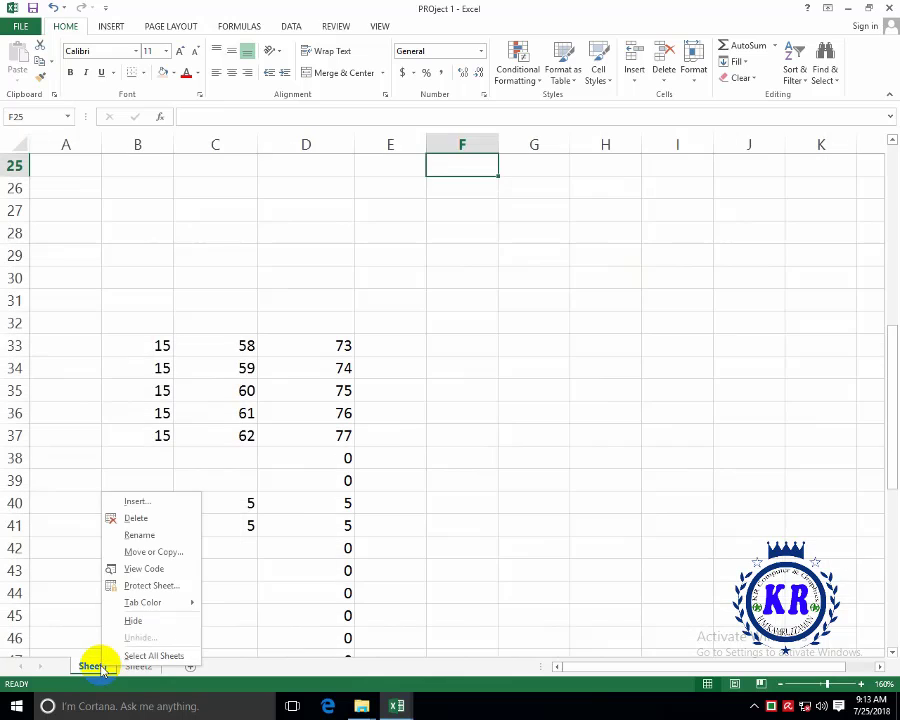
click(148, 538)
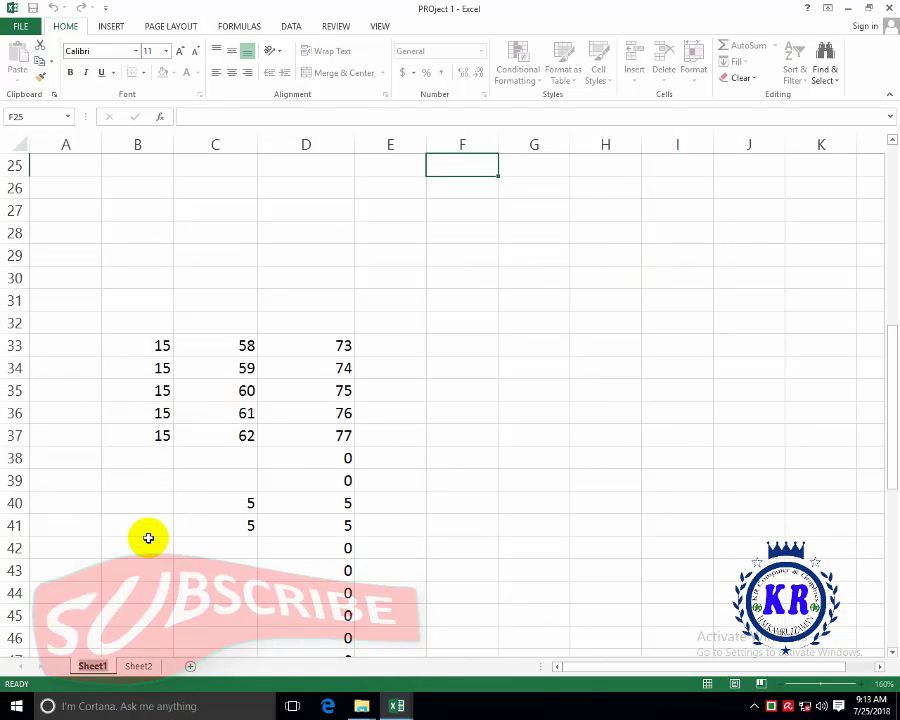
text(v.yo)
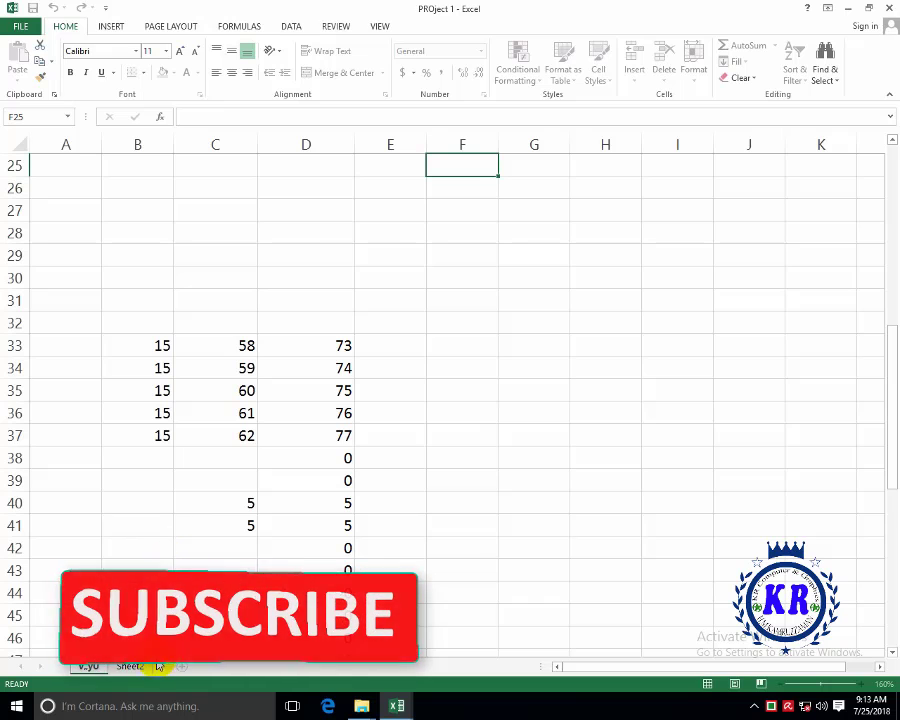
key(BackSpace)
key(BackSpace)
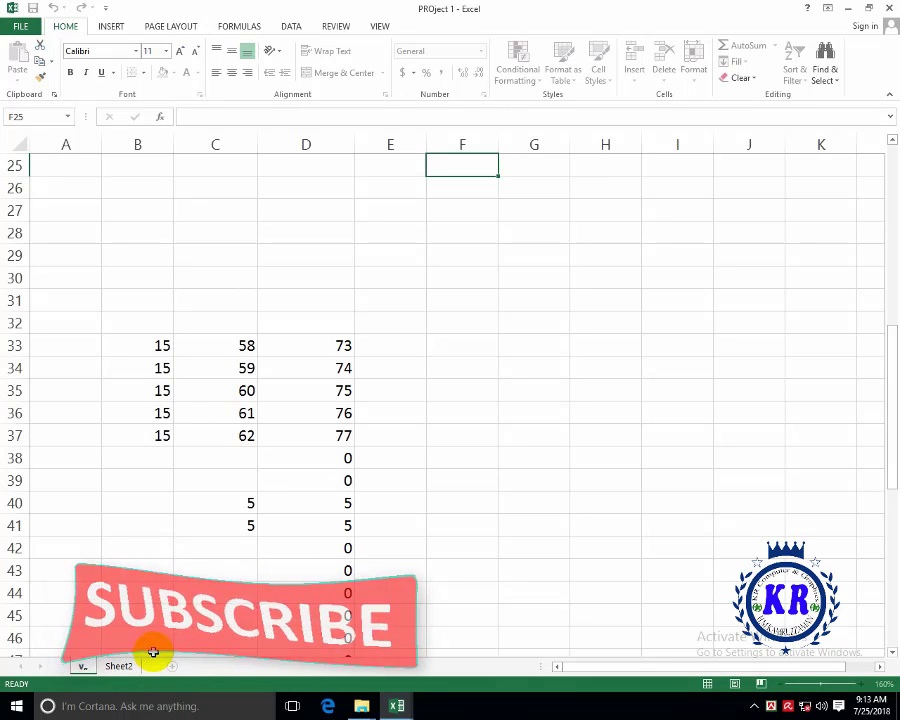
key(BackSpace)
key(BackSpace)
text(fast)
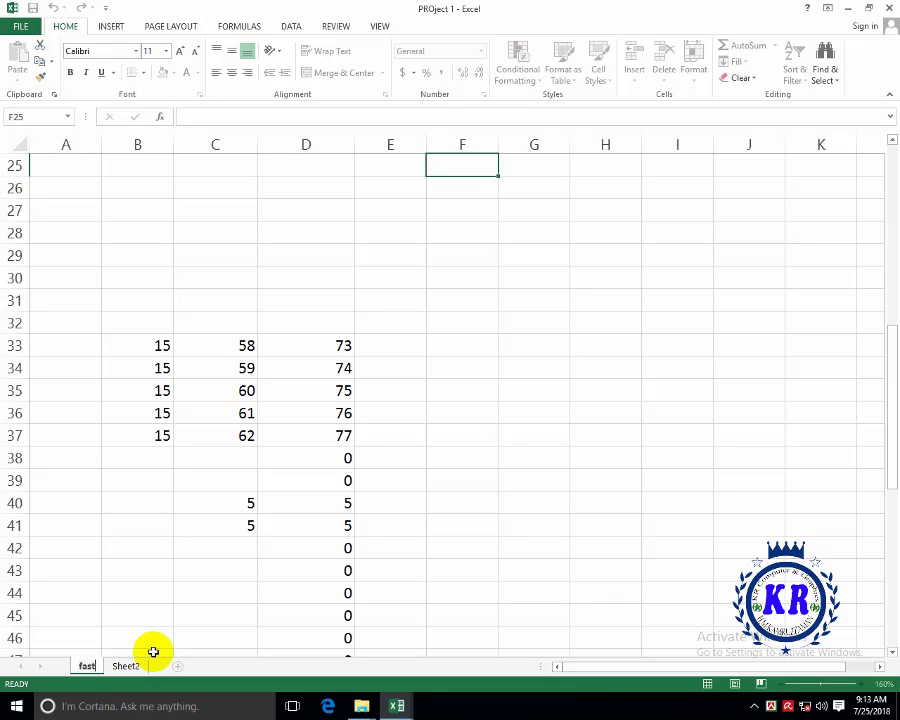
click(128, 664)
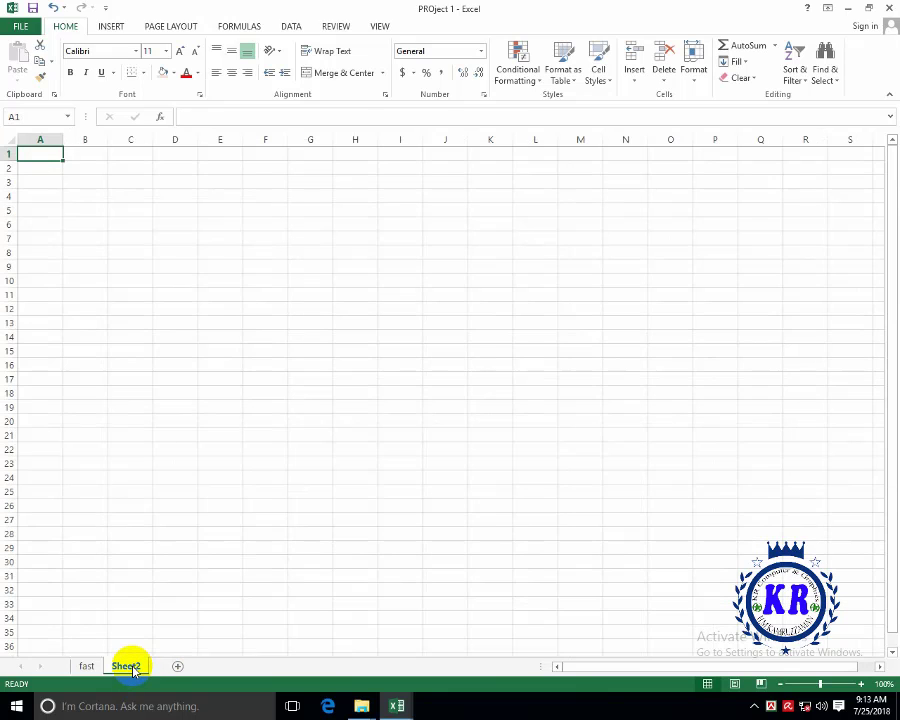
- Rename Sheet2 to 'secont' and return to that blank sheet
right_click(132, 667)
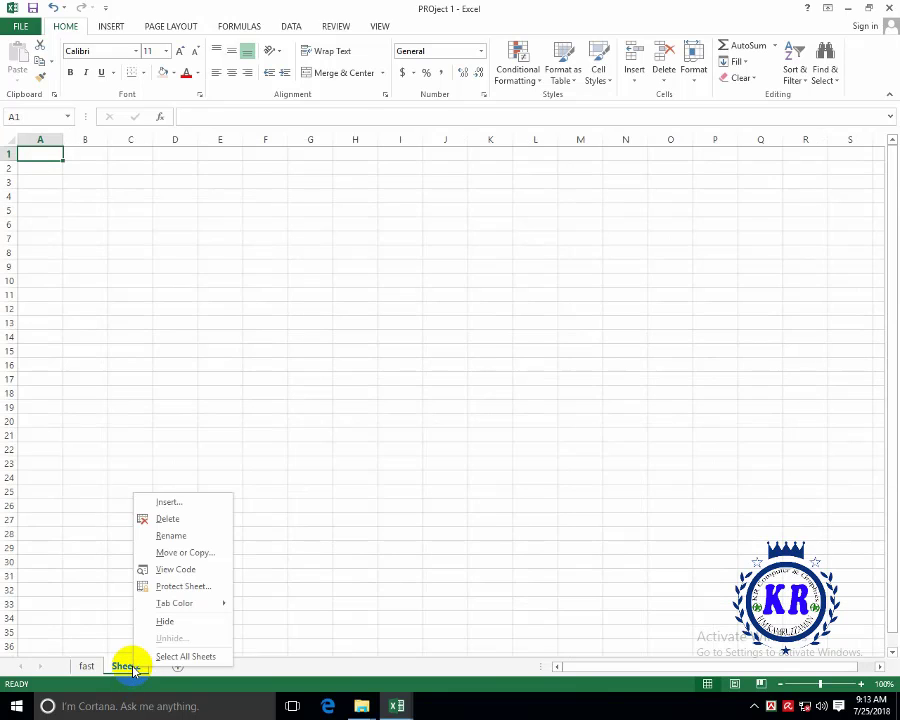
click(184, 540)
text(secon)
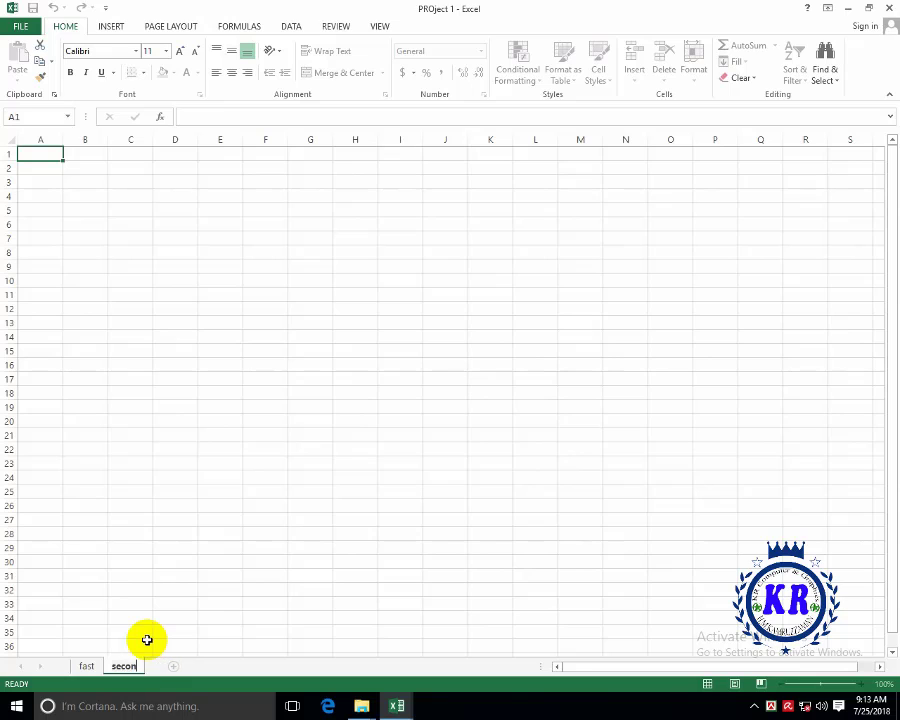
text(d)
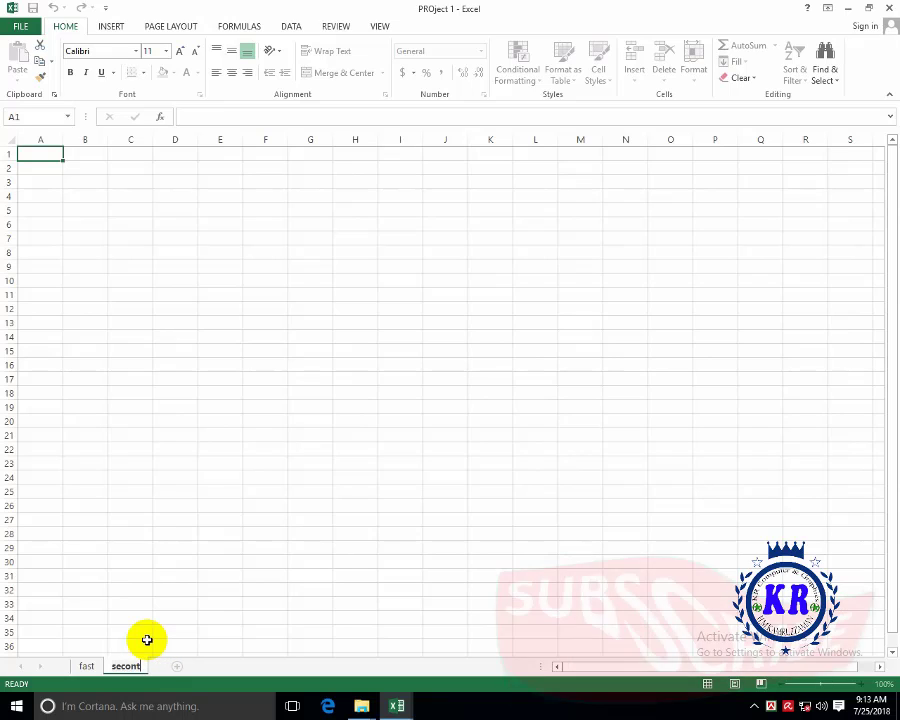
click(86, 666)
click(124, 666)
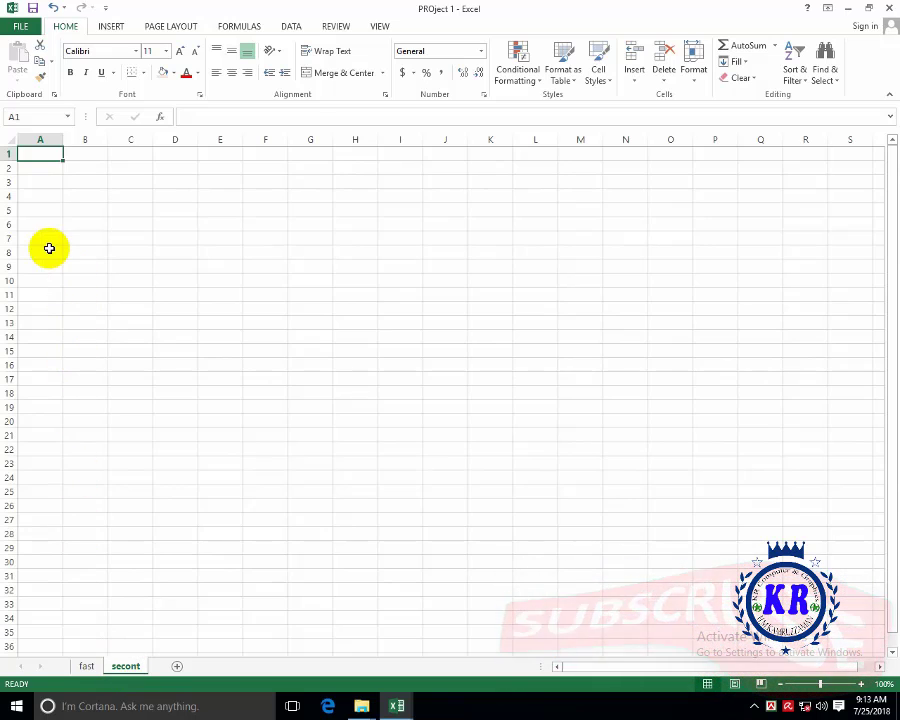
- Delete the 'fast' sheet, confirming the deletion, leaving only 'secont'
right_click(88, 667)
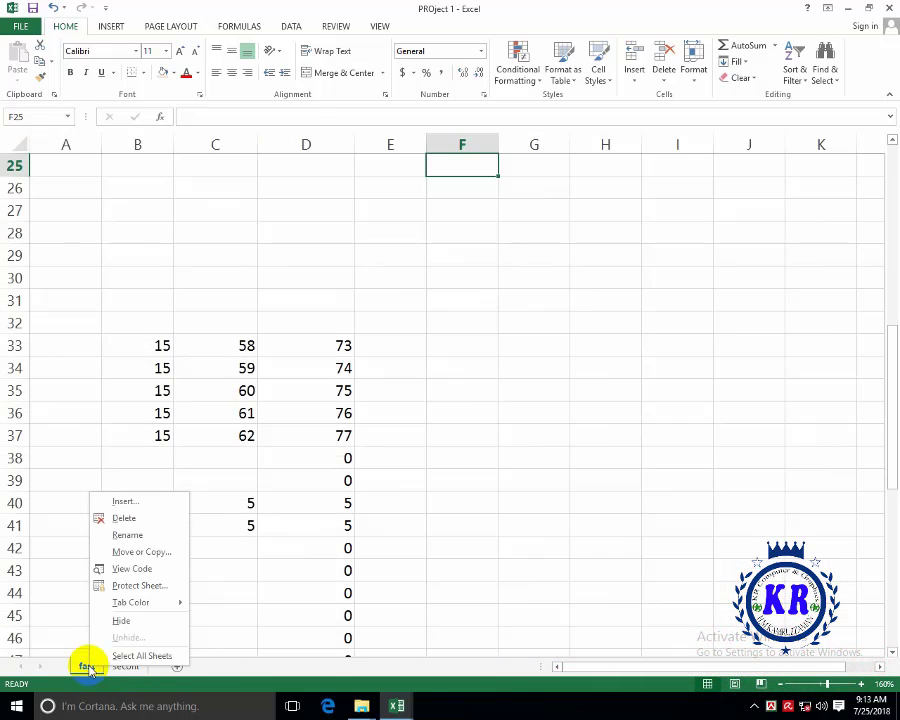
click(125, 519)
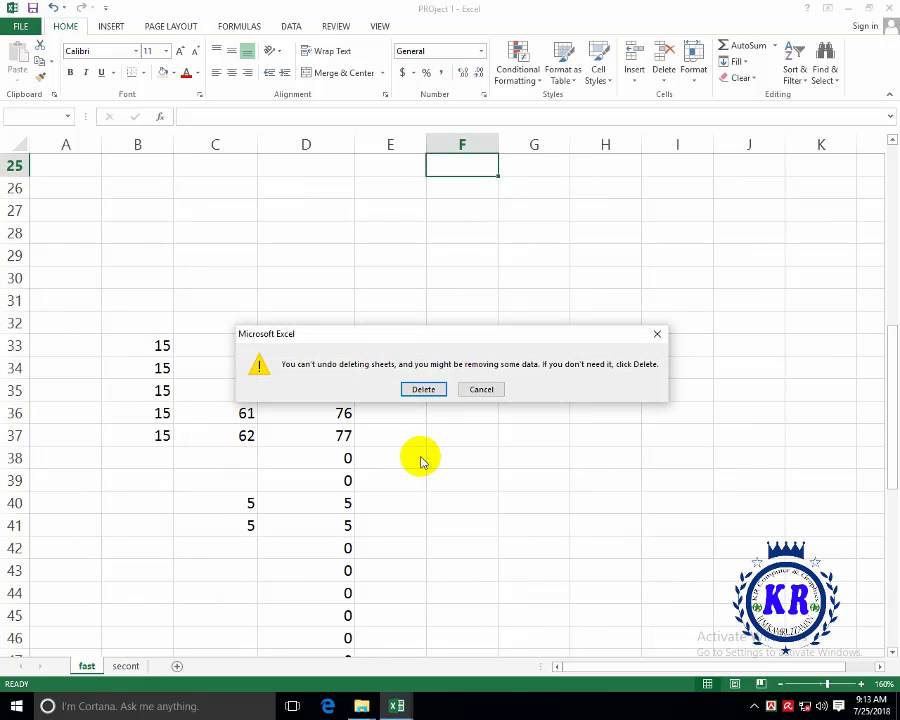
click(426, 390)
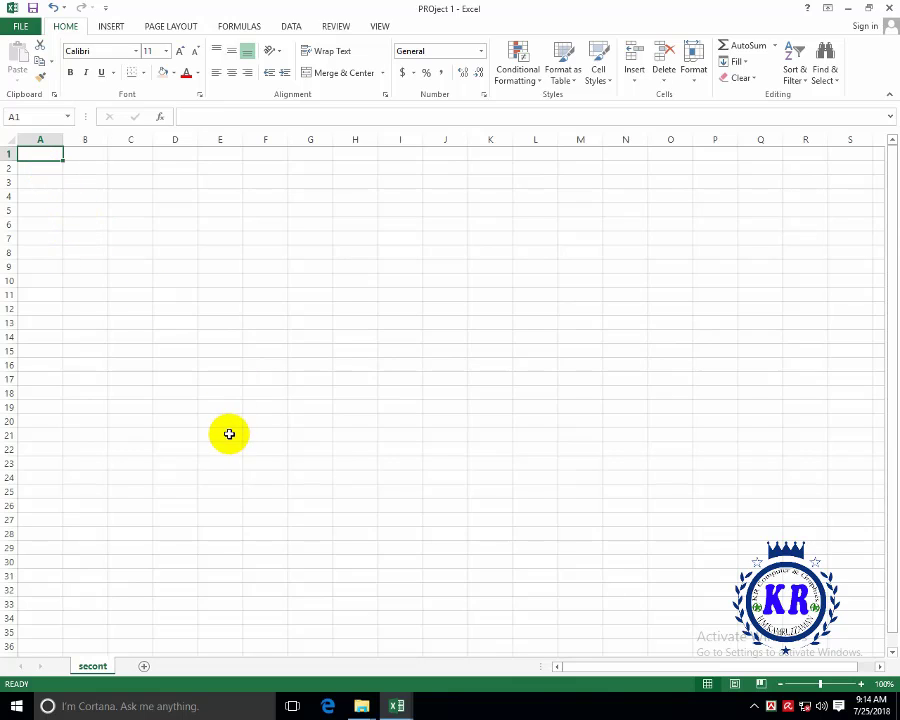
ctrl+scroll(228, 427, up, 3)
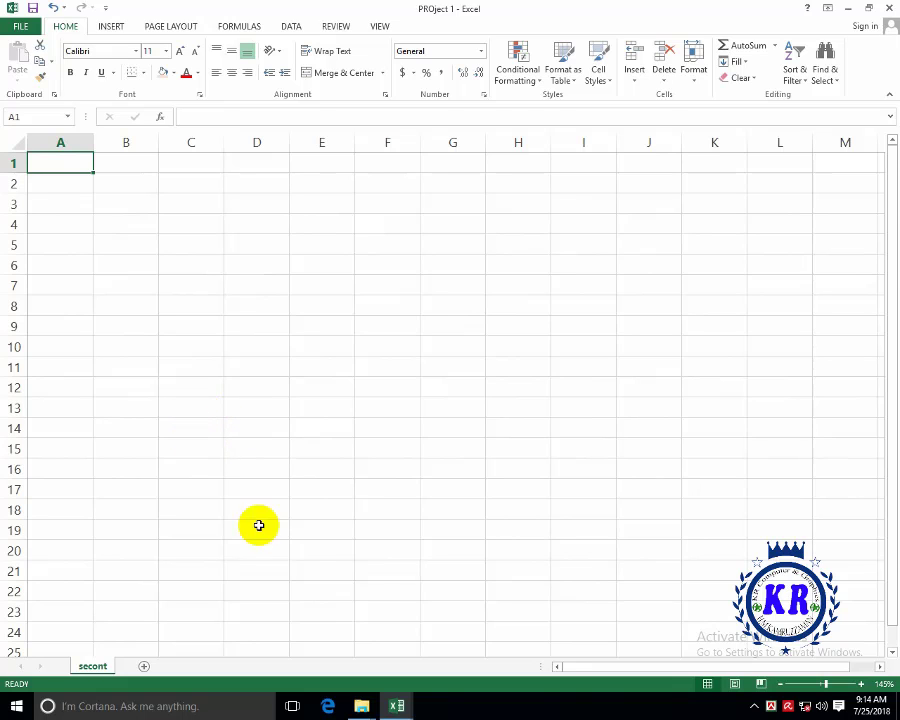
mouse_move(398, 710)
click(388, 640)
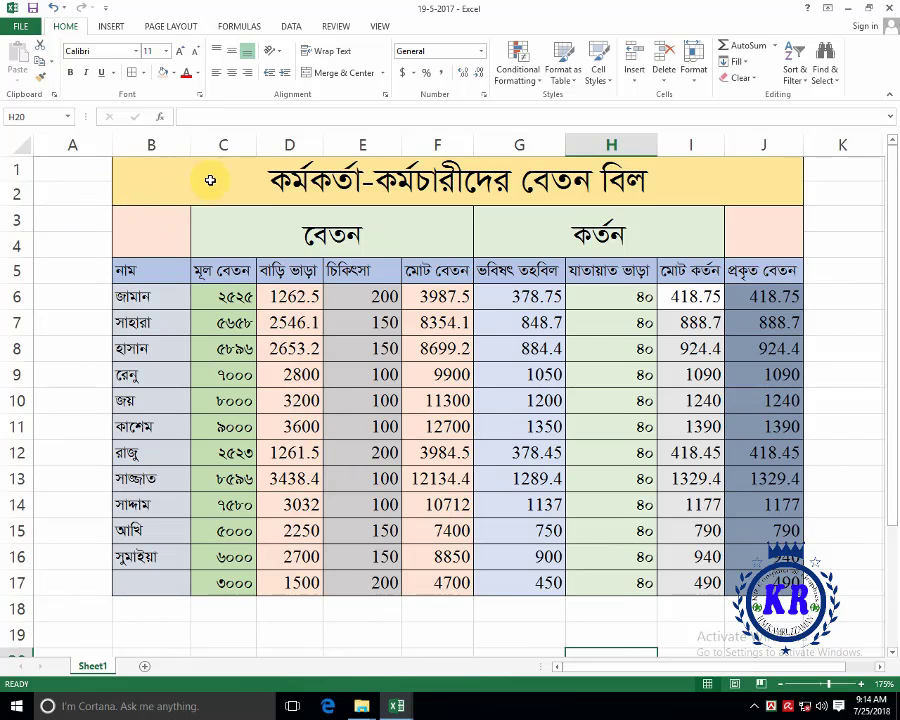
drag(74, 176, 80, 195)
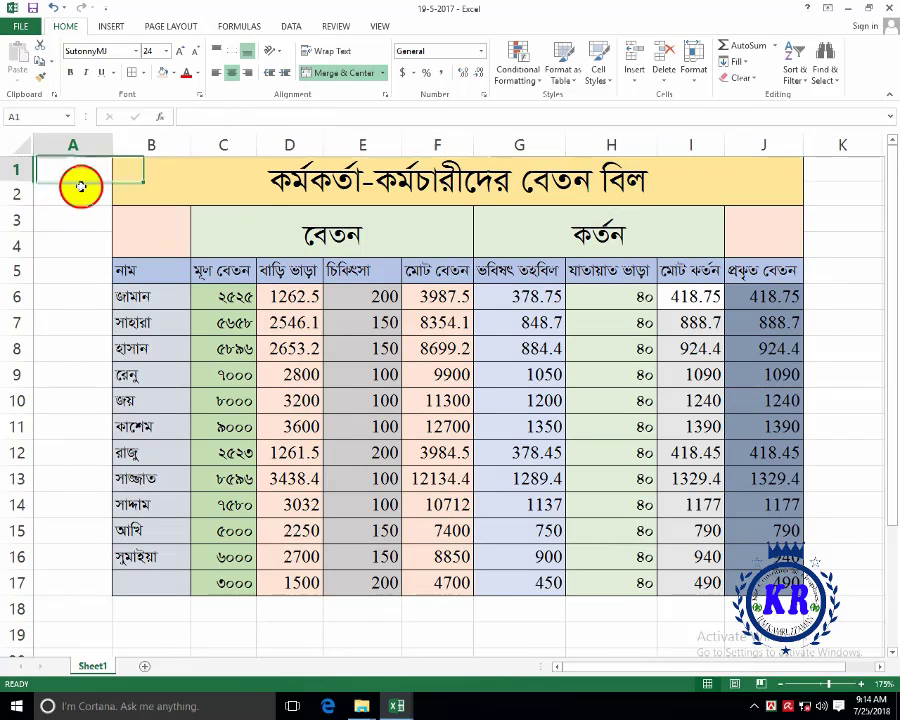
click(217, 188)
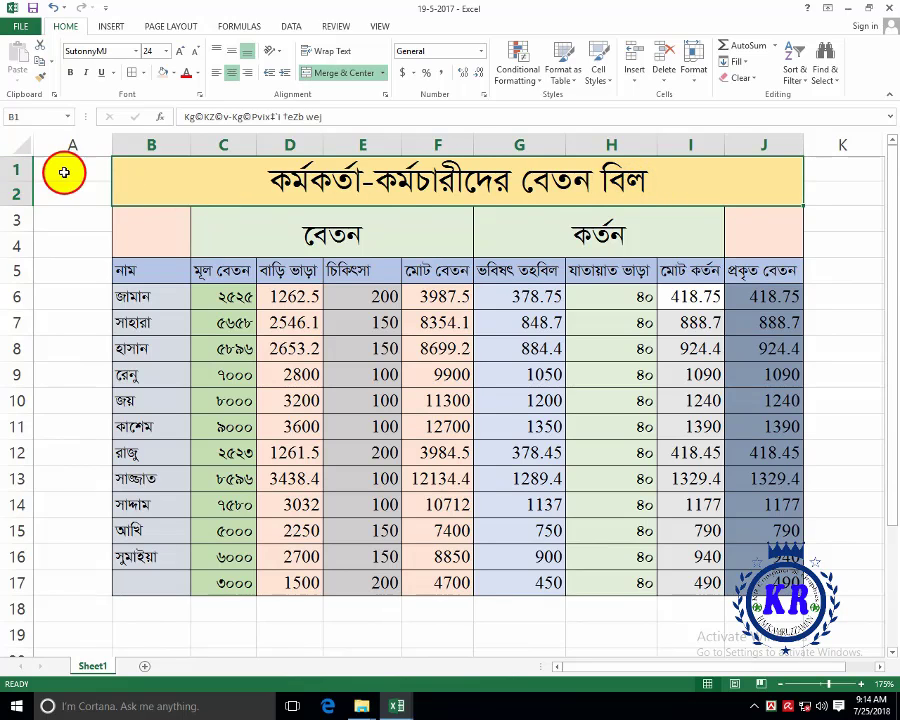
drag(72, 171, 74, 195)
click(693, 175)
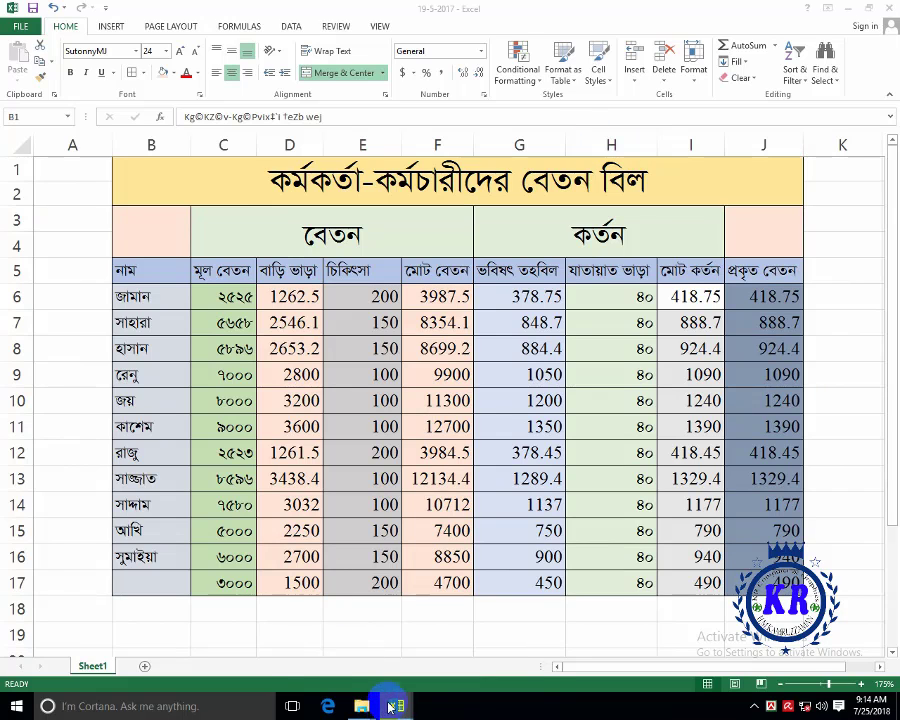
mouse_move(390, 708)
click(432, 639)
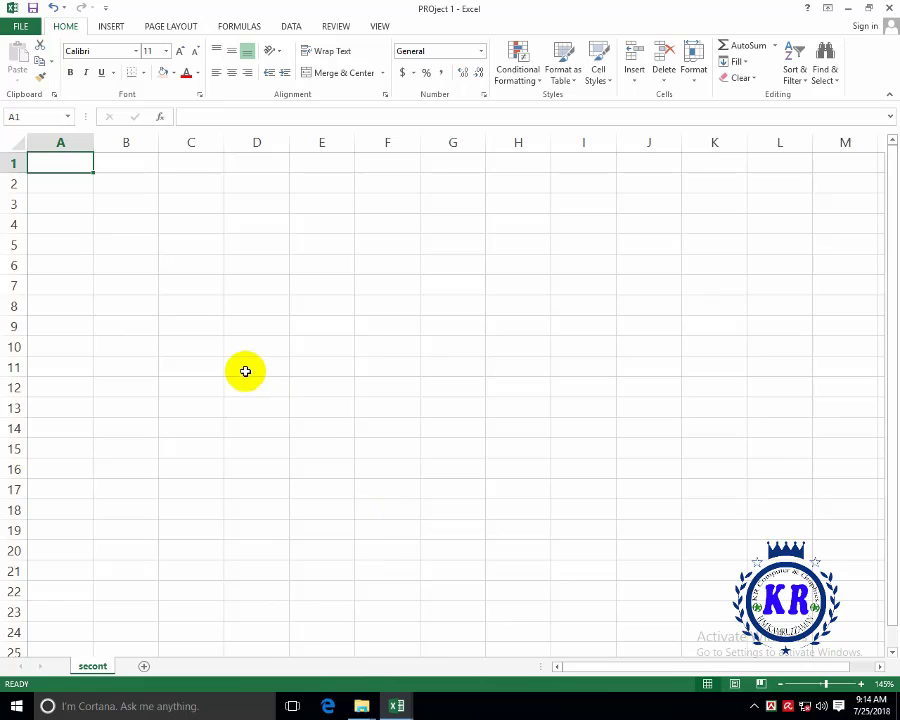
- Merge and centre A1:J2 on the secont sheet as the title cell
click(93, 179)
drag(93, 179, 681, 192)
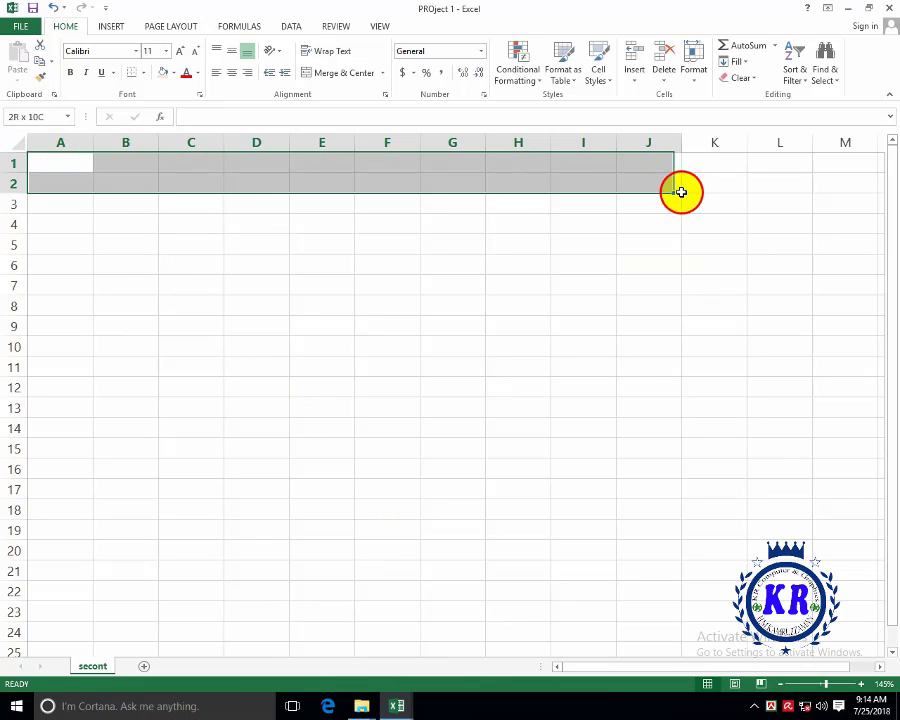
click(337, 76)
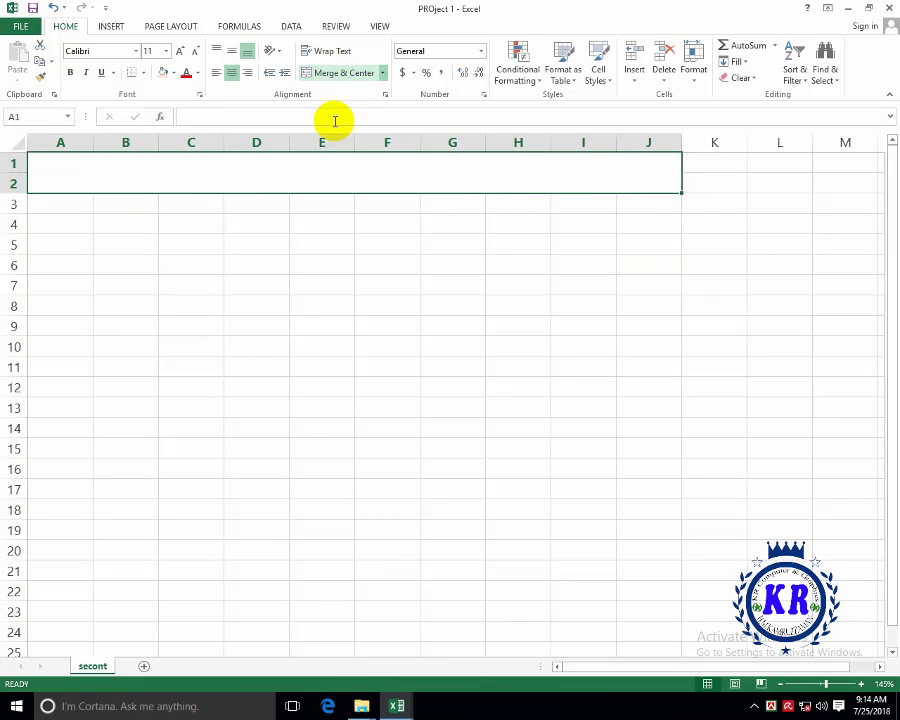
double_click(324, 175)
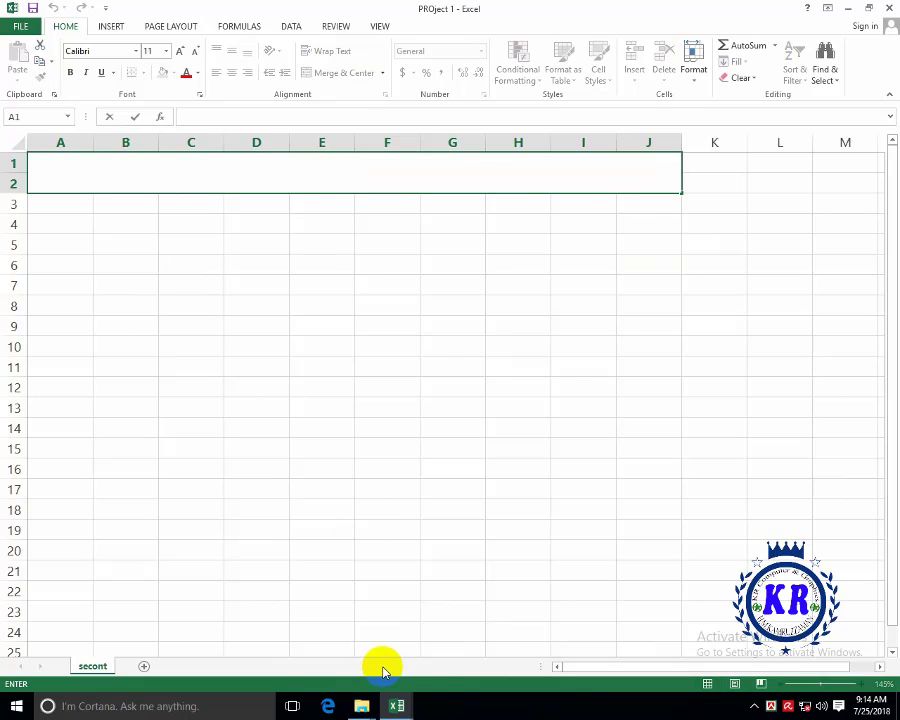
- Check the 19-5-2017 workbook's title, then return to PROject 1
click(397, 706)
click(380, 630)
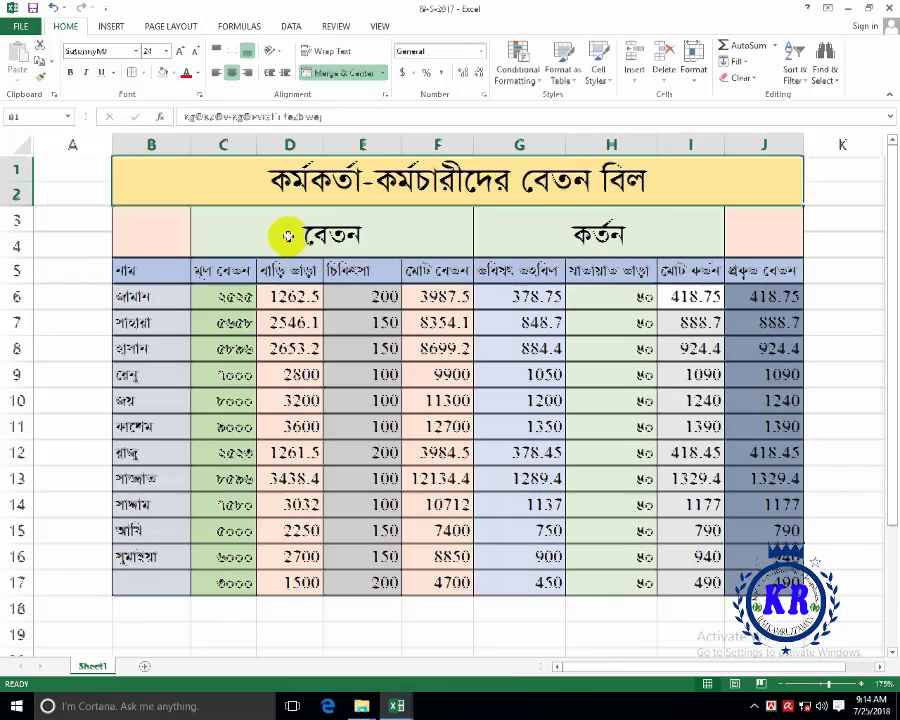
double_click(647, 180)
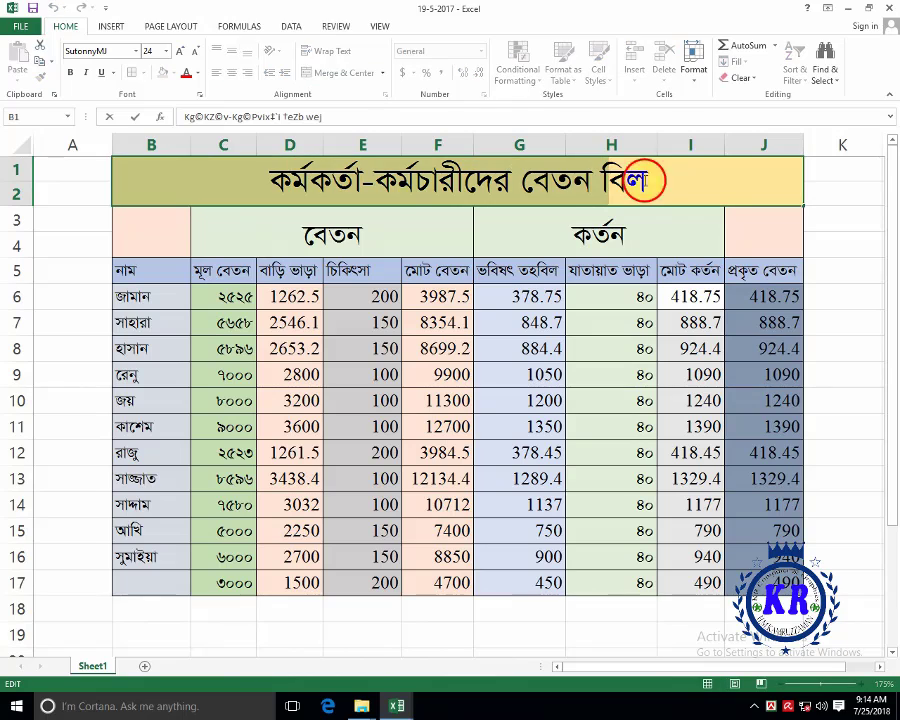
drag(634, 183, 656, 183)
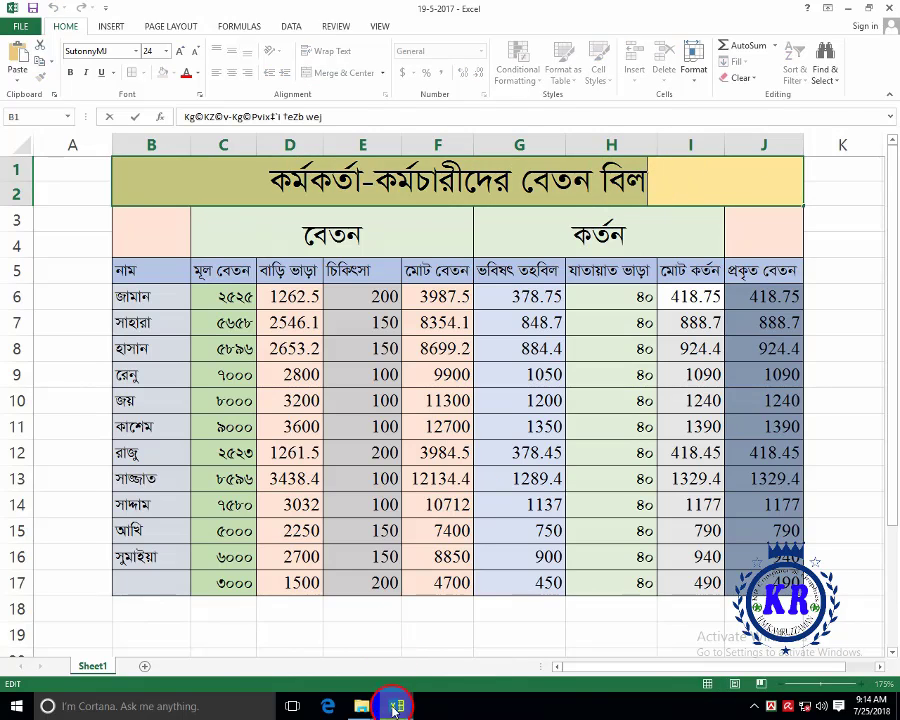
click(397, 706)
click(400, 630)
key(ctrl+Tab)
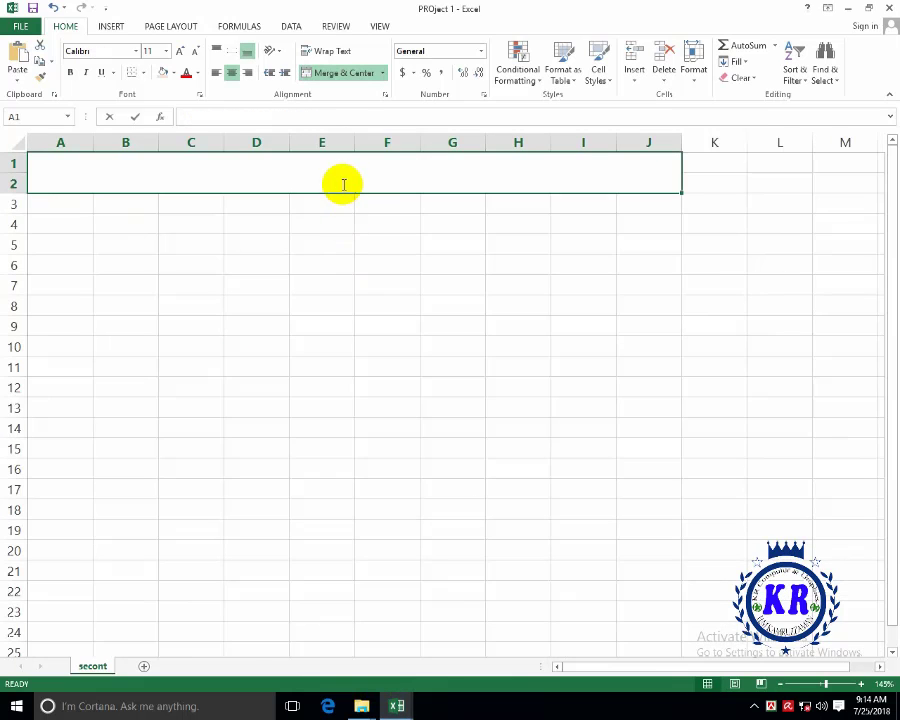
- Enter the title 'Kg©KZ©v-Kg©Pvix‡`i †eZb wej' in SutonnyMJ font, size 20
text(Kg©KZ©v-Kg©Pvix‡`i †eZb wej)
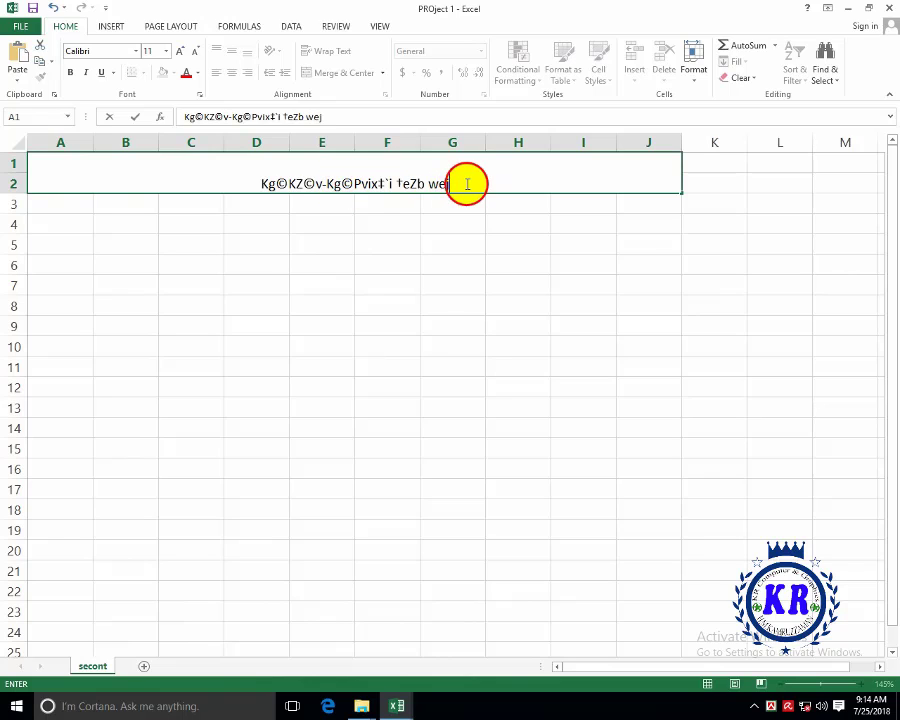
drag(460, 183, 256, 180)
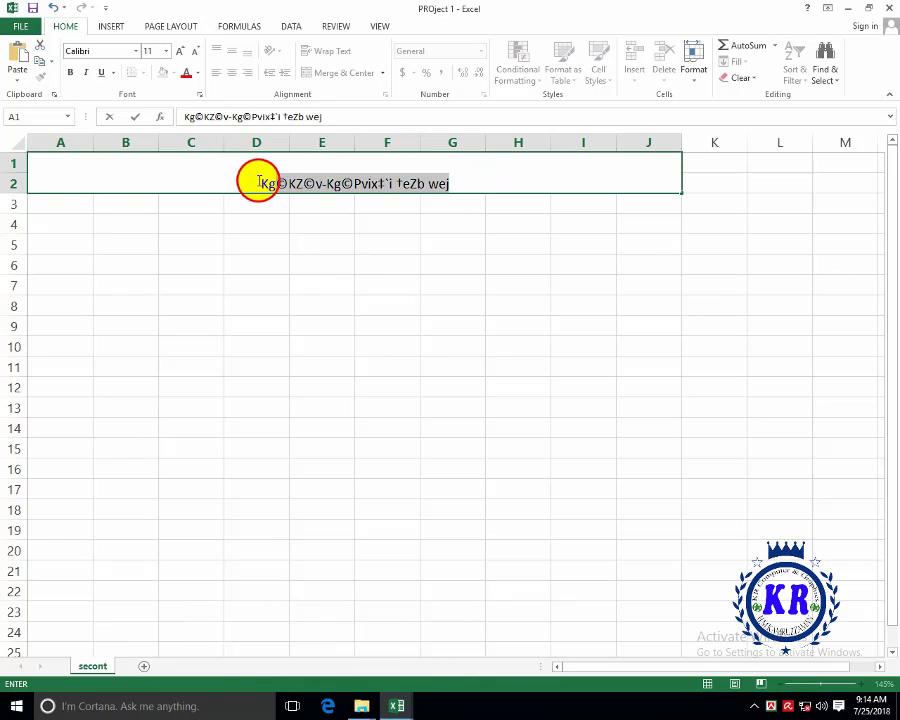
click(107, 55)
text(SutonnyMJ)
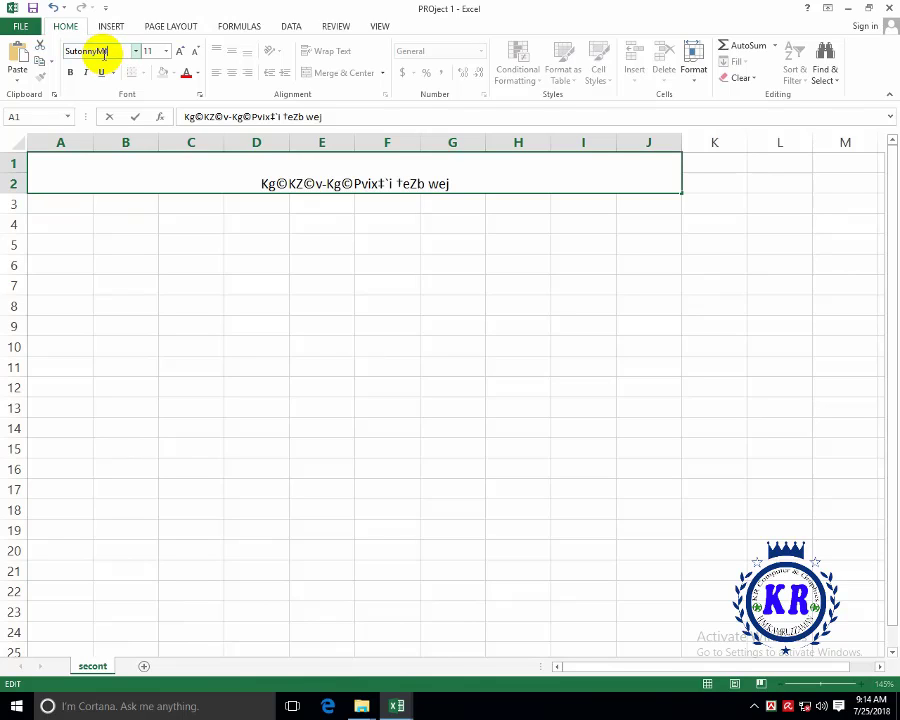
key(Return)
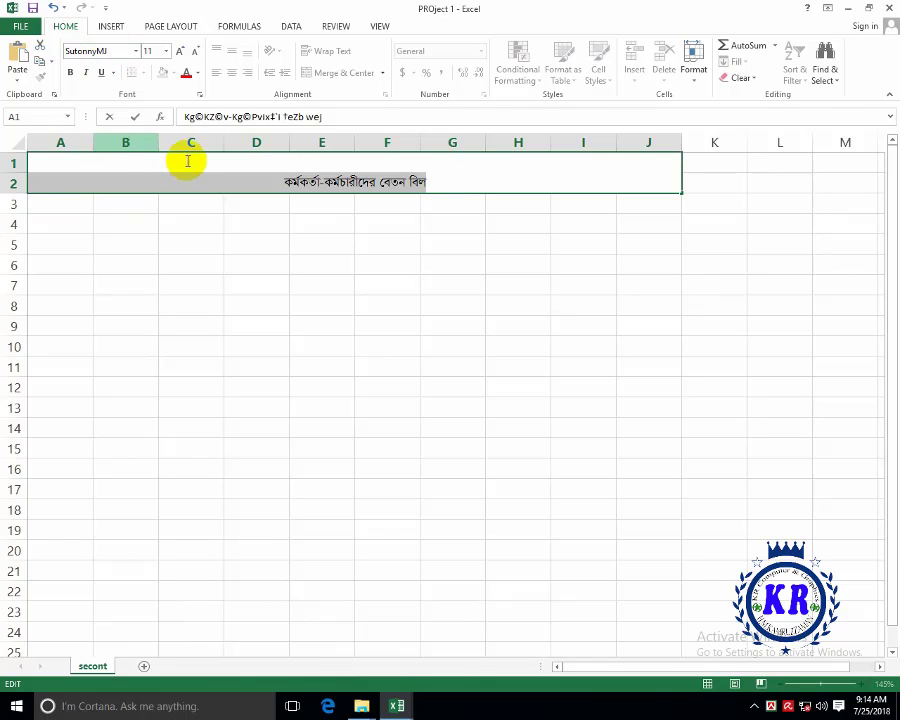
click(147, 50)
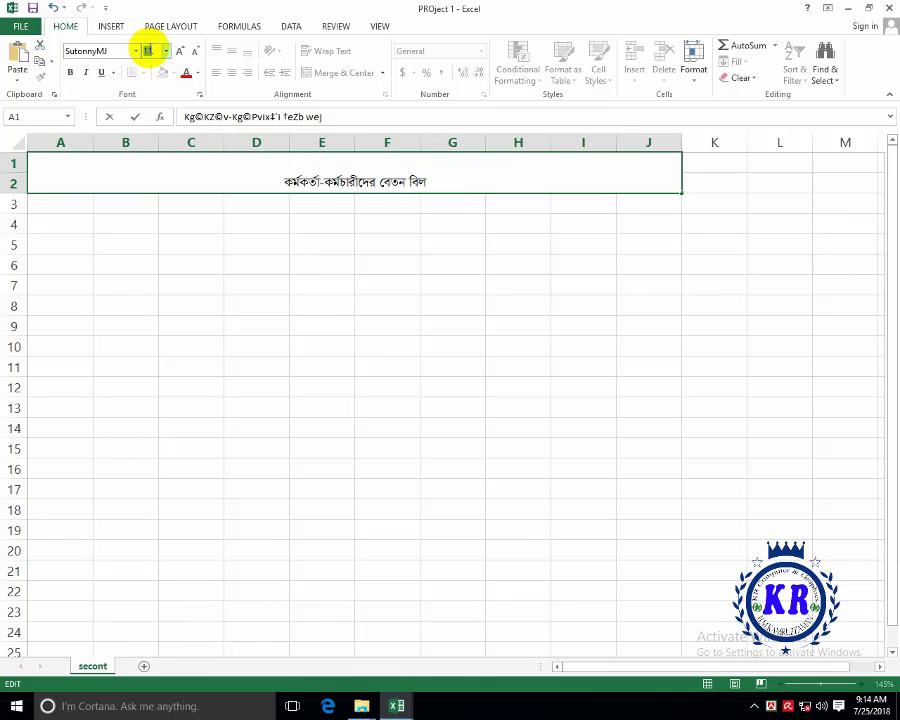
text(20)
key(Return)
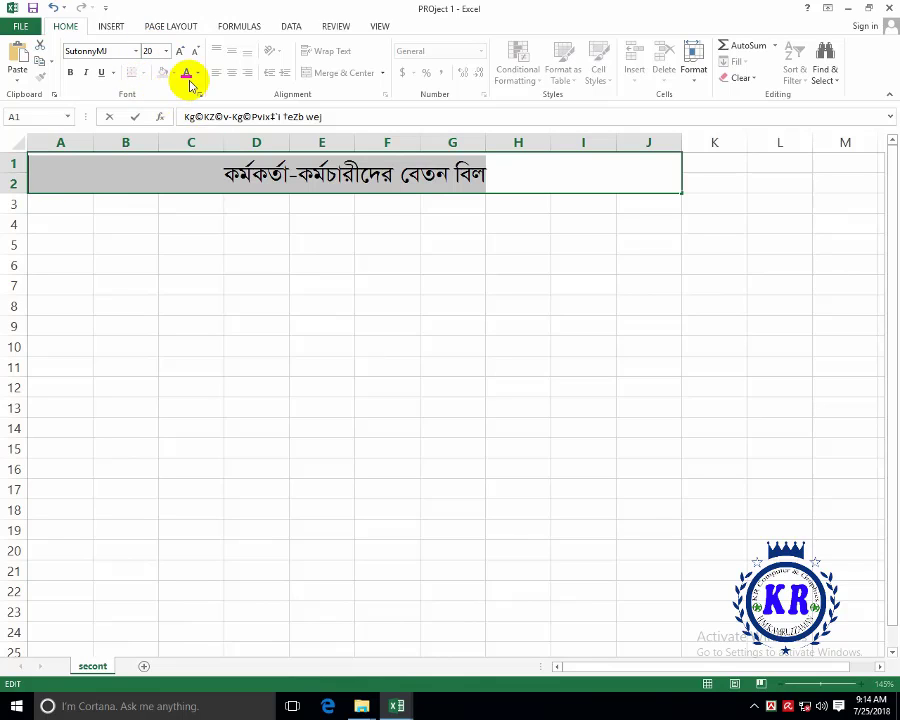
- Make the title text red and give the cell a light peach fill
click(199, 78)
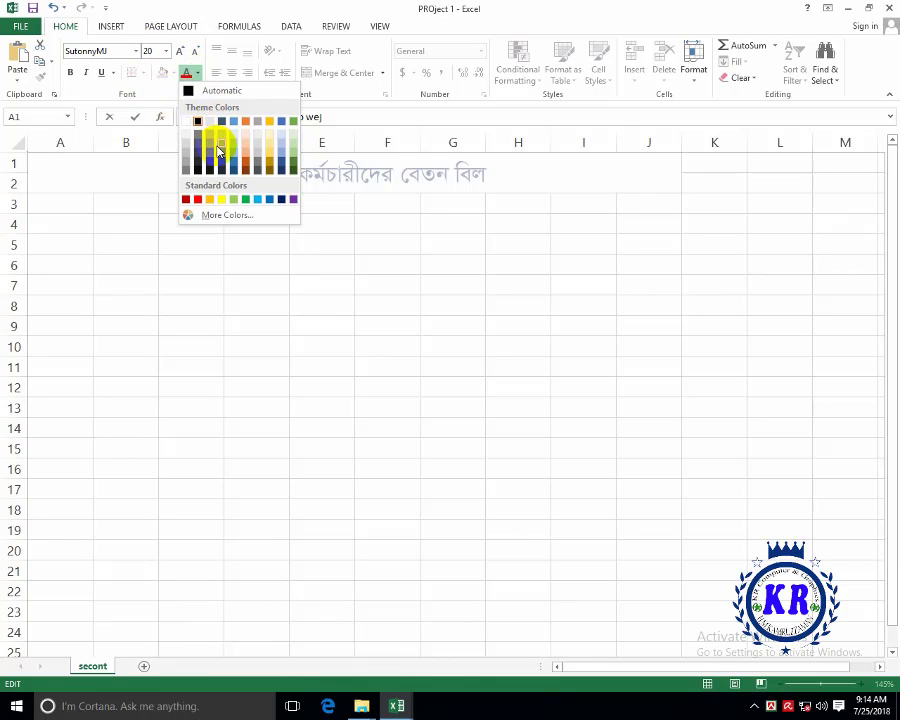
click(196, 198)
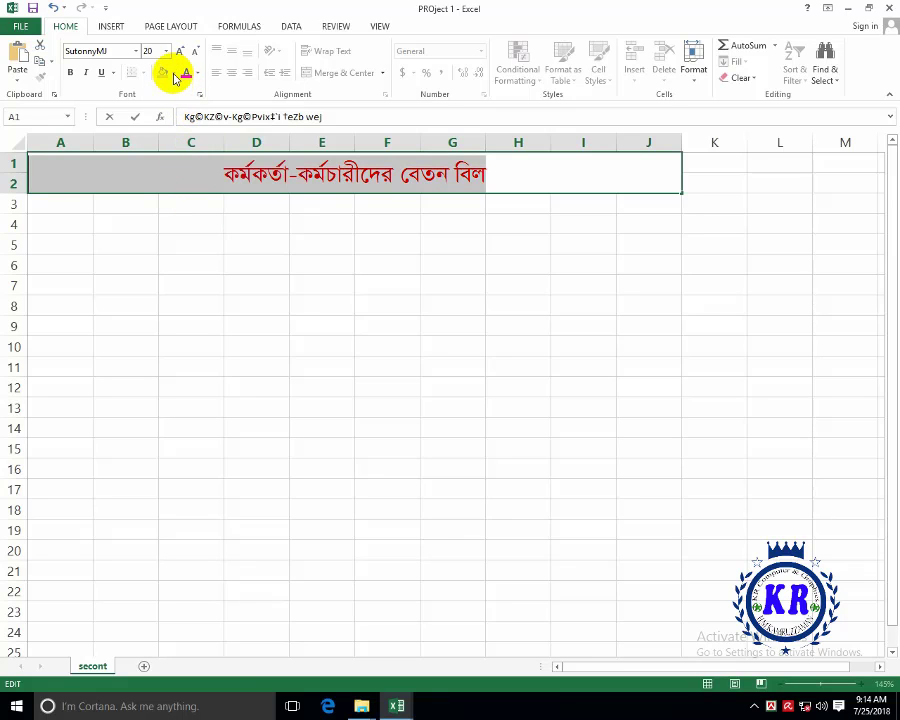
click(187, 177)
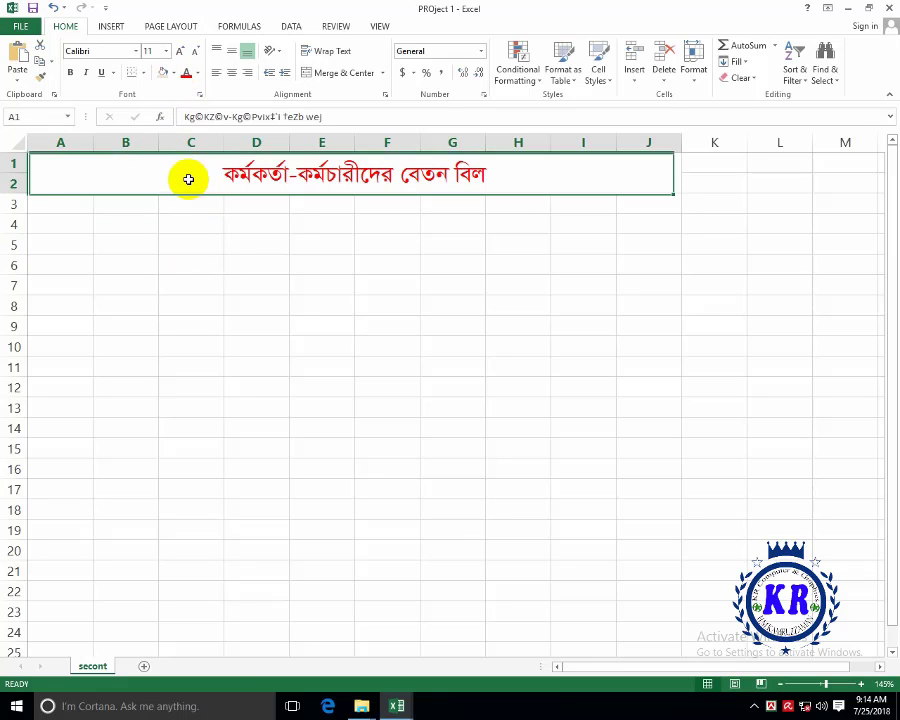
click(165, 77)
click(201, 290)
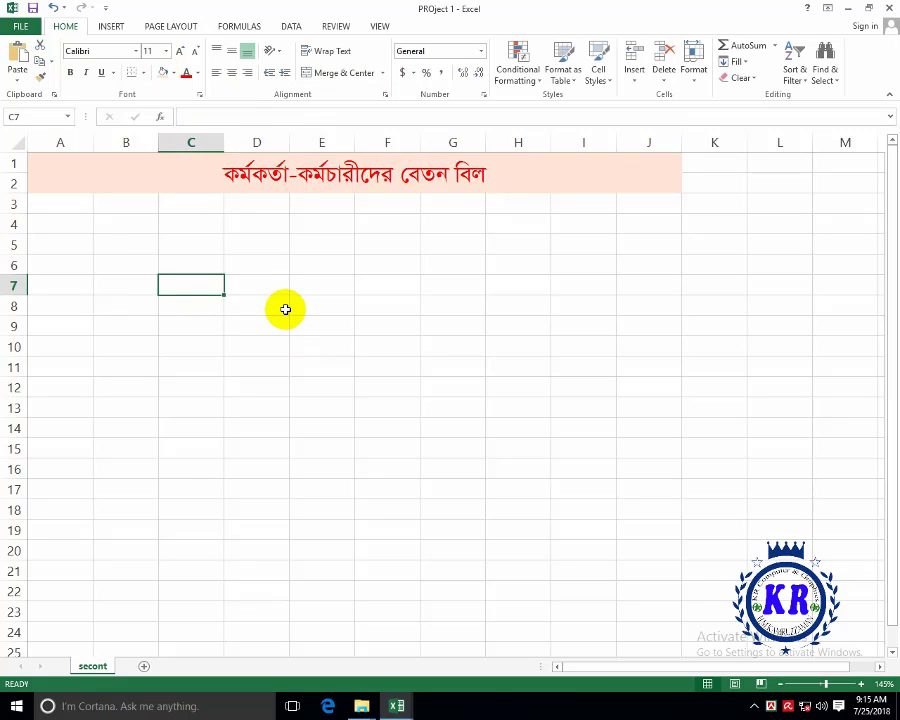
- Return to the 19-5-2017 table and inspect its row 5 headers through G5:I5
click(396, 703)
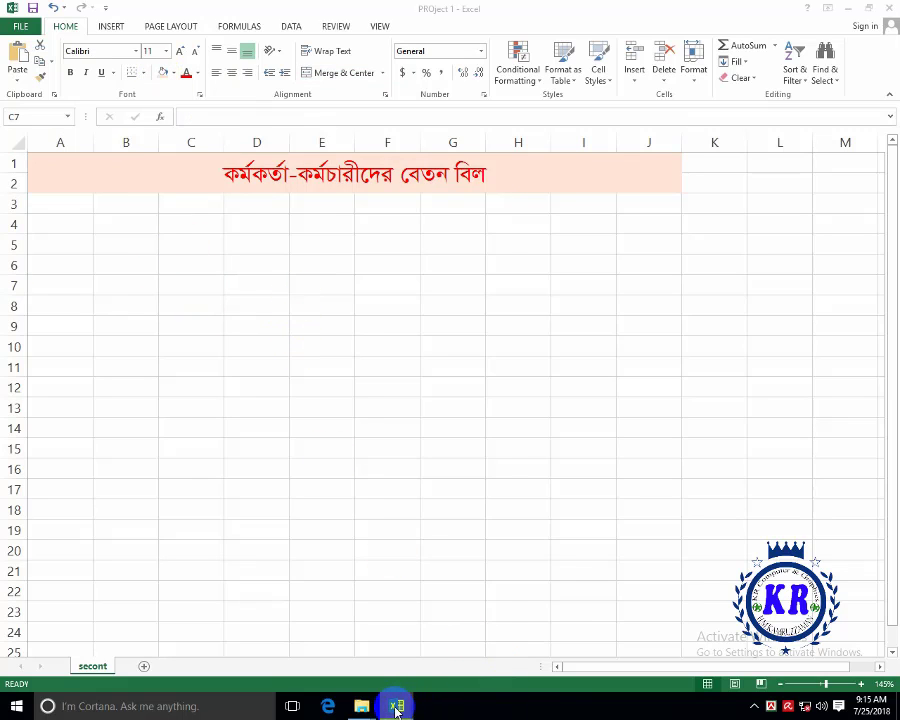
click(448, 655)
click(396, 706)
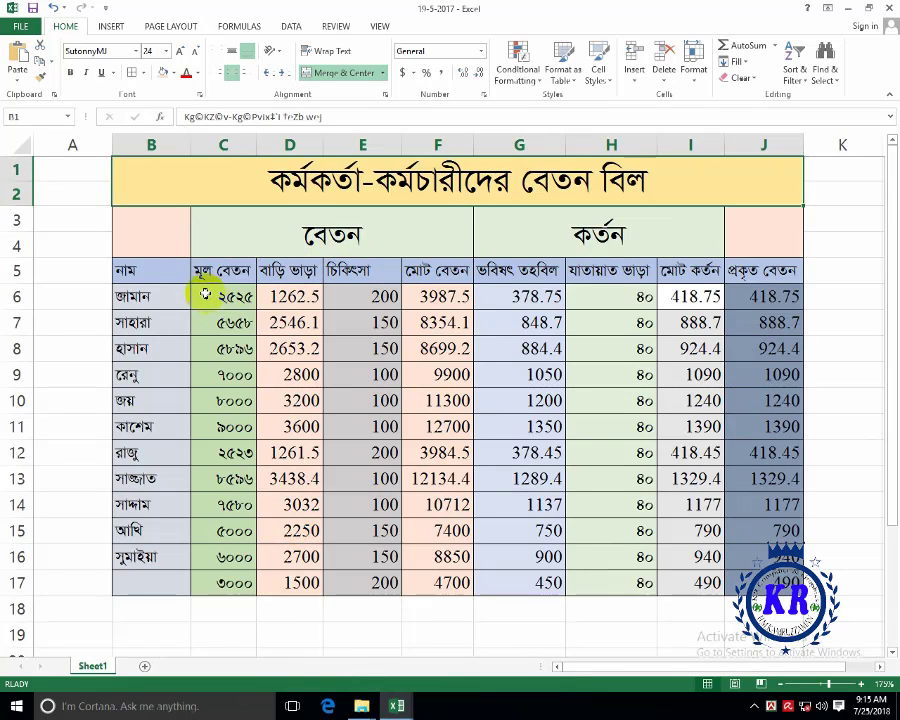
click(146, 233)
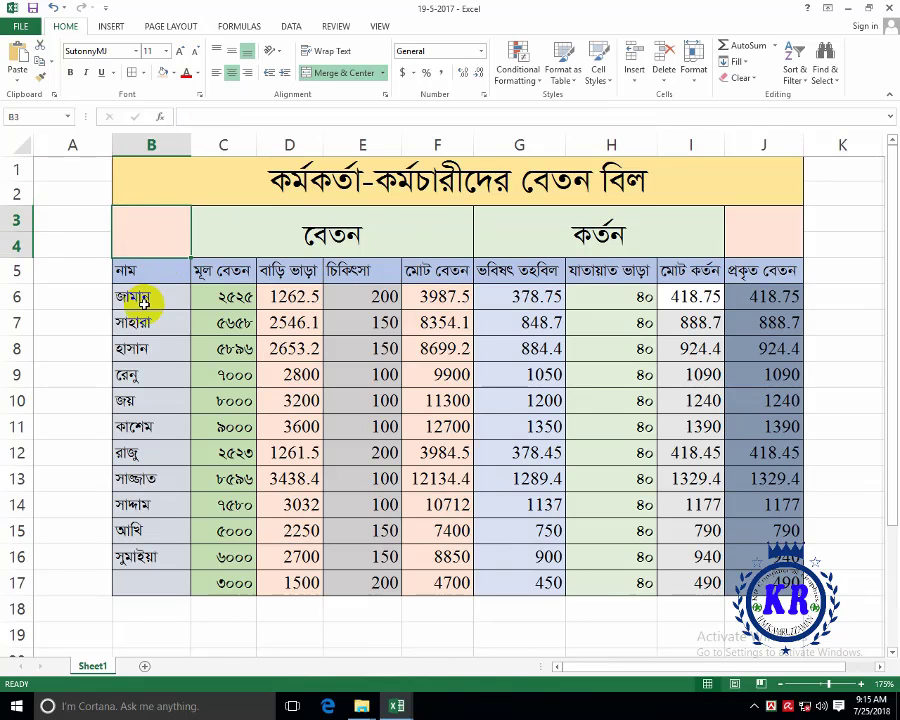
click(231, 270)
click(291, 271)
click(364, 273)
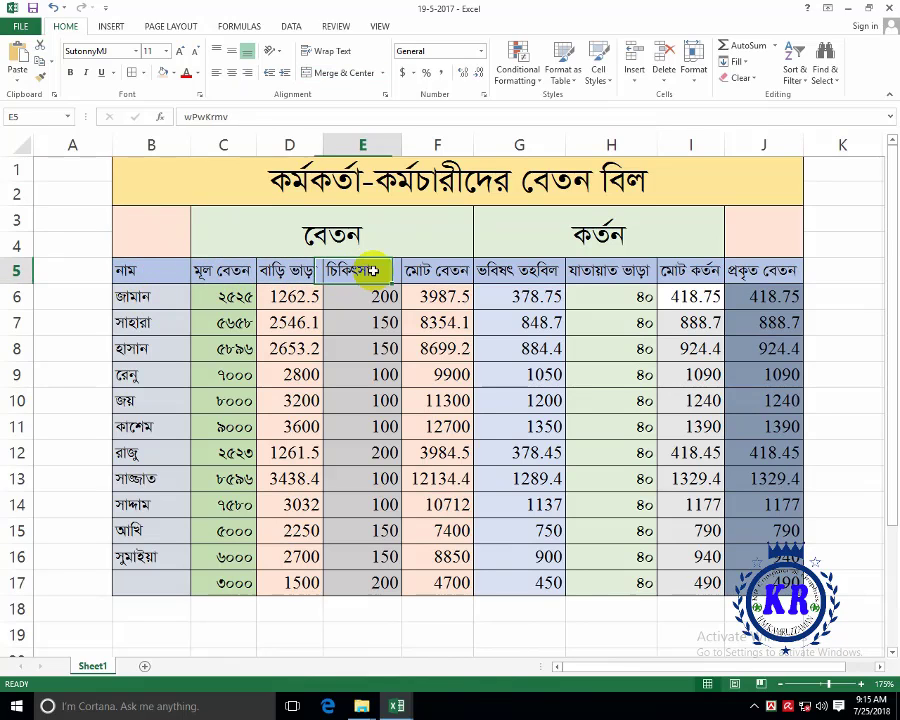
click(414, 271)
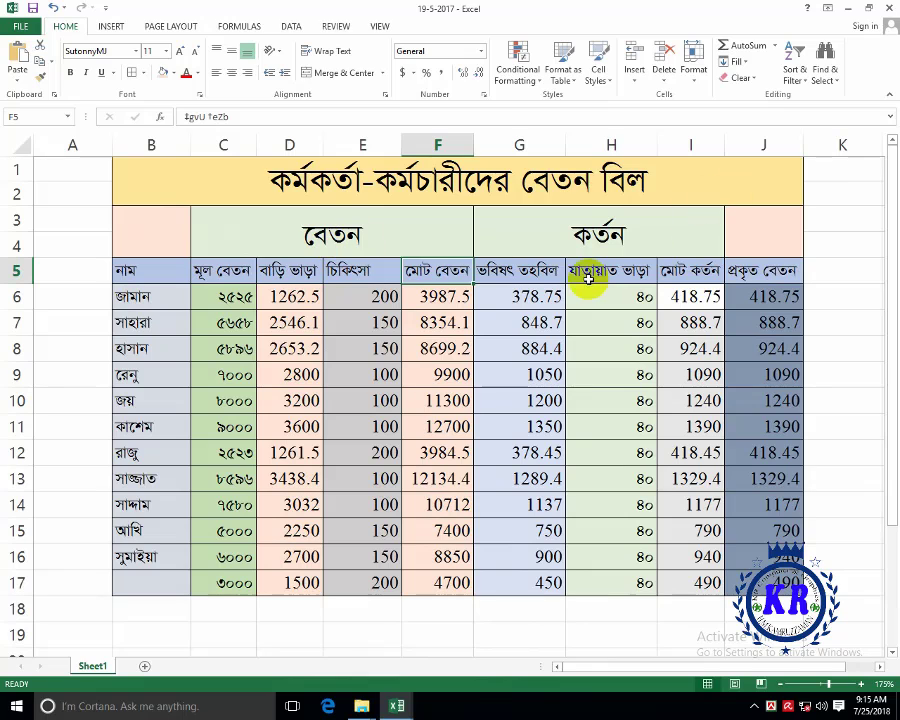
drag(551, 270, 662, 266)
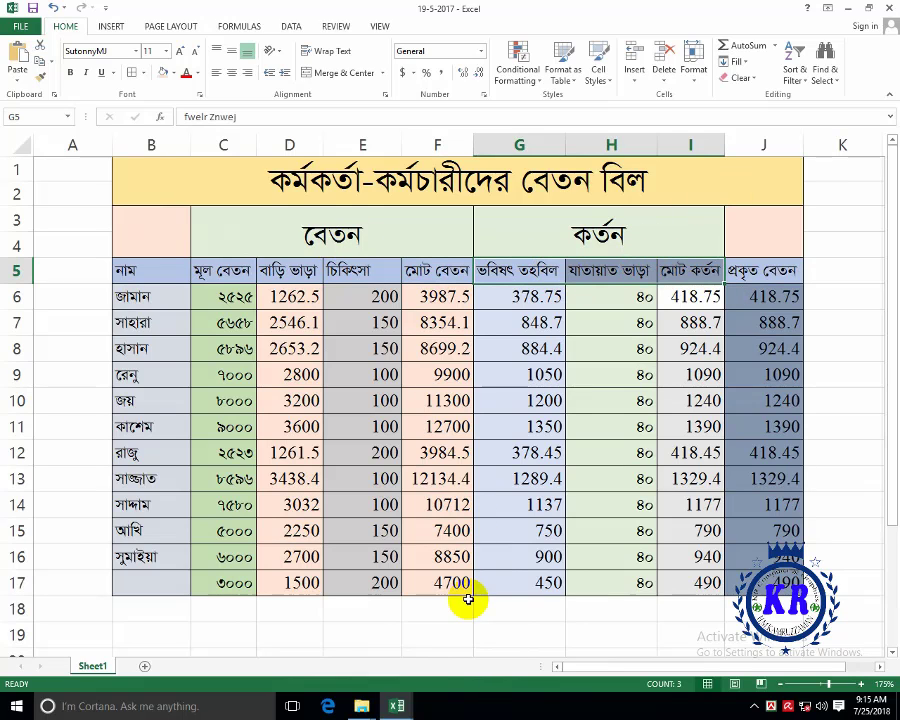
- Copy the বেতন and কর্তন header blocks from 19-5-2017 and paste them at B3 in PROject 1
mouse_move(392, 704)
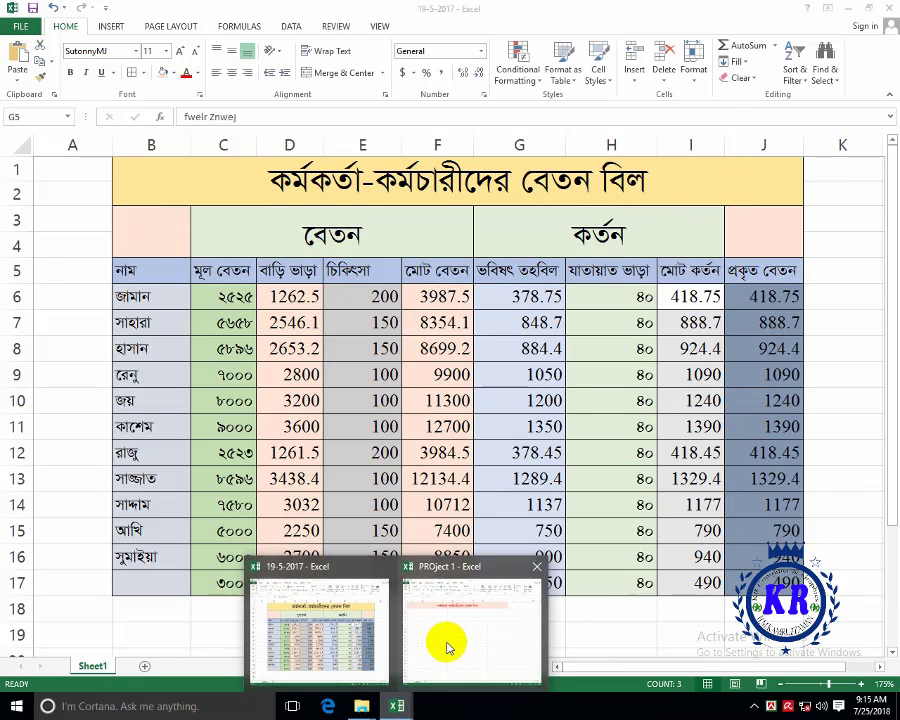
click(446, 643)
click(358, 657)
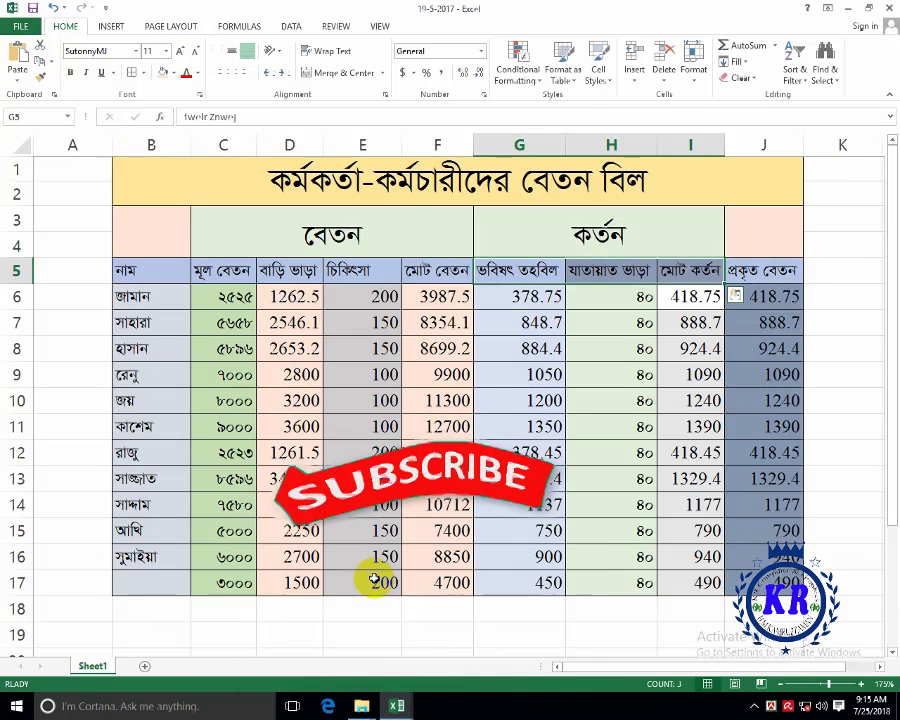
drag(257, 227, 524, 236)
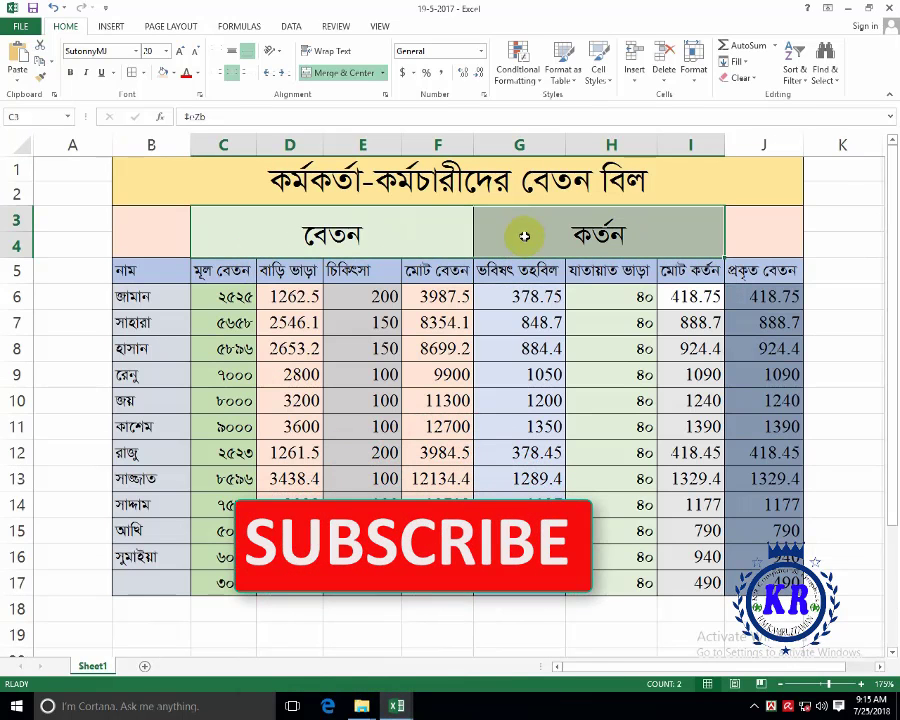
key(ctrl+c)
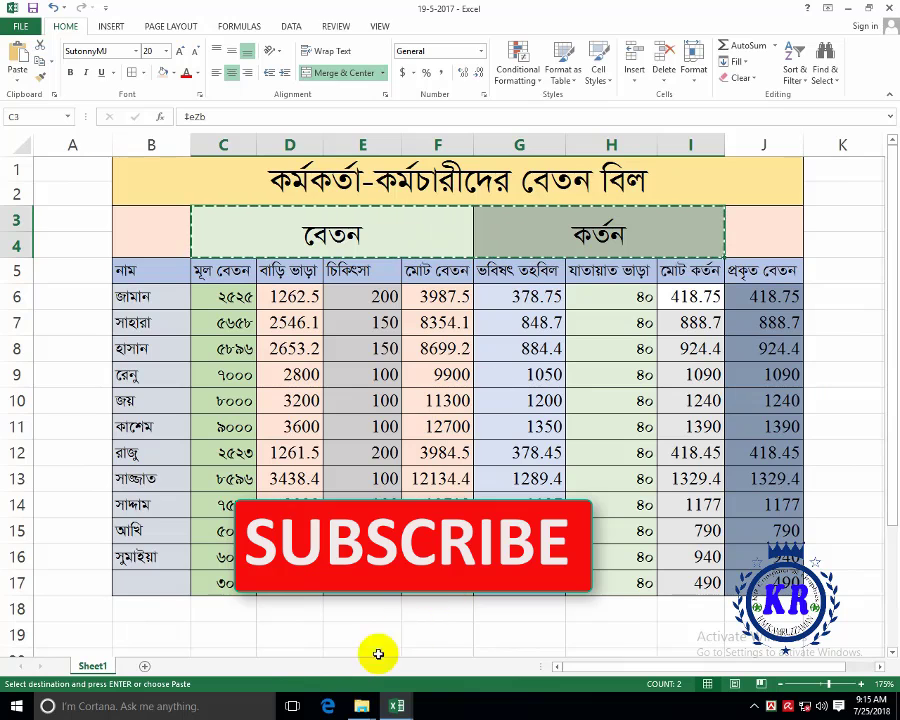
click(392, 708)
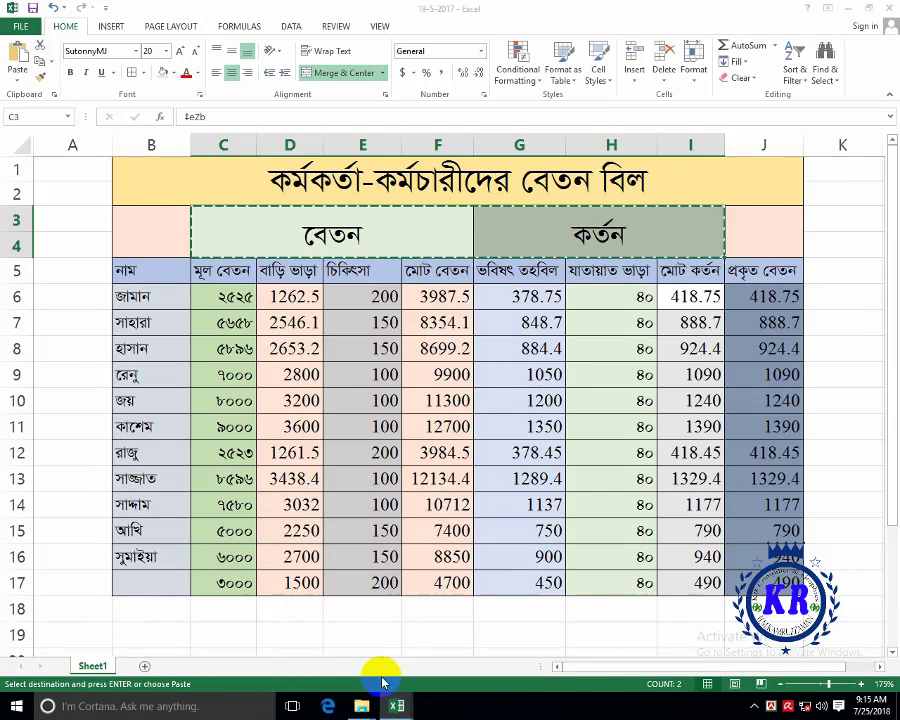
click(450, 638)
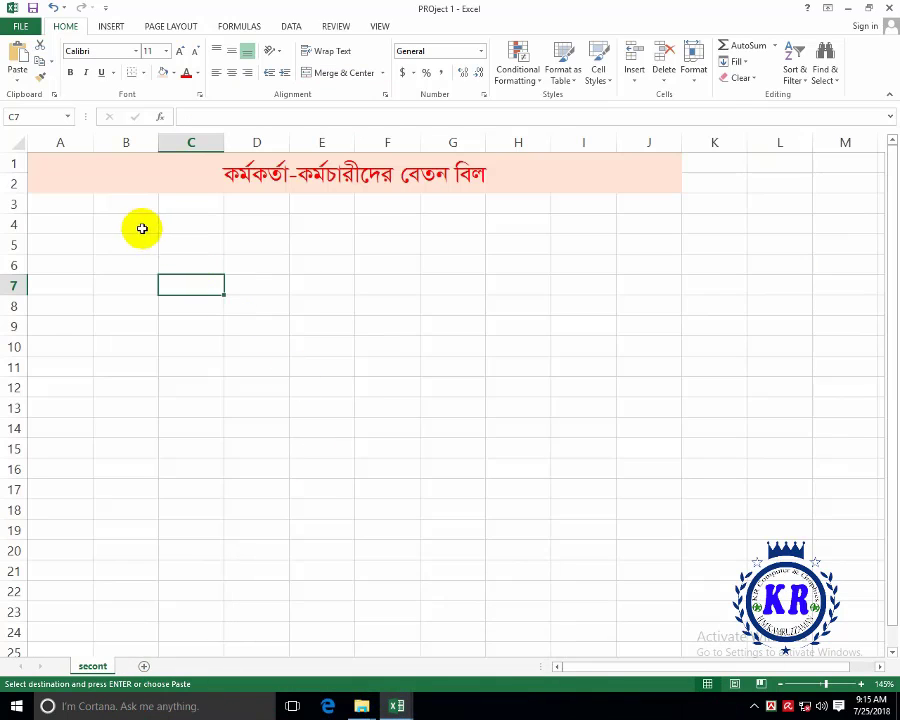
drag(126, 206, 562, 210)
key(ctrl+v)
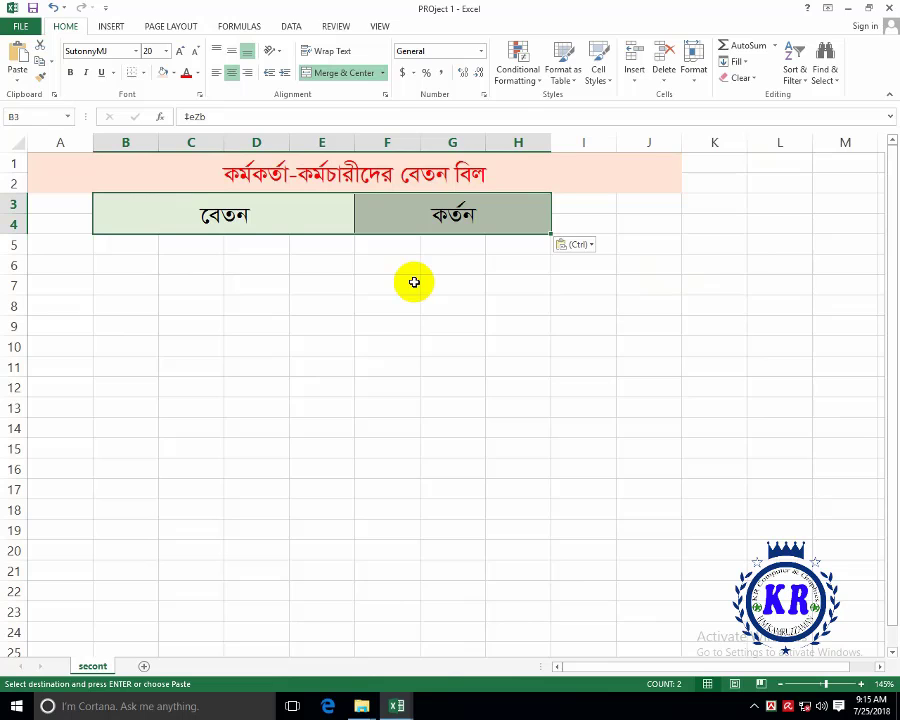
click(296, 326)
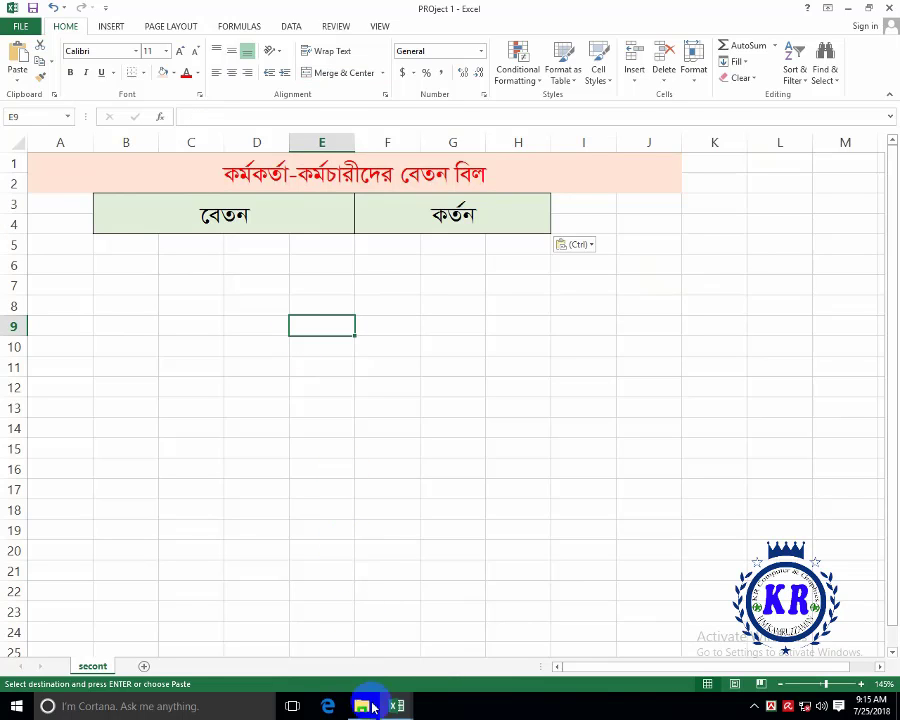
- Copy the B5:J5 column headings from 19-5-2017 into row 5 of PROject 1
mouse_move(401, 712)
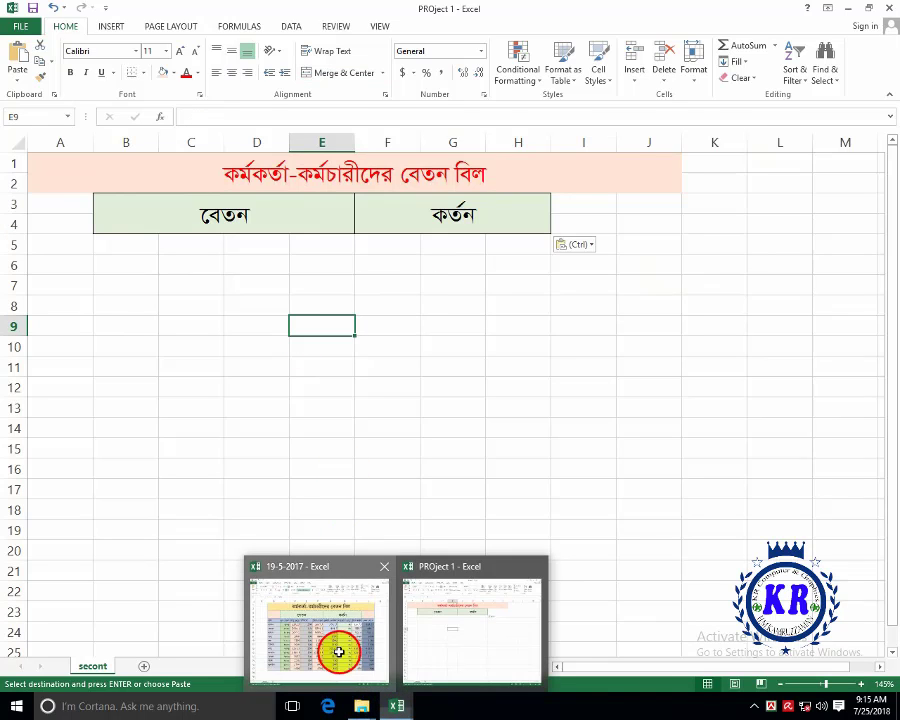
click(341, 648)
drag(125, 271, 737, 264)
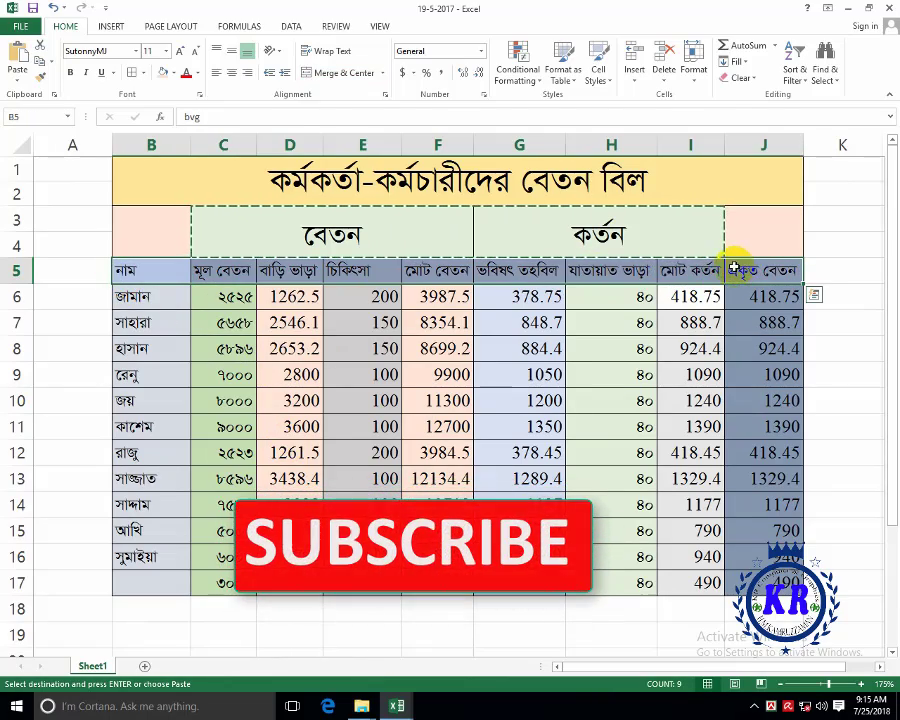
key(ctrl+c)
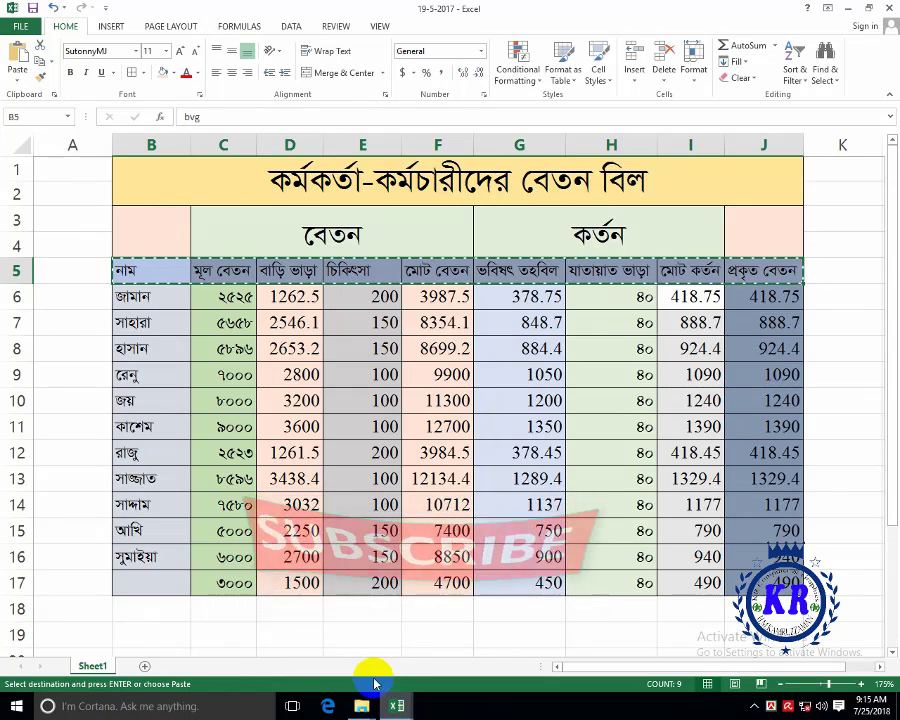
mouse_move(397, 706)
click(452, 640)
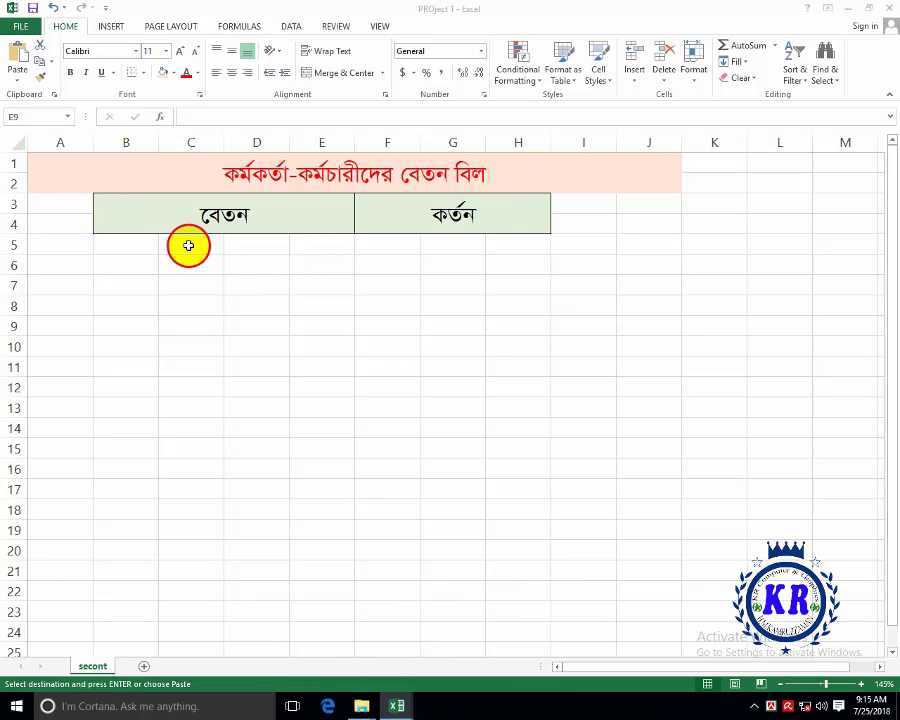
click(78, 251)
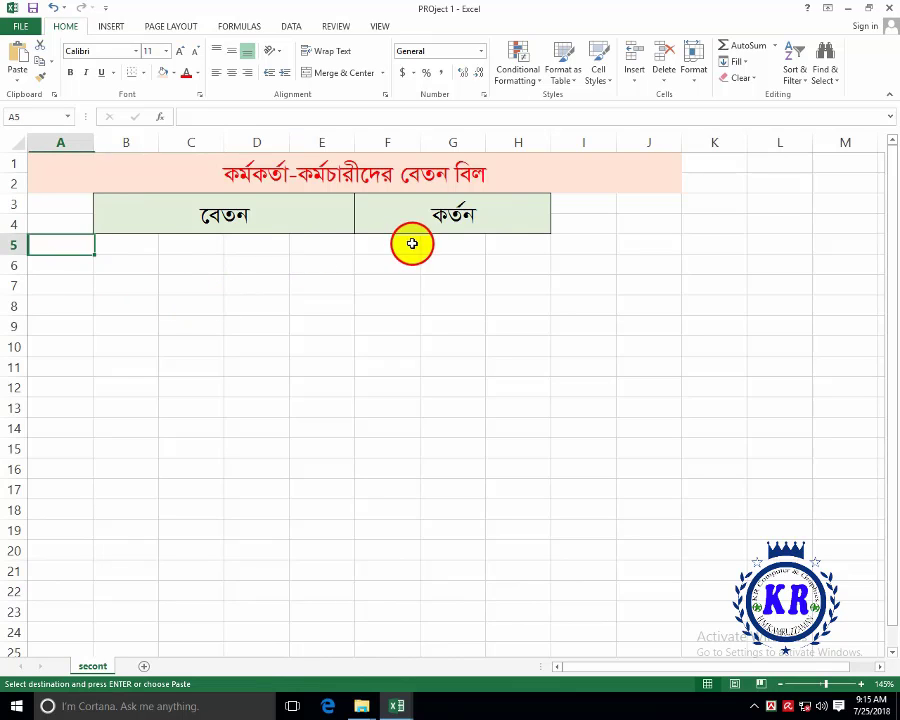
drag(412, 243, 634, 243)
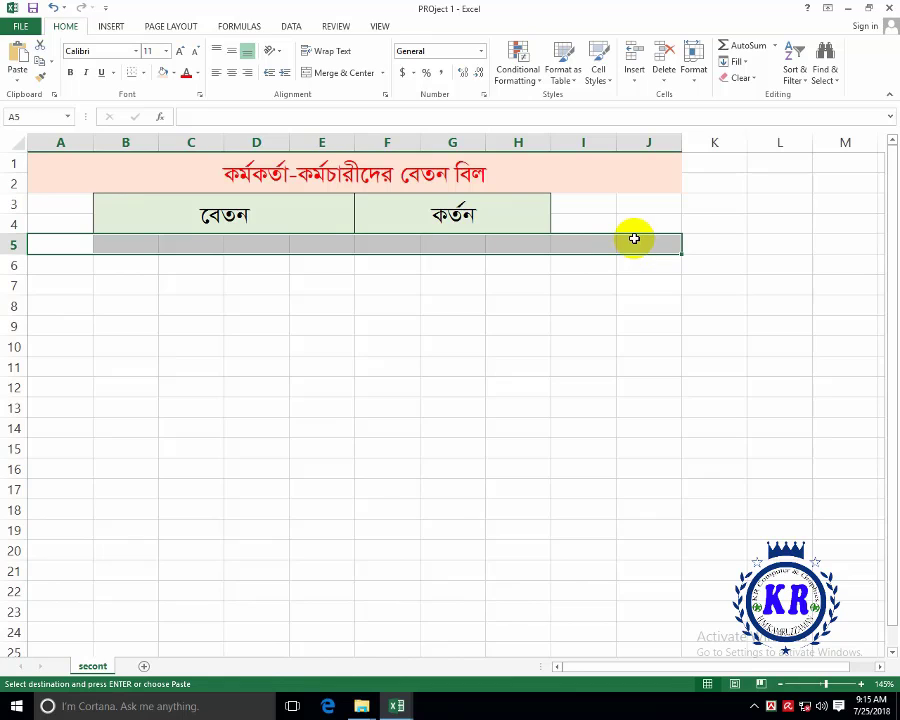
key(ctrl+v)
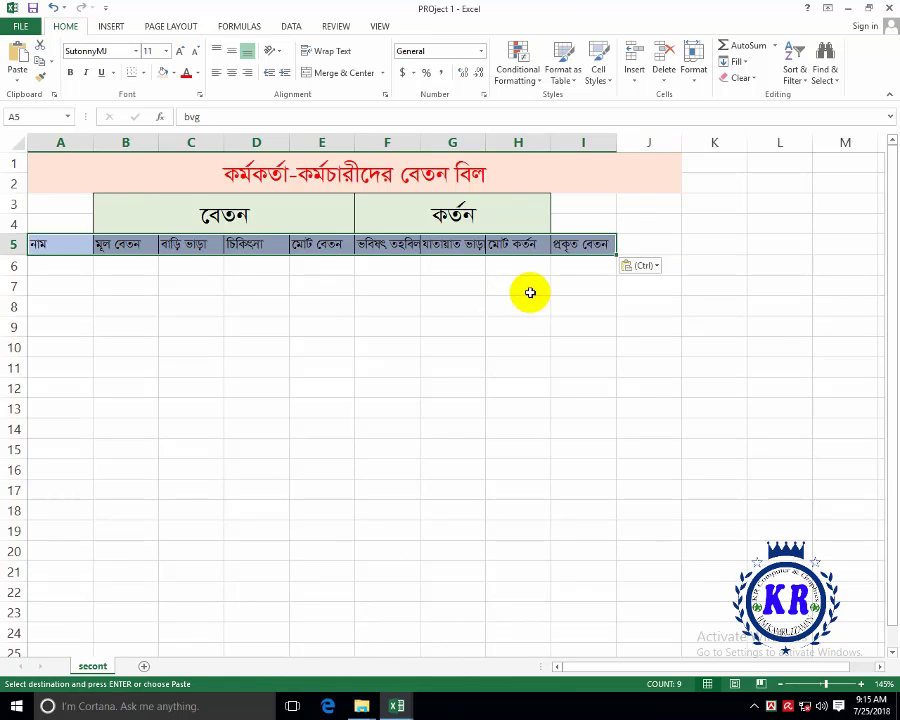
drag(640, 224, 634, 186)
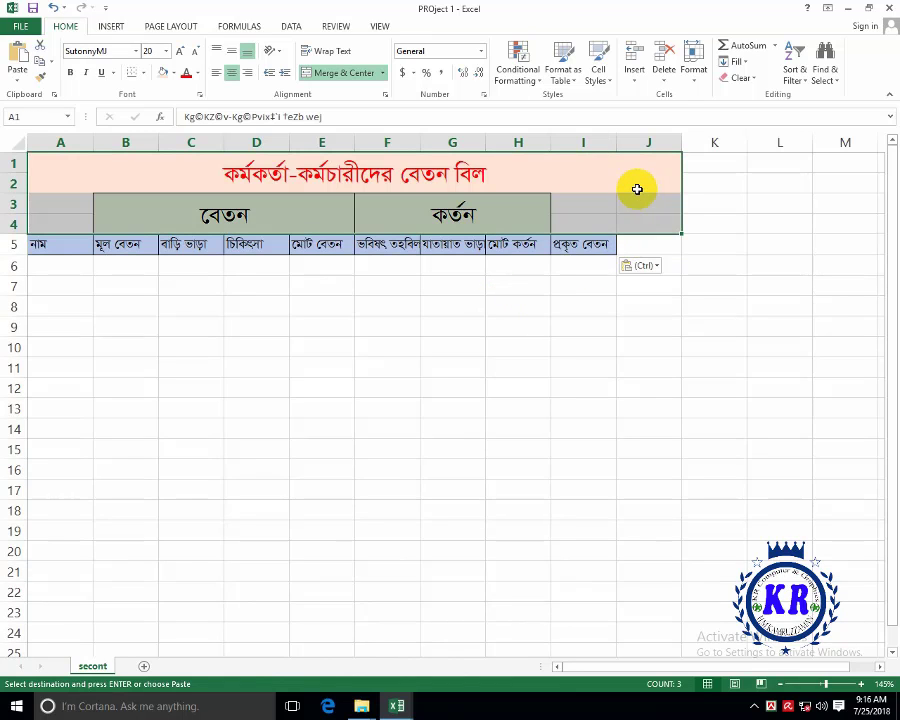
- Unmerge the title and merge and centre it across A1:I2 instead
click(323, 76)
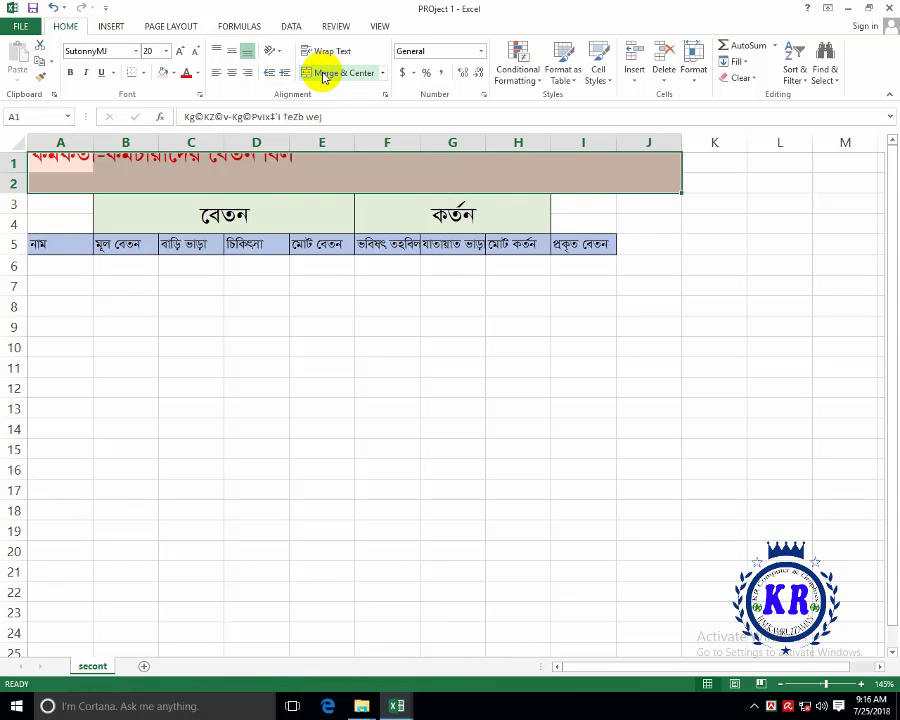
click(230, 163)
drag(52, 161, 557, 190)
click(311, 82)
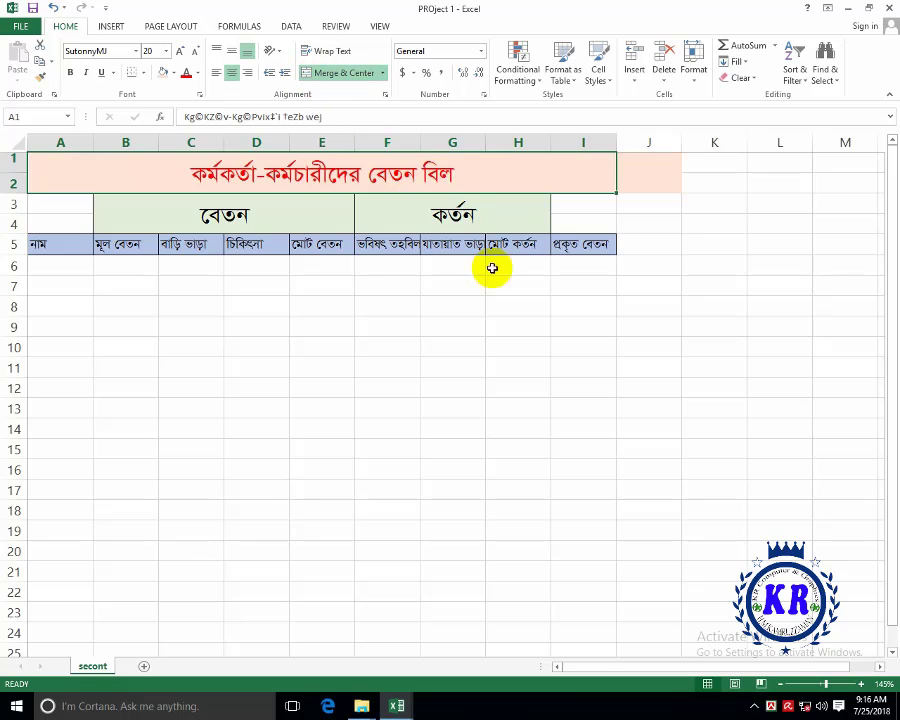
- Set the fill of J1:J3 to No Fill
drag(632, 168, 651, 200)
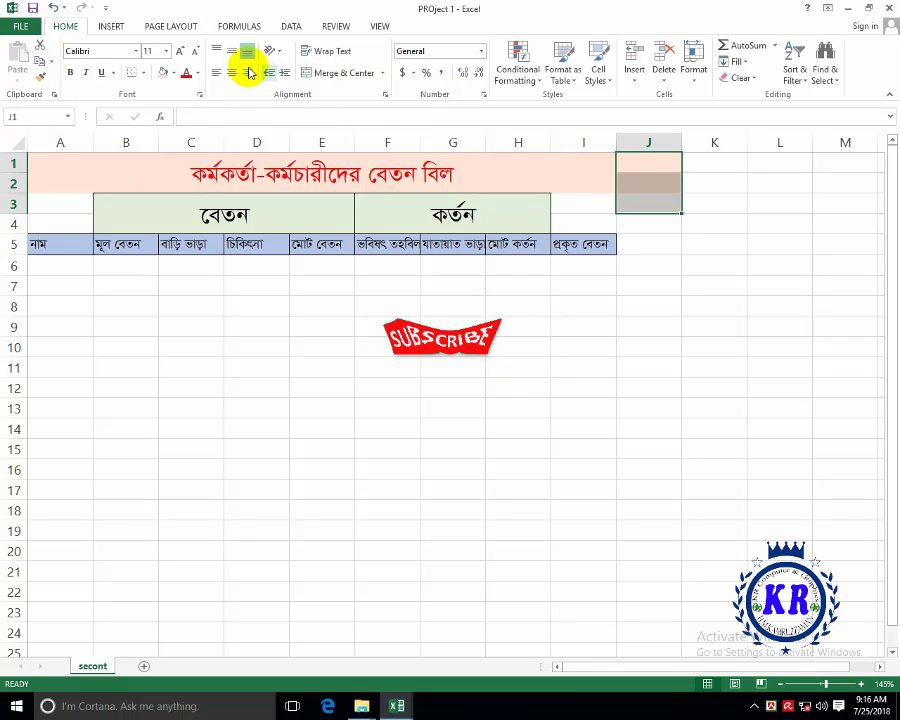
click(172, 73)
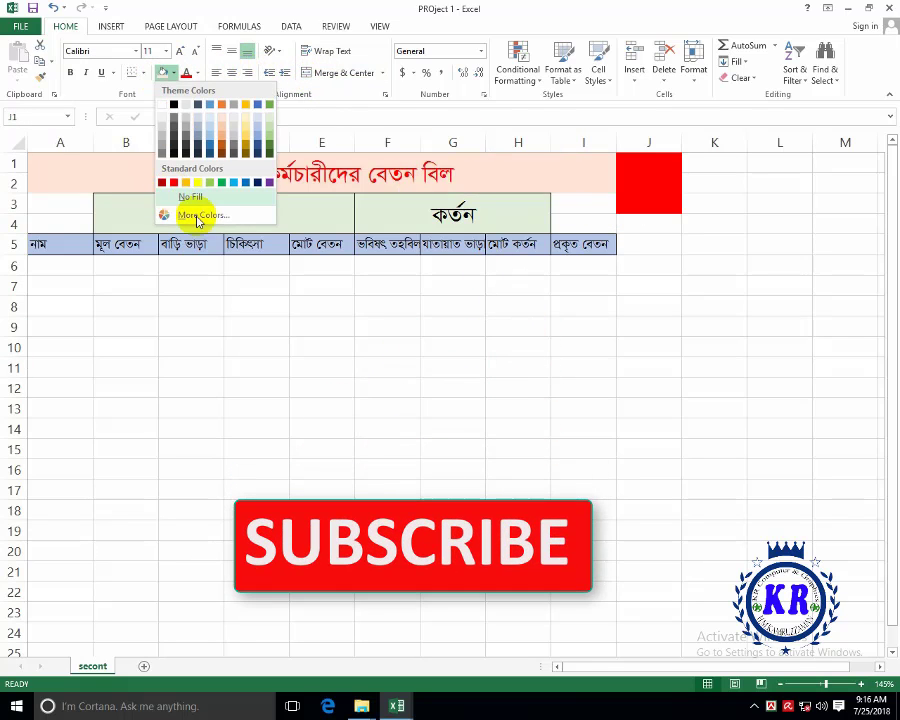
key(Escape)
click(669, 287)
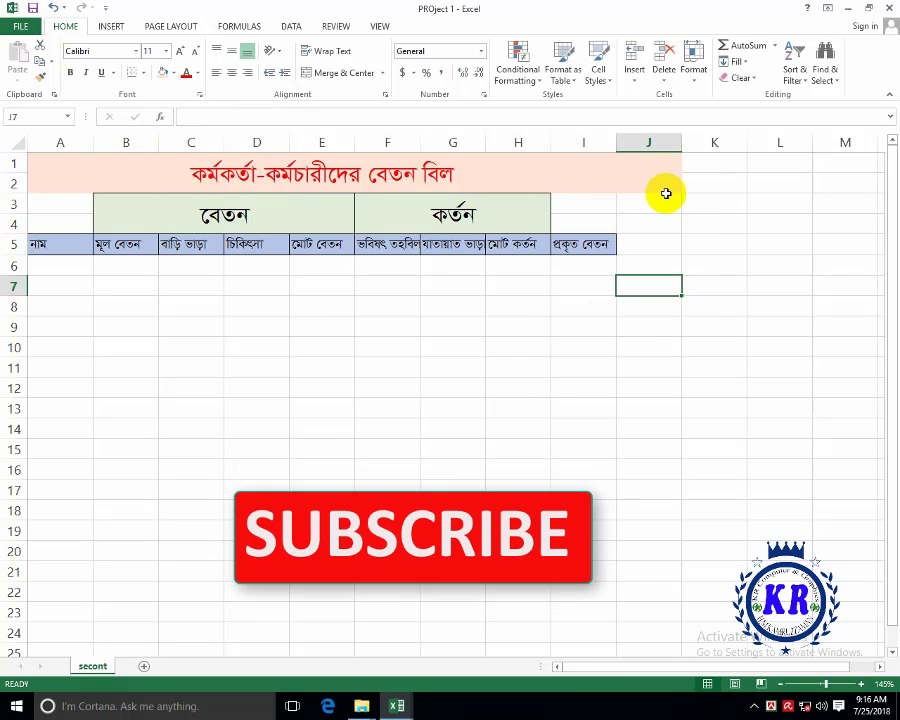
click(659, 179)
drag(648, 163, 659, 201)
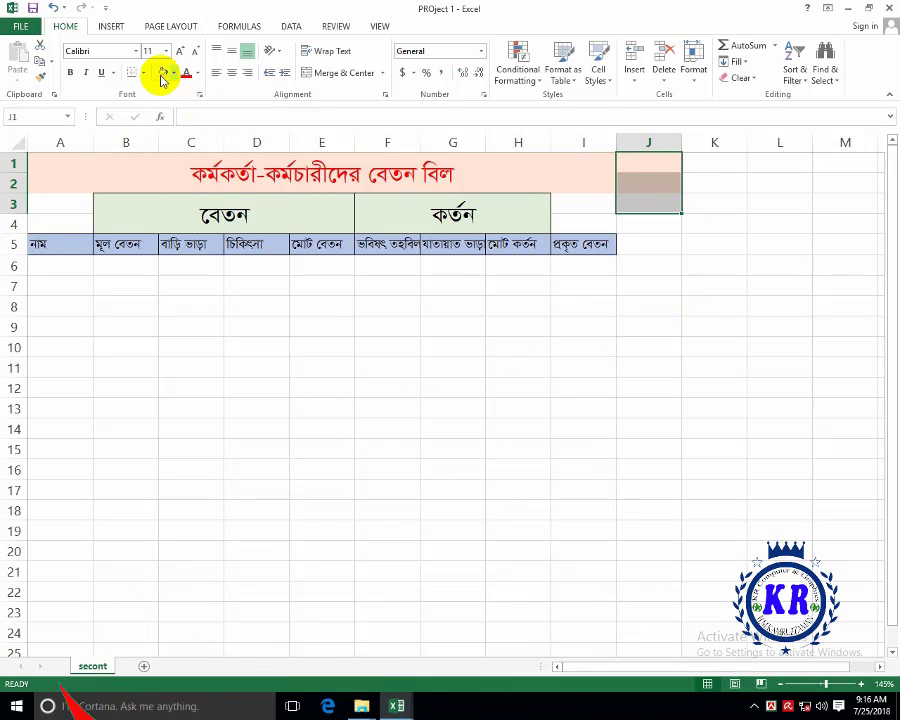
click(172, 73)
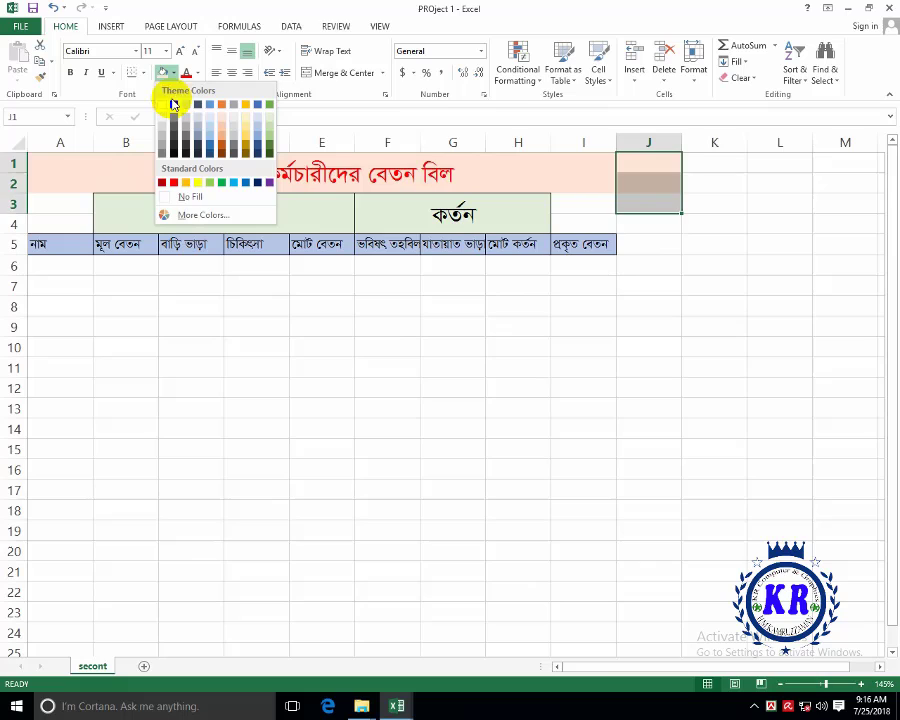
click(190, 196)
click(536, 470)
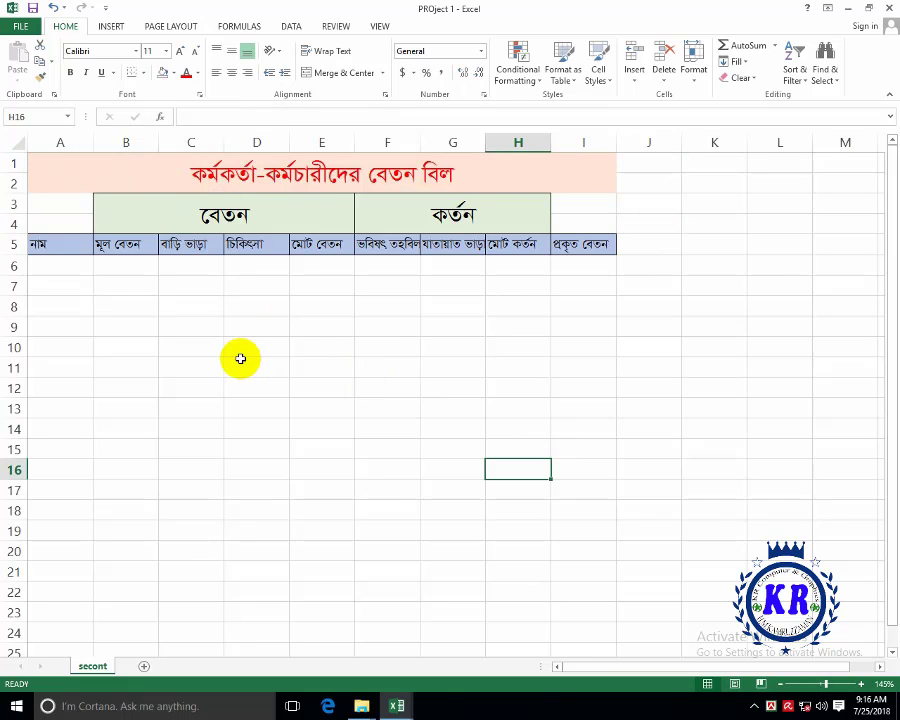
- Copy the employee names in B6:B16 of the 19-5-2017 workbook
drag(60, 266, 60, 449)
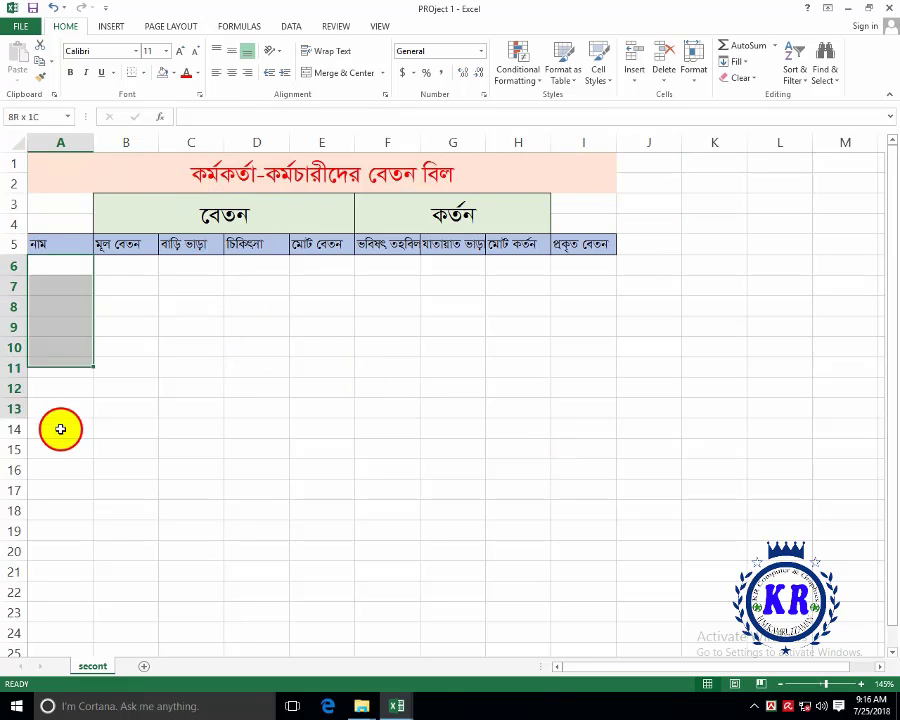
click(110, 510)
mouse_move(397, 710)
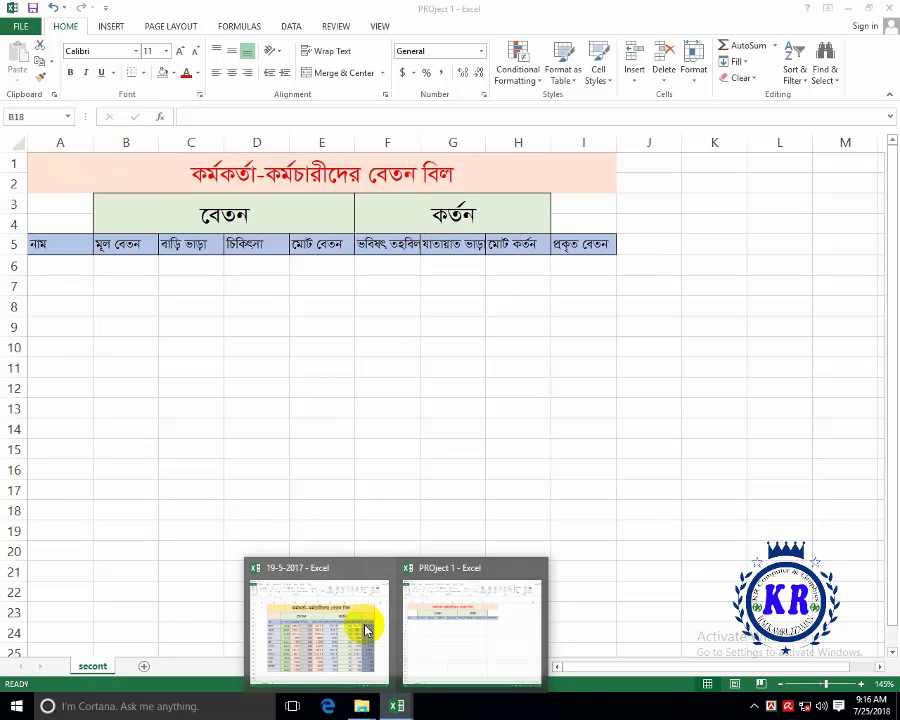
click(366, 626)
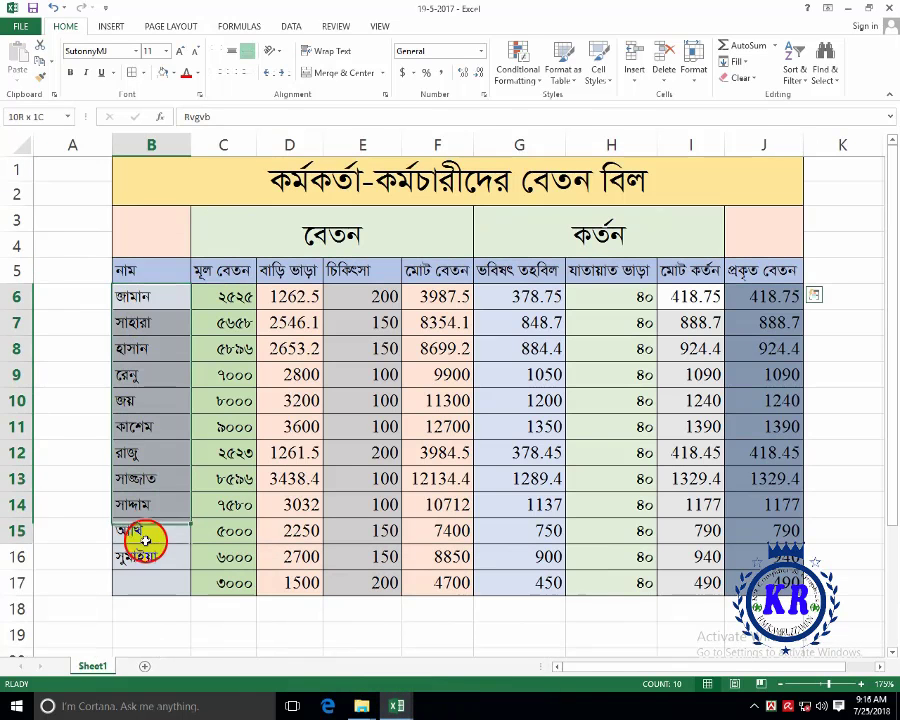
drag(150, 296, 145, 555)
key(ctrl+c)
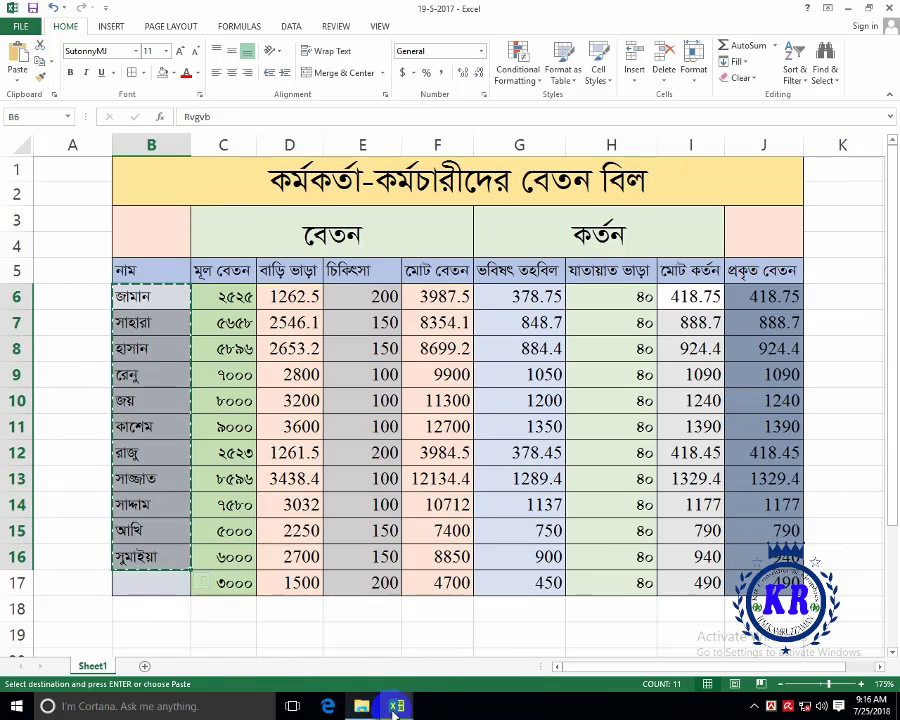
- Paste the eleven names into A6:A16 of PROject 1, then return to 19-5-2017
mouse_move(397, 706)
click(420, 600)
mouse_move(60, 266)
mouse_down()
mouse_move(64, 590)
mouse_move(60, 476)
mouse_up()
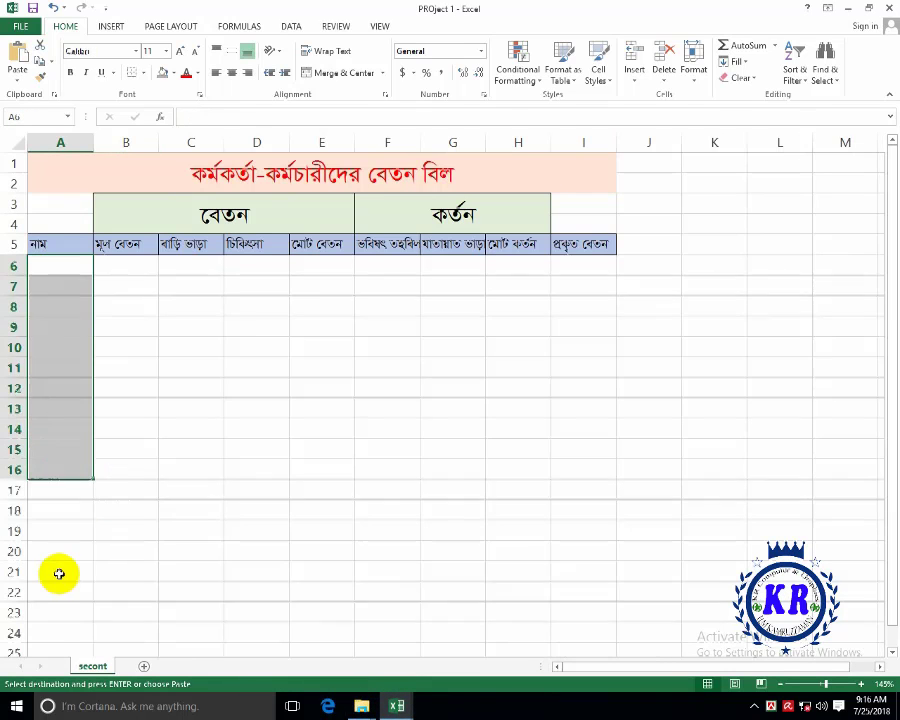
key(ctrl+v)
click(180, 396)
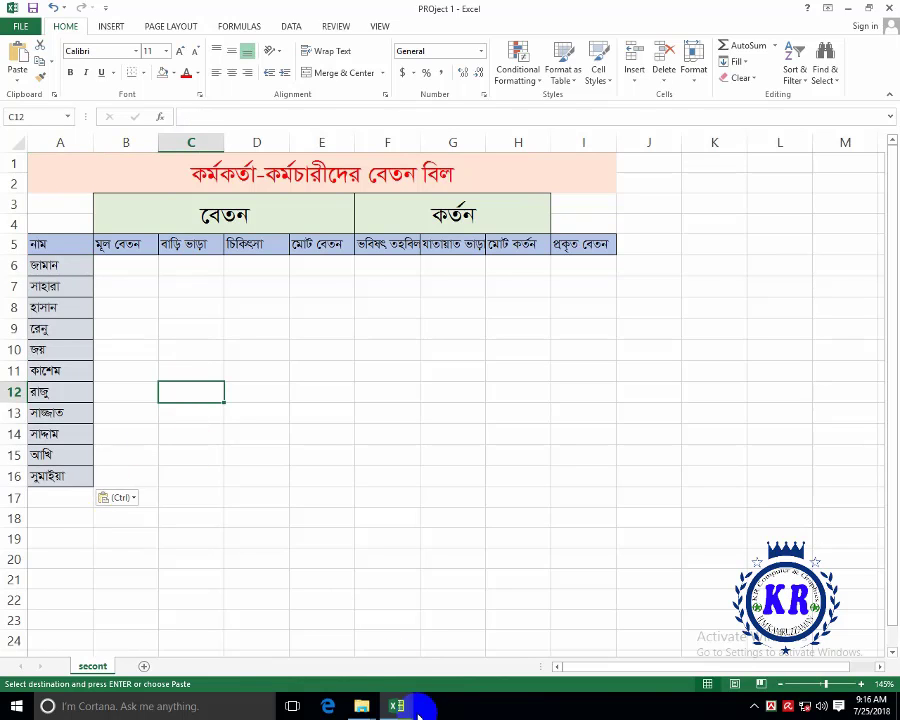
click(397, 706)
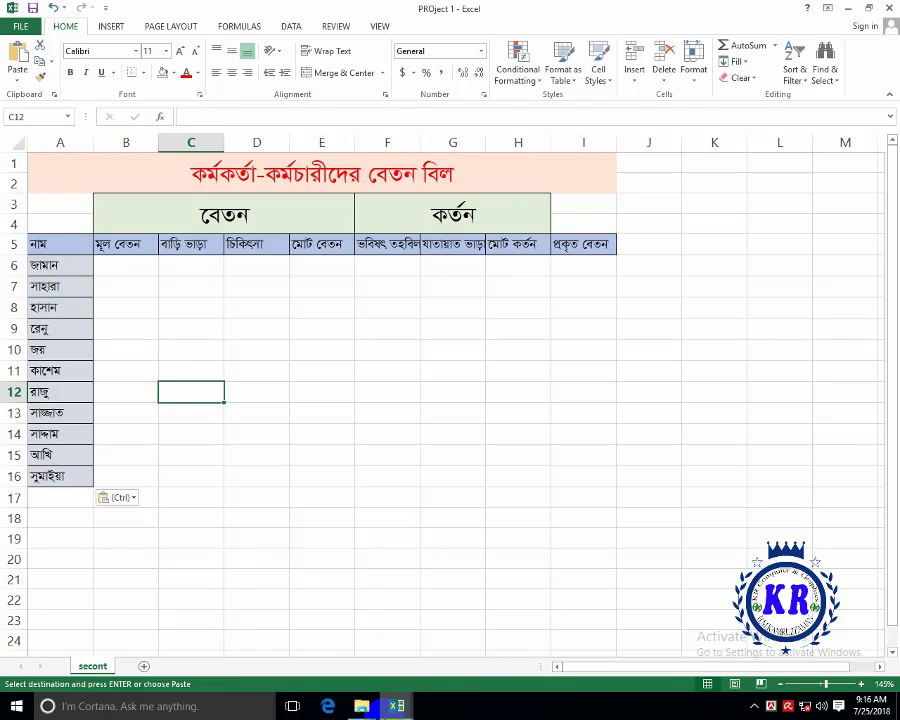
click(356, 640)
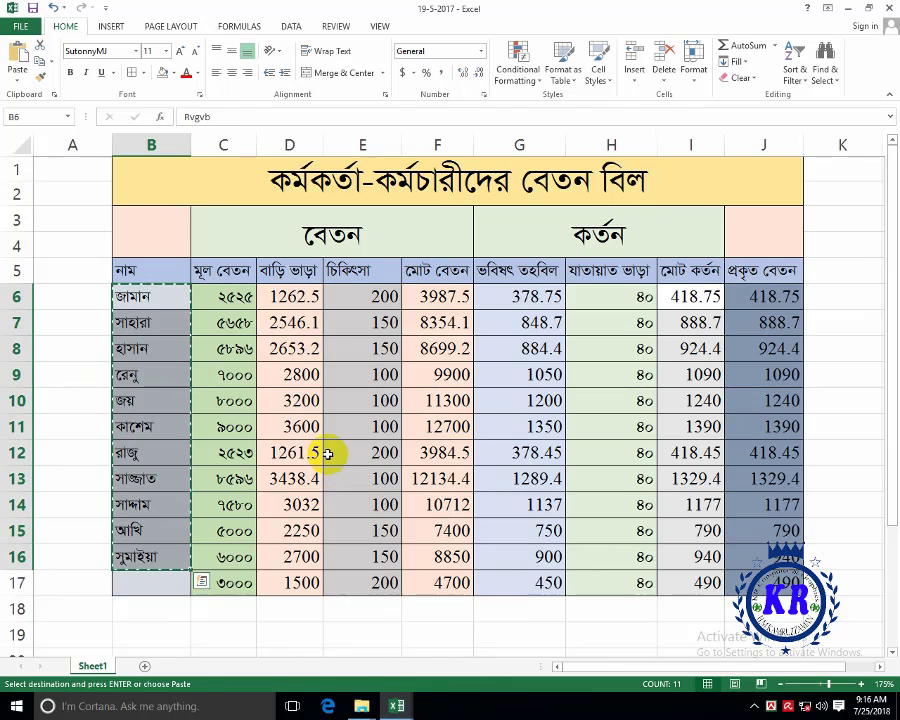
- Copy the basic salary figures from the reference workbook into B6:B17 of PROject 1
drag(226, 300, 236, 578)
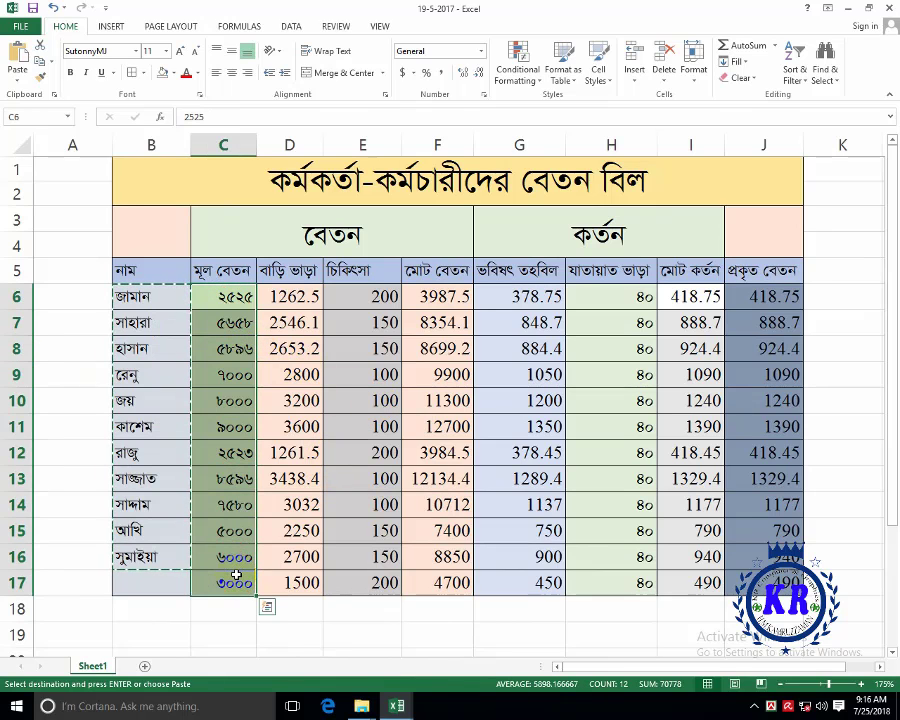
key(ctrl+c)
key(ctrl+v)
mouse_move(388, 706)
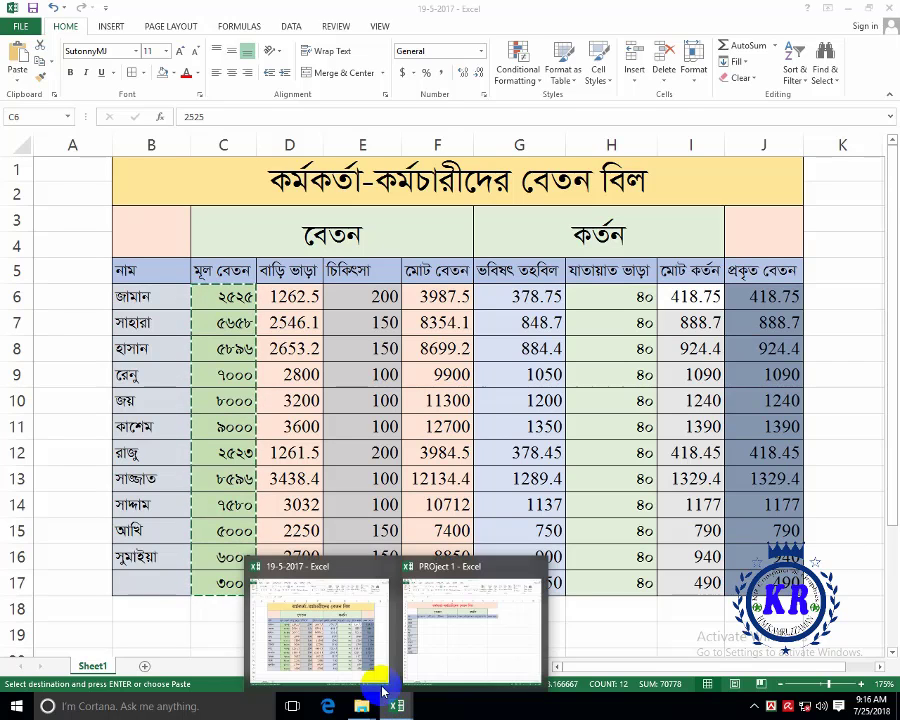
click(470, 625)
drag(120, 265, 134, 472)
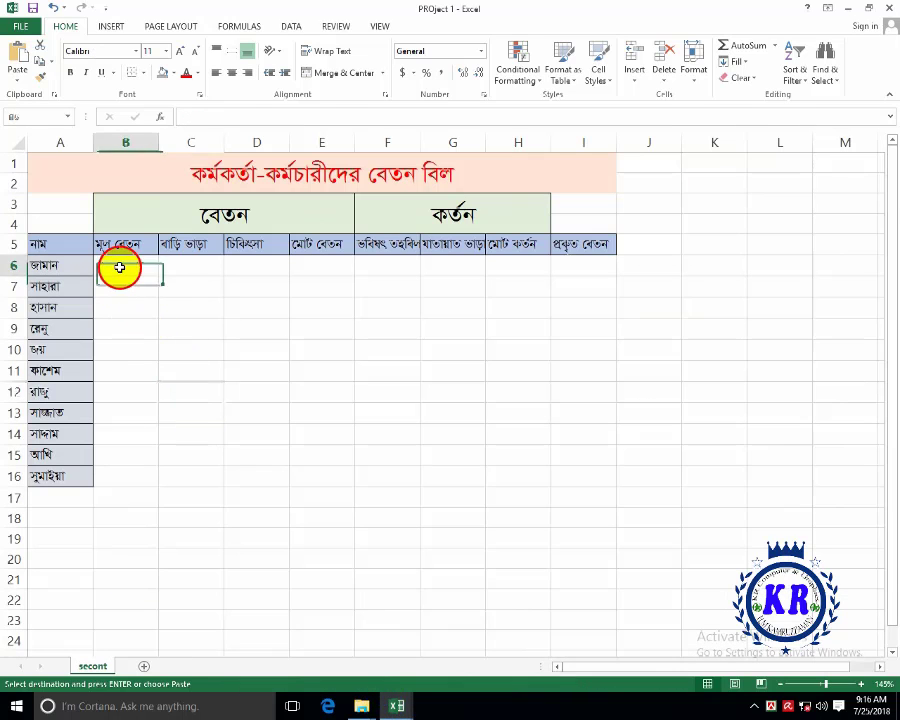
key(ctrl+v)
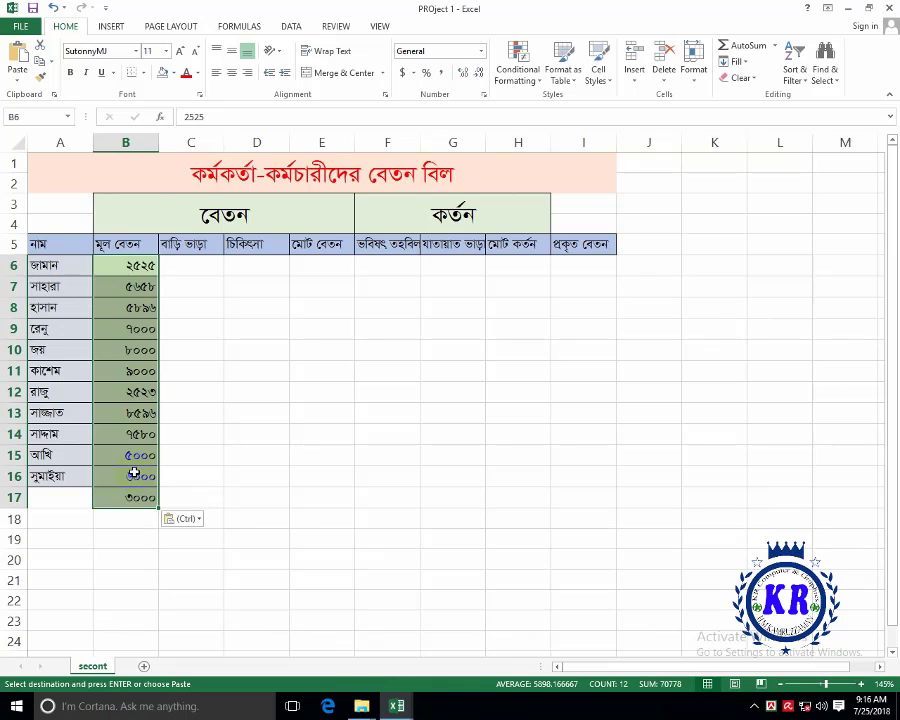
- Copy the name from A15 into the empty cell A17
click(66, 492)
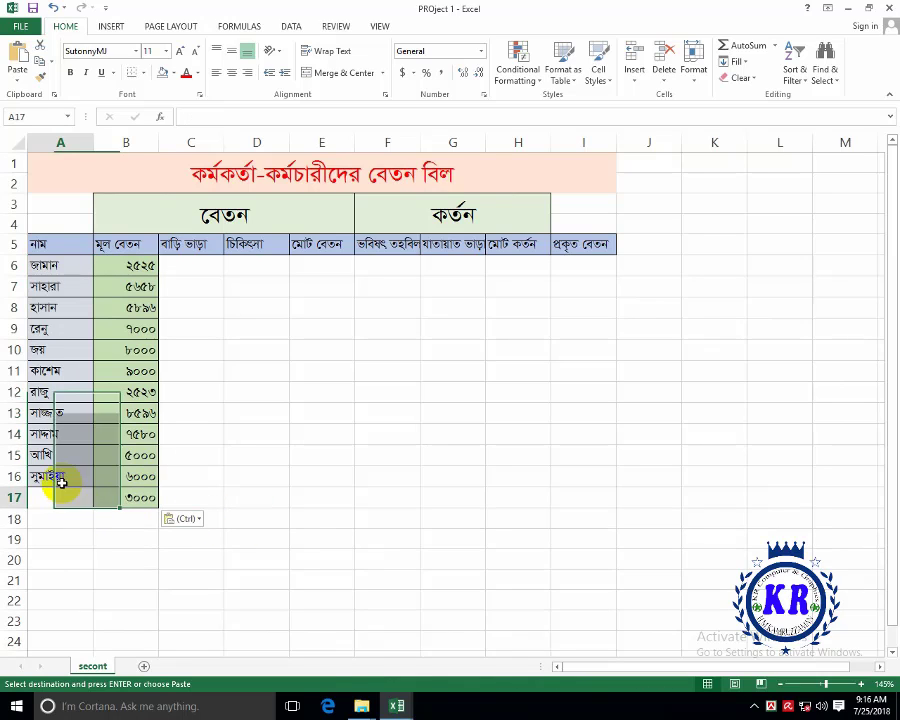
click(55, 455)
drag(55, 455, 44, 478)
key(ctrl+c)
click(46, 503)
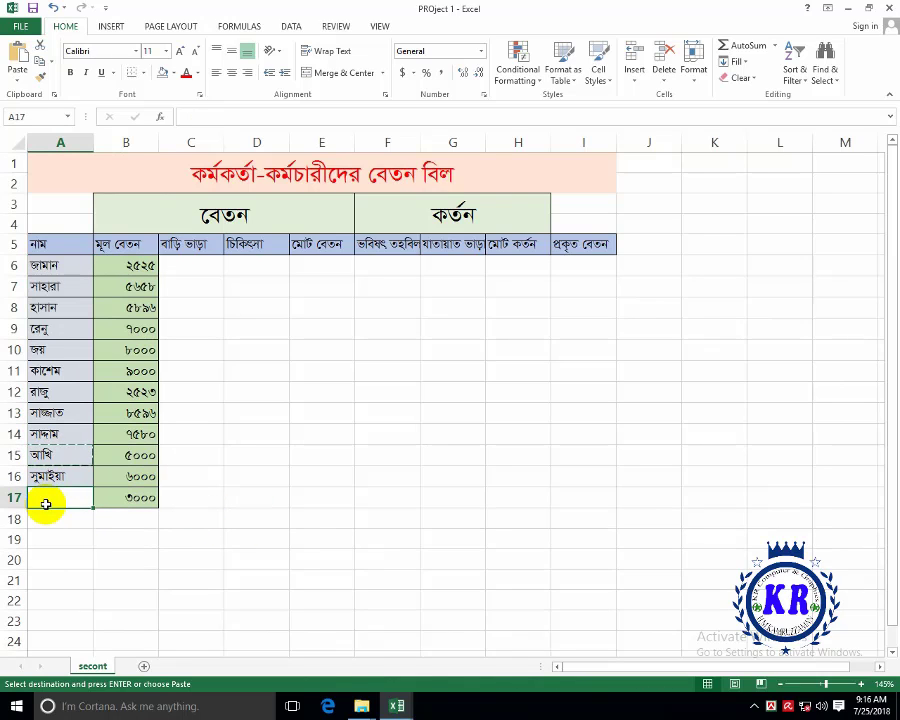
key(ctrl+v)
- Paste the copied name into cell D13
click(261, 490)
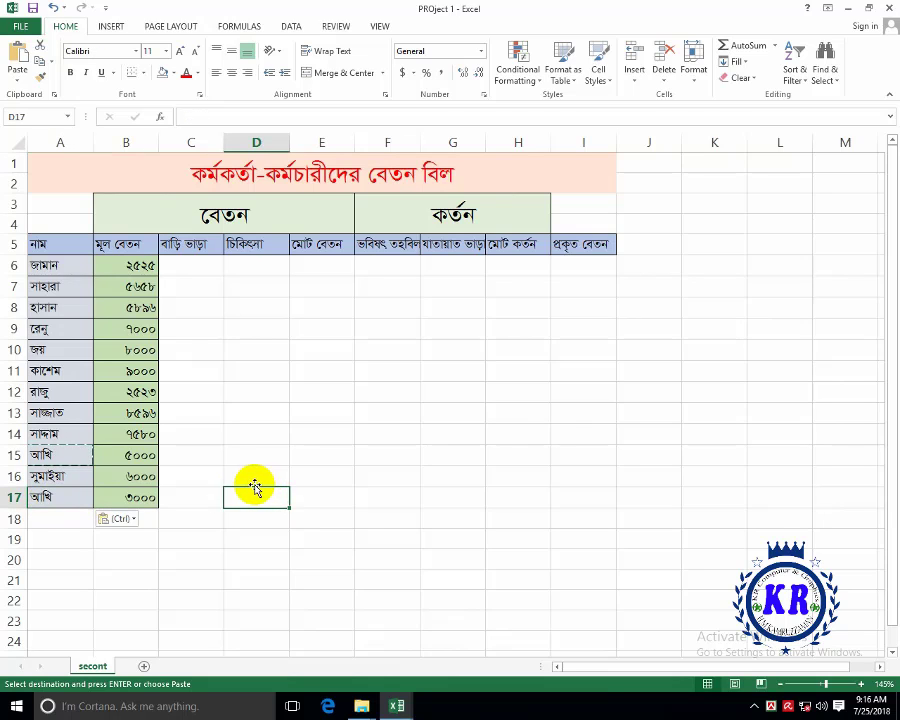
click(252, 475)
click(238, 411)
key(Return)
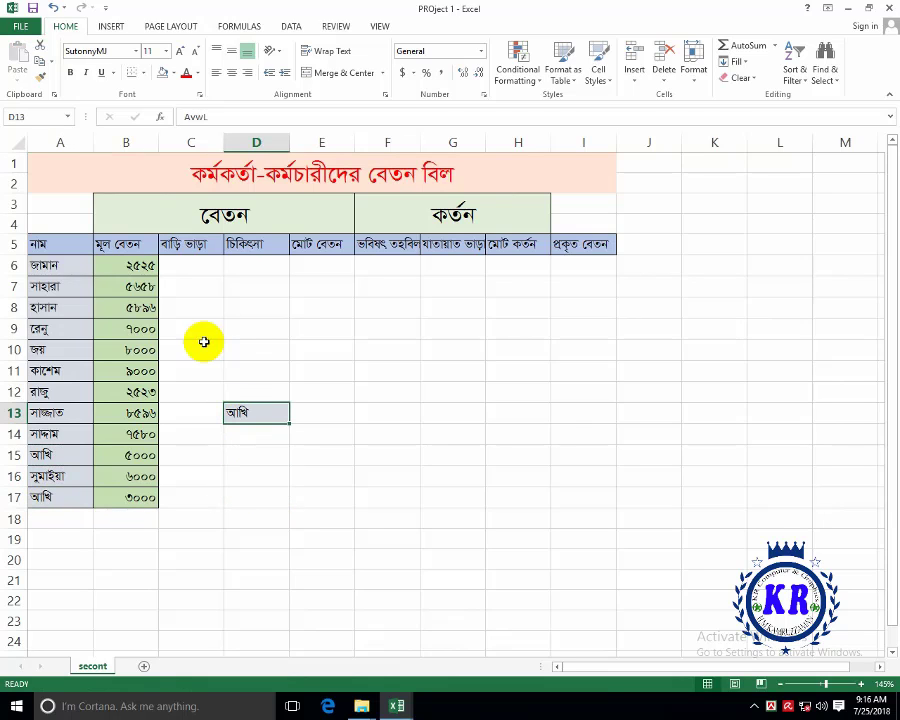
click(186, 267)
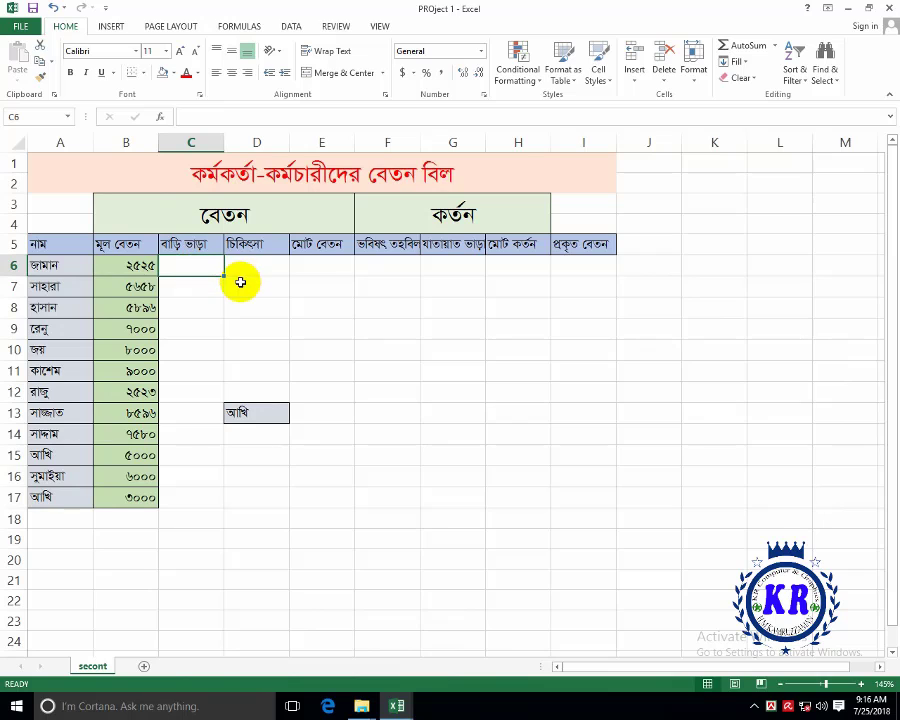
click(282, 335)
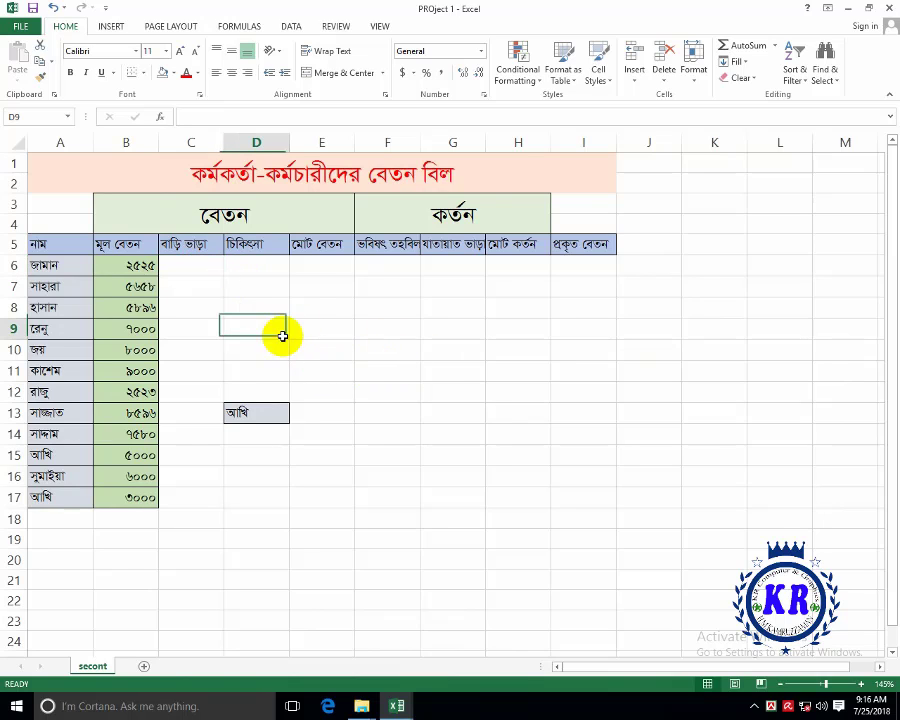
- Switch to the 19-5-2017 workbook and back to PROject 1
click(397, 706)
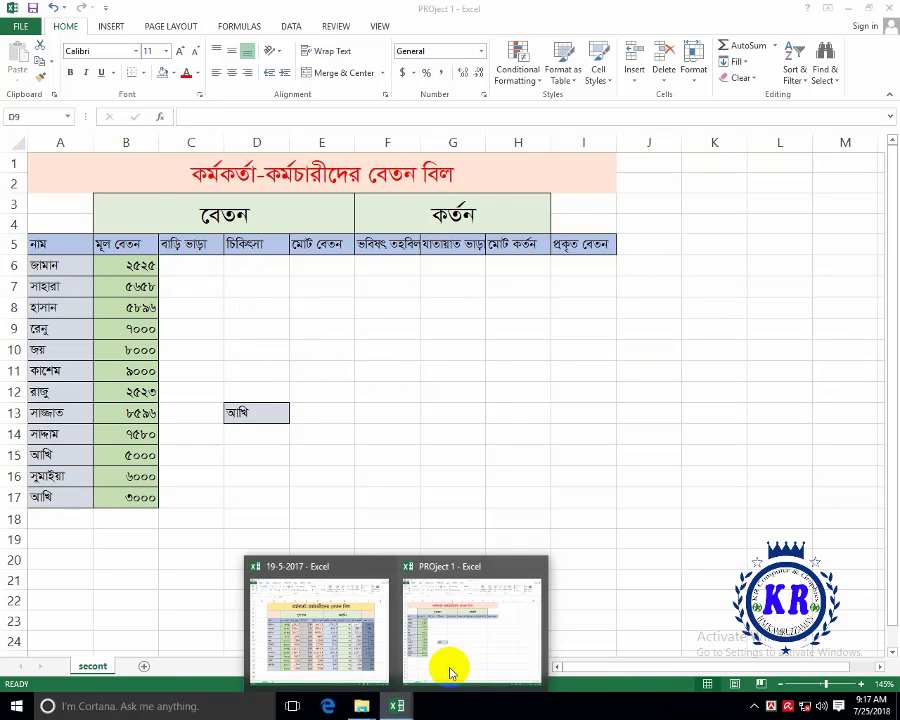
click(367, 655)
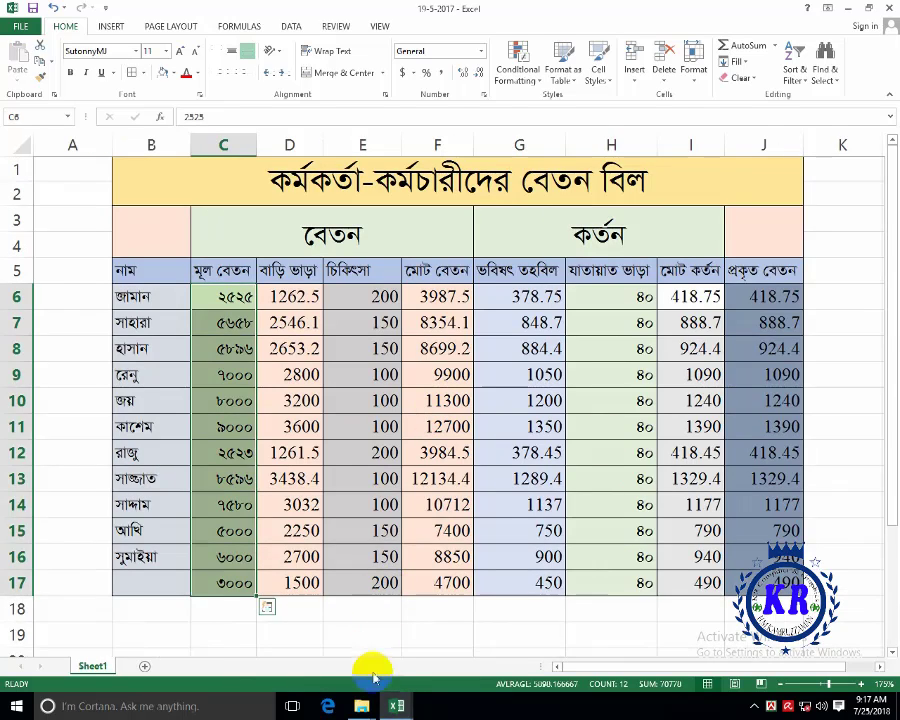
click(397, 706)
click(458, 663)
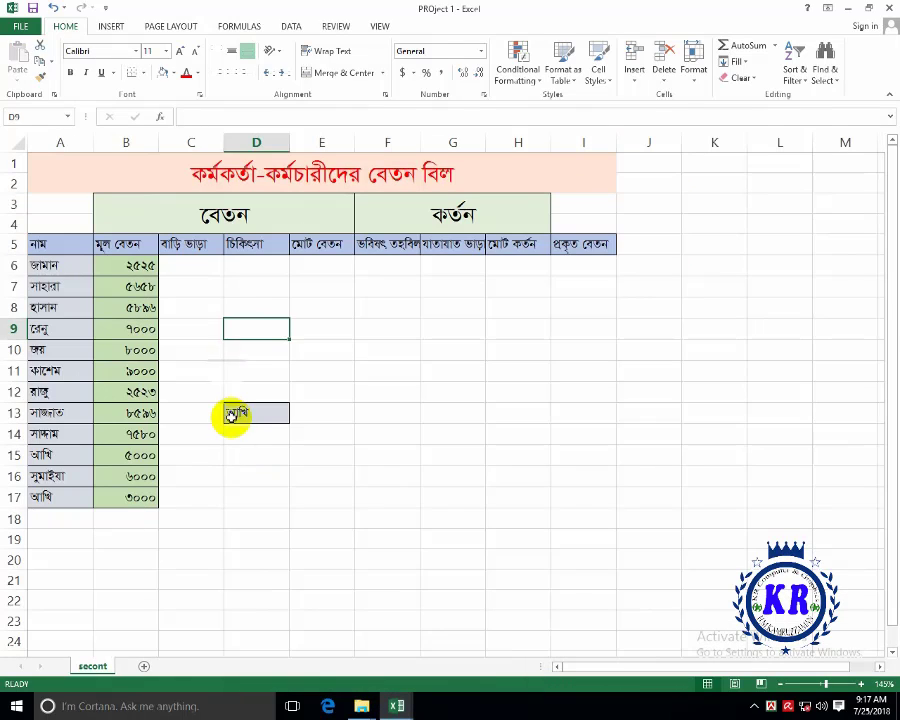
click(192, 283)
- Clear the stray name from D13 and set it to No Fill and No Border
click(242, 412)
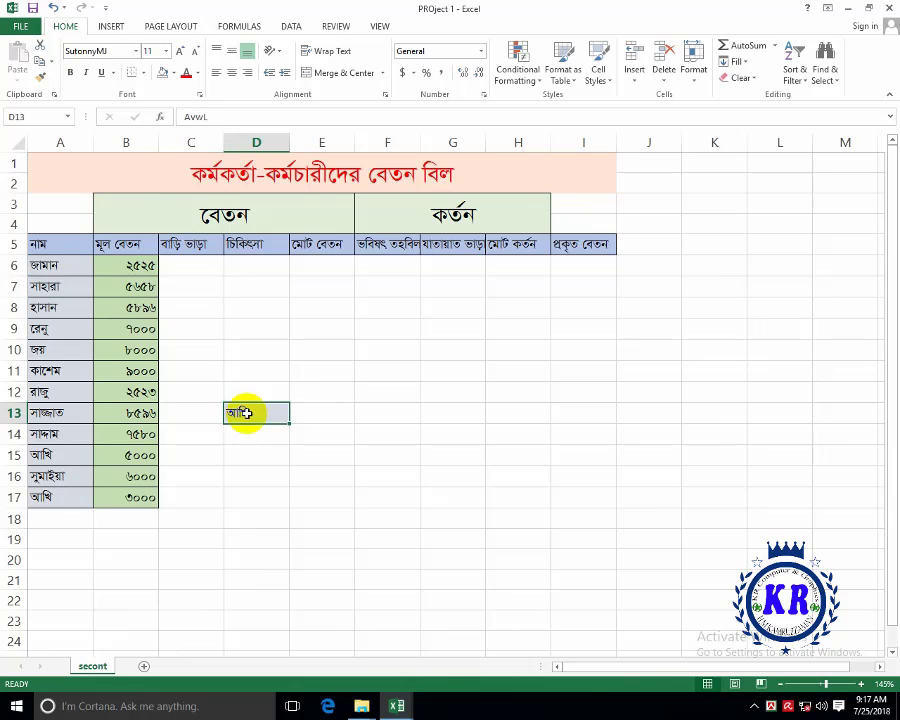
key(Delete)
click(218, 425)
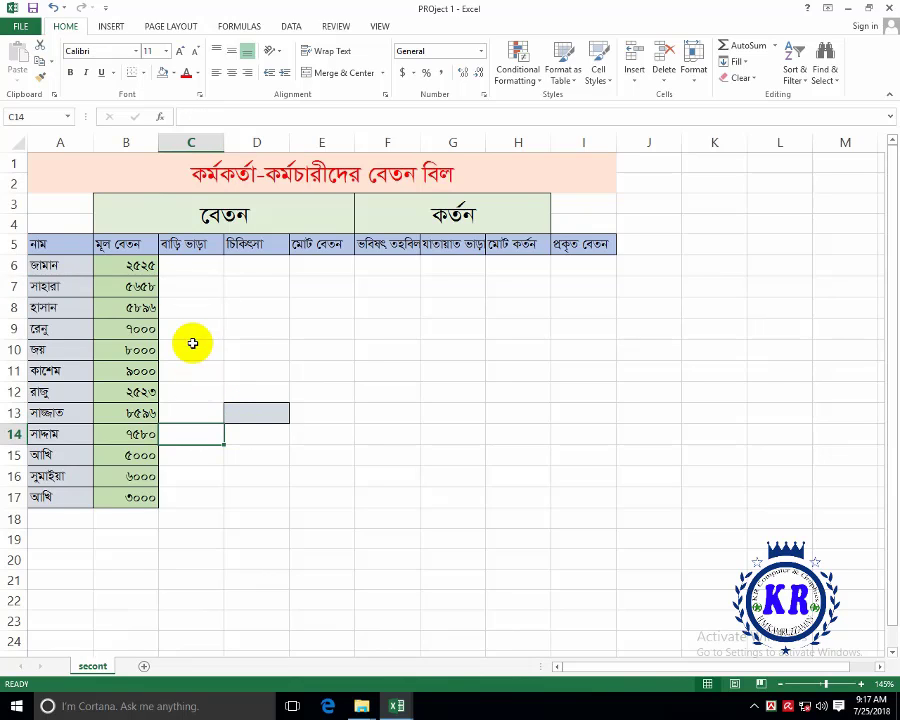
click(245, 413)
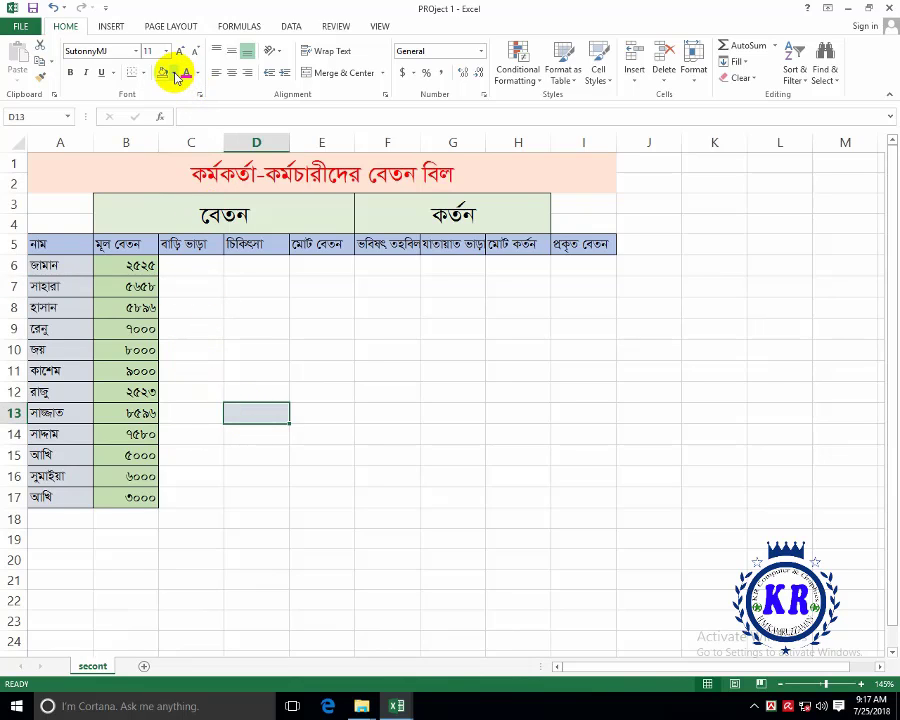
click(236, 416)
click(206, 470)
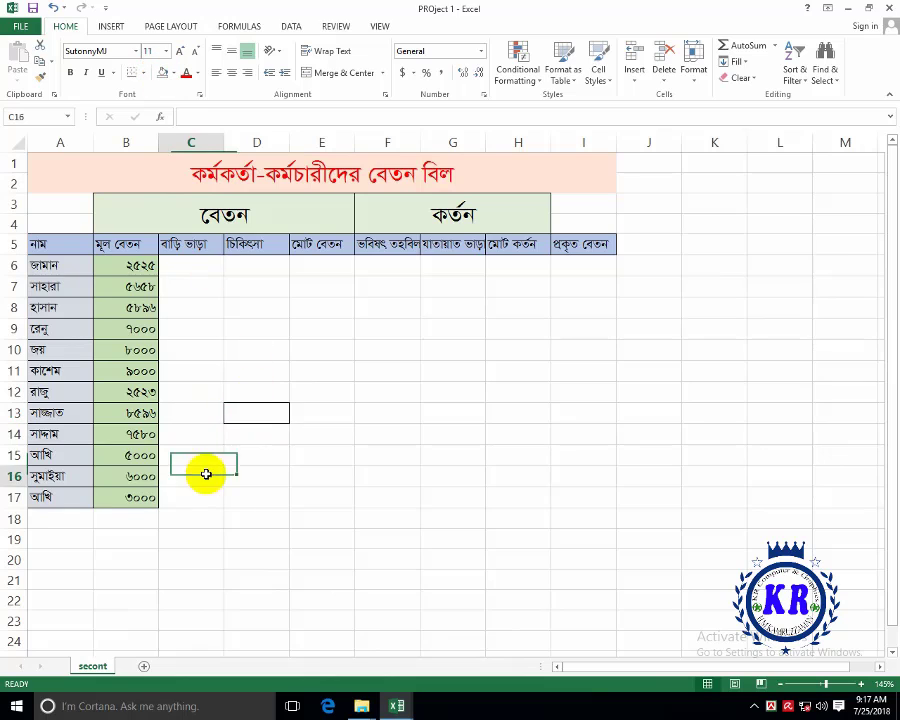
click(251, 420)
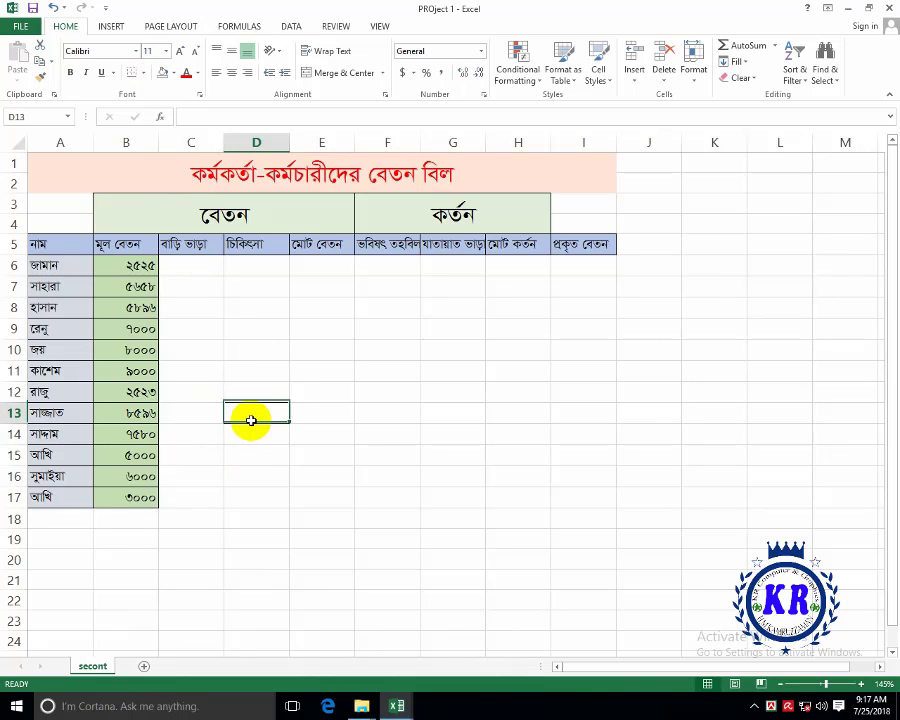
click(143, 72)
click(203, 177)
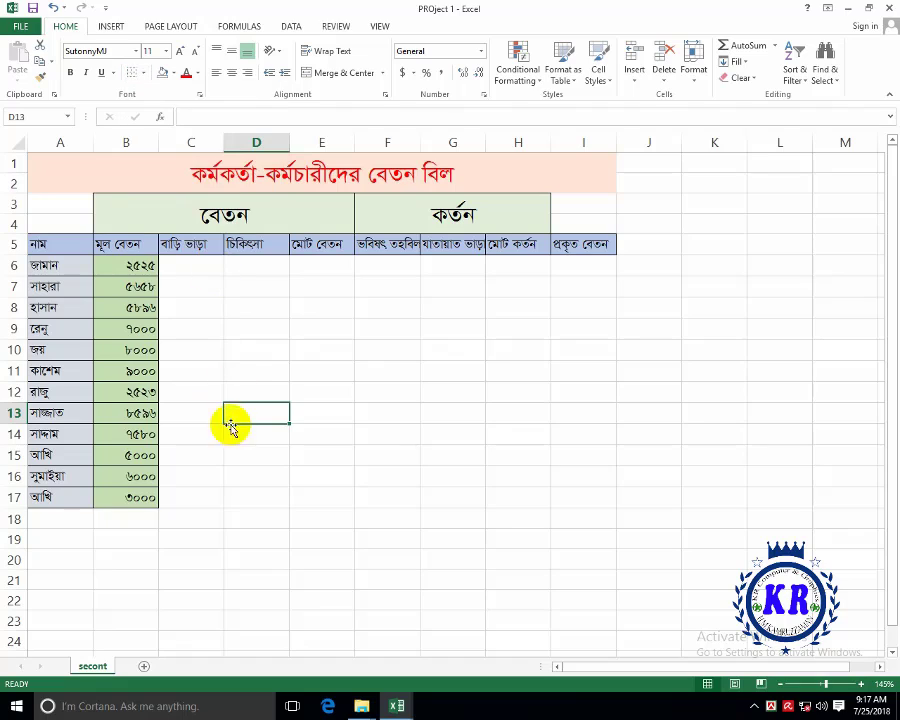
click(244, 489)
- Select columns B and A to review the names and basic salaries
click(189, 266)
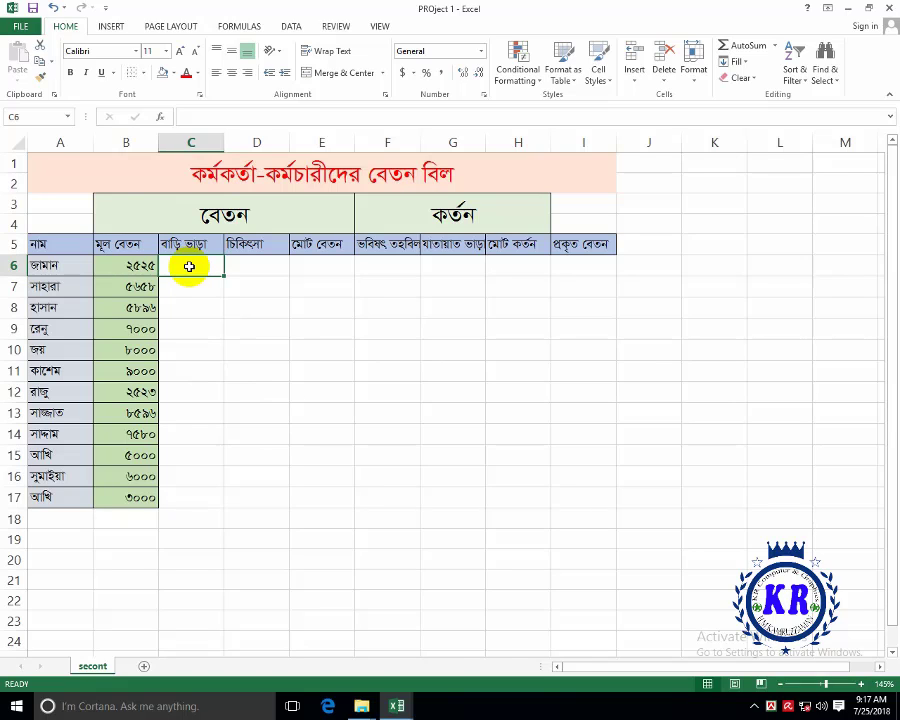
click(125, 142)
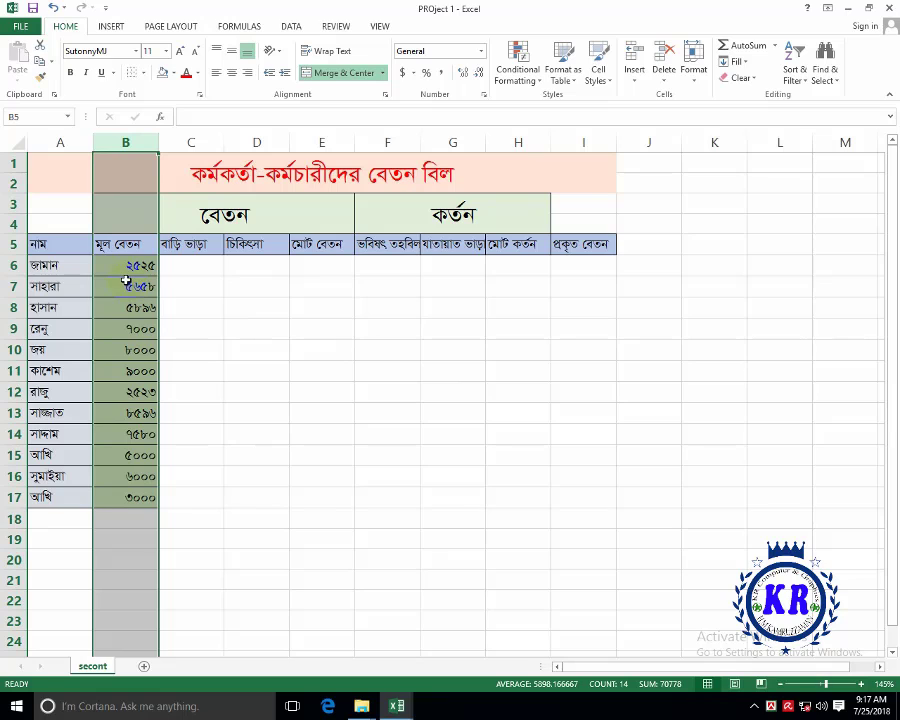
click(59, 145)
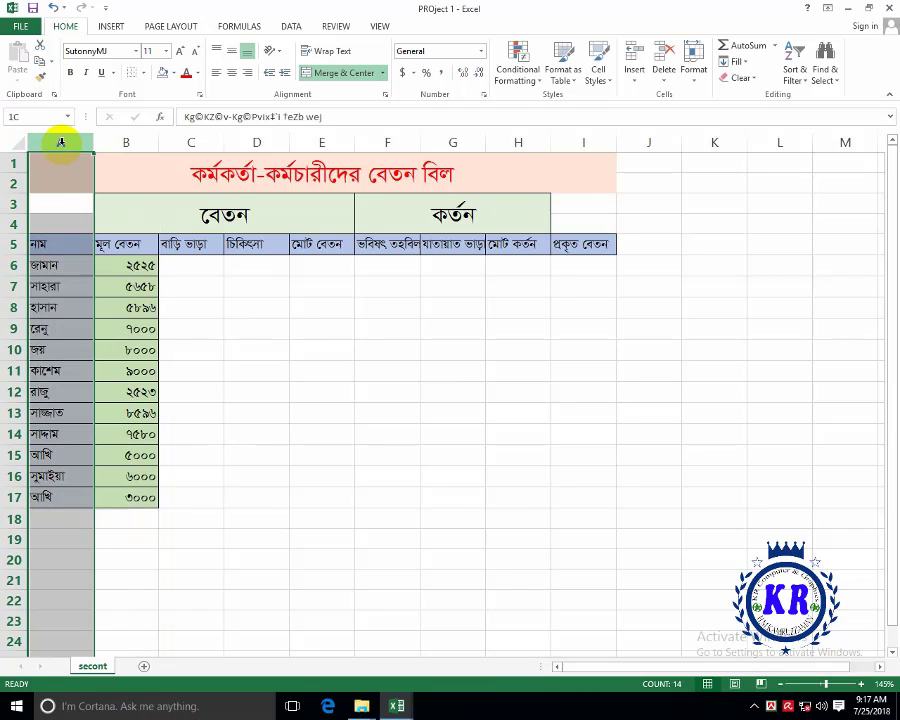
click(130, 143)
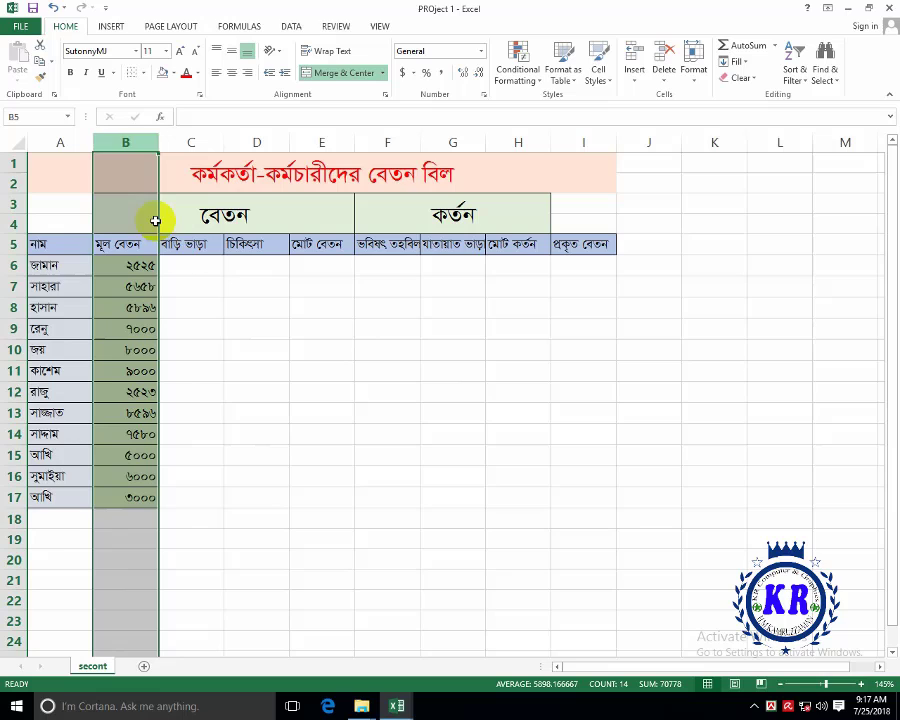
- Enter the house-rent formula =IF(B6>7000,C6*40%) in C6
double_click(190, 268)
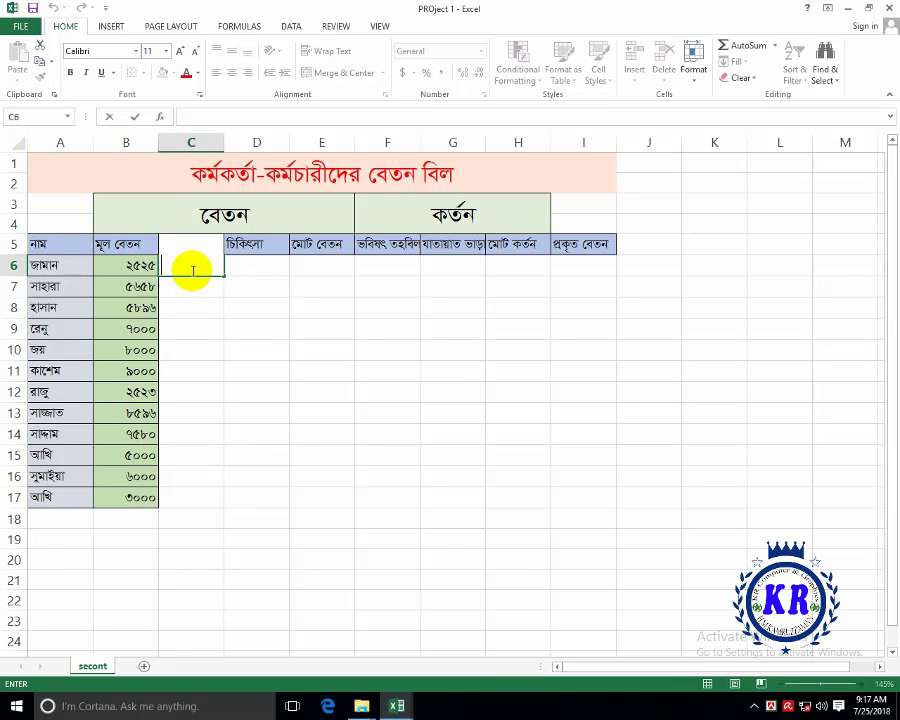
text(বাড়ি ভাড়া)
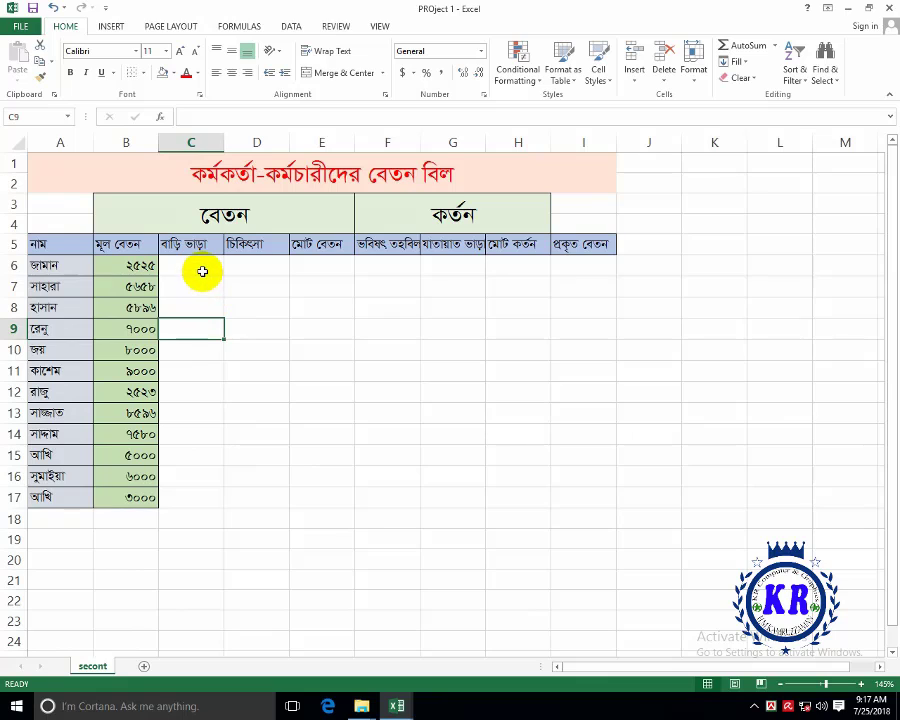
click(203, 268)
double_click(203, 268)
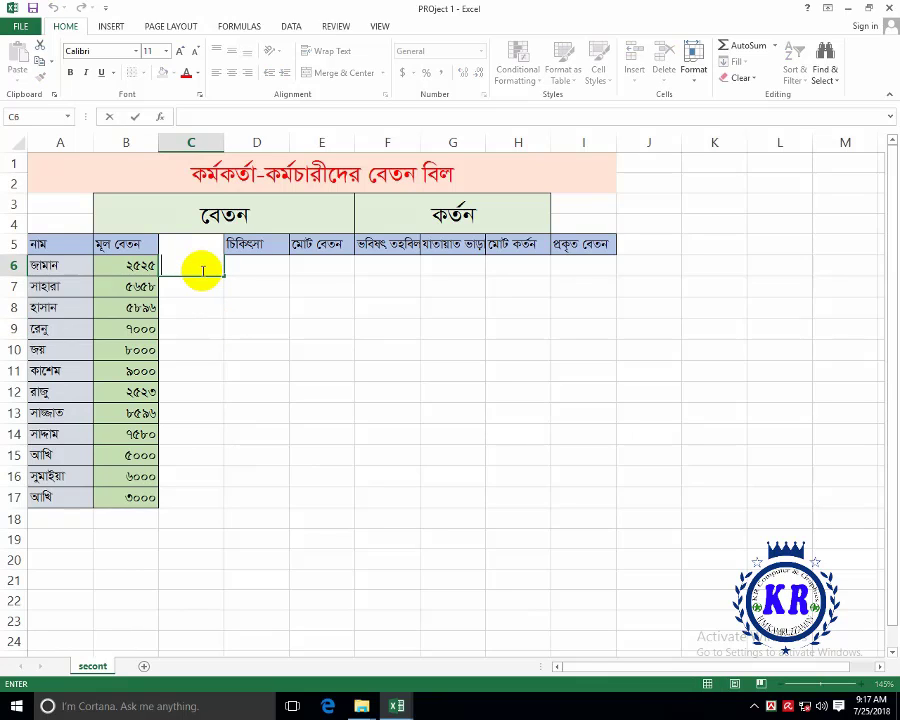
text(=)
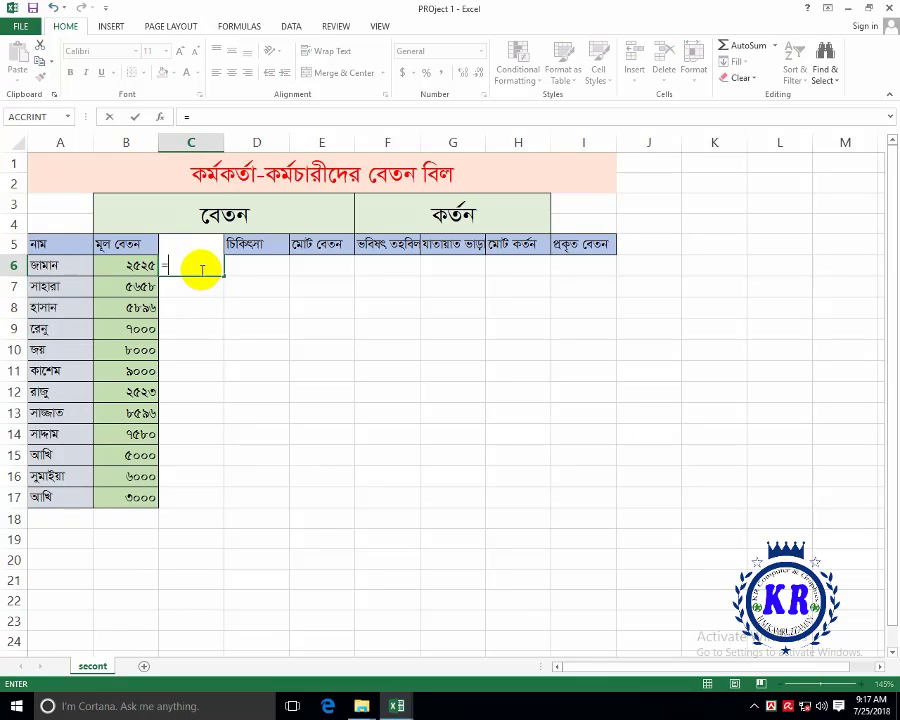
text(if)
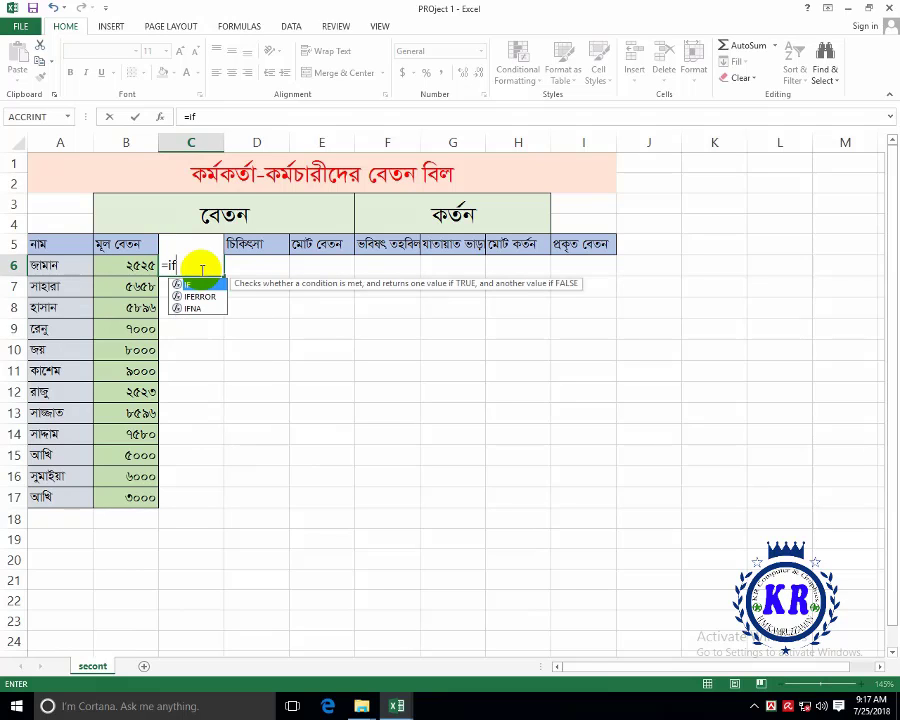
text(()
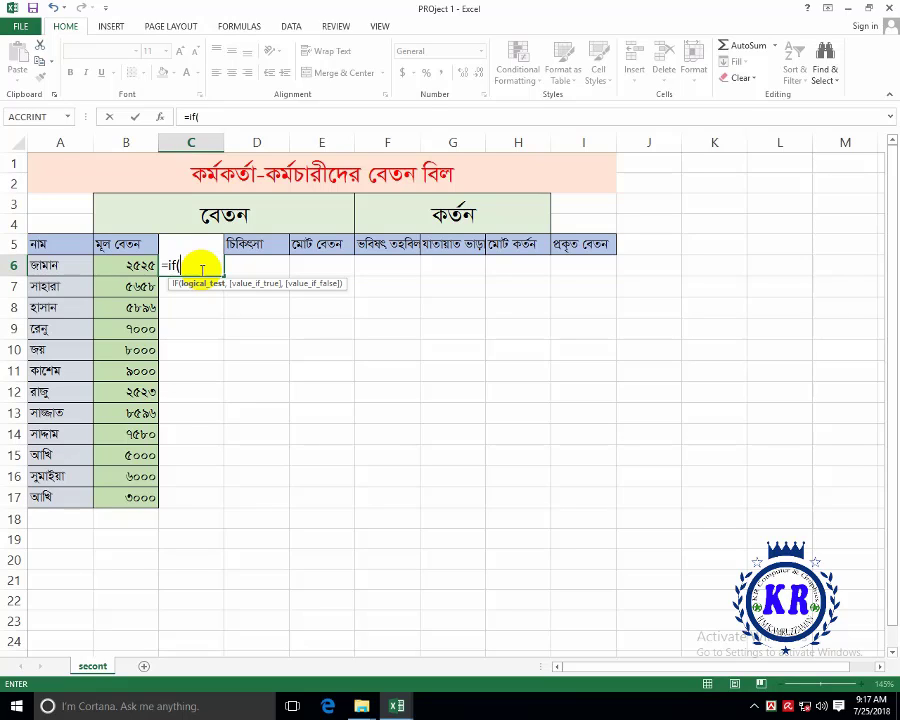
text(b6>7)
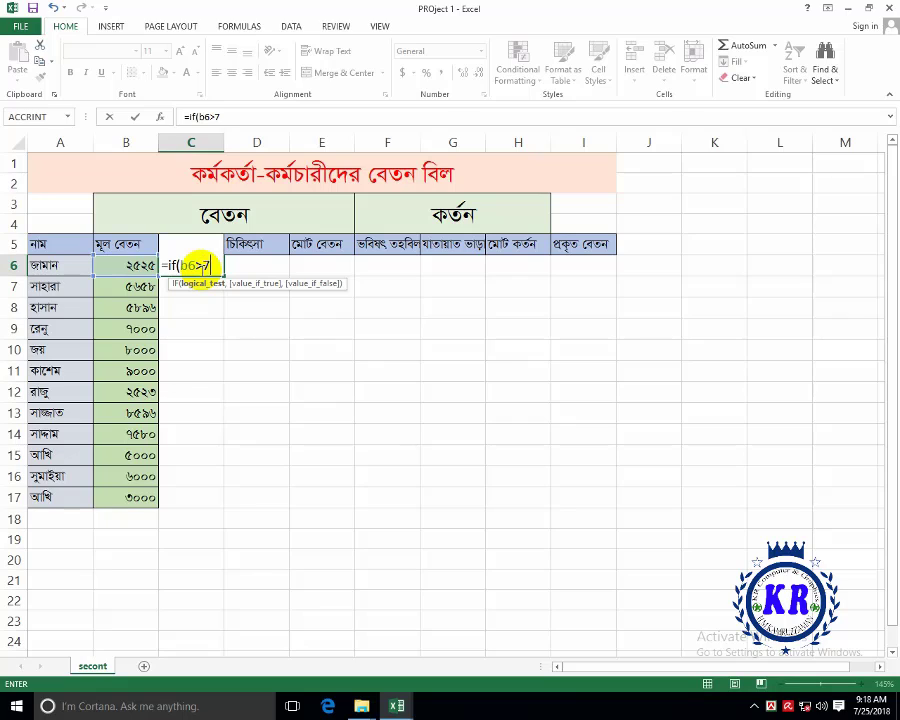
text(000)
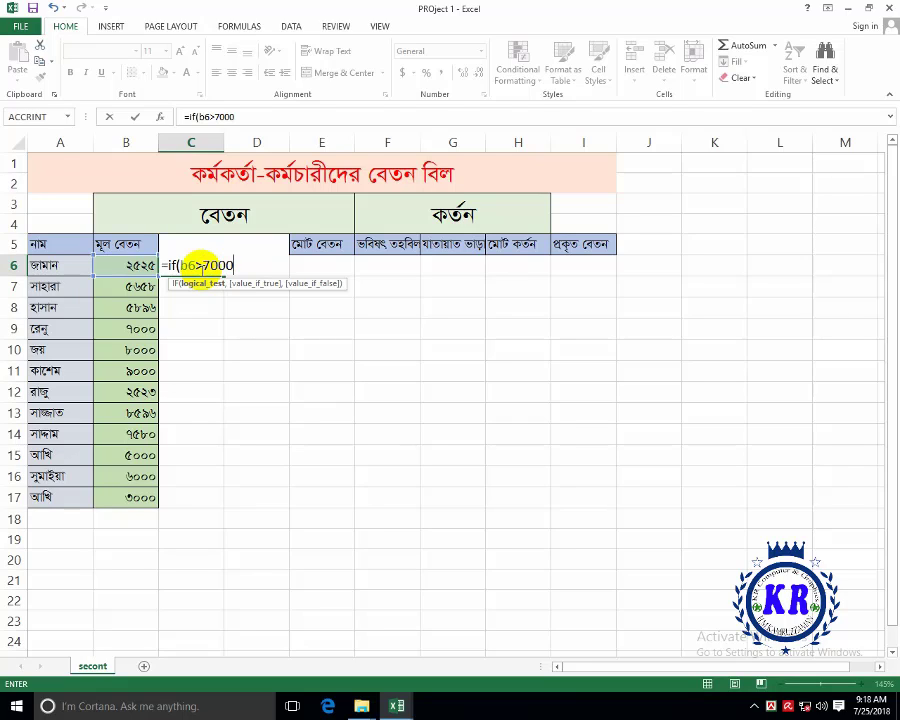
text(,)
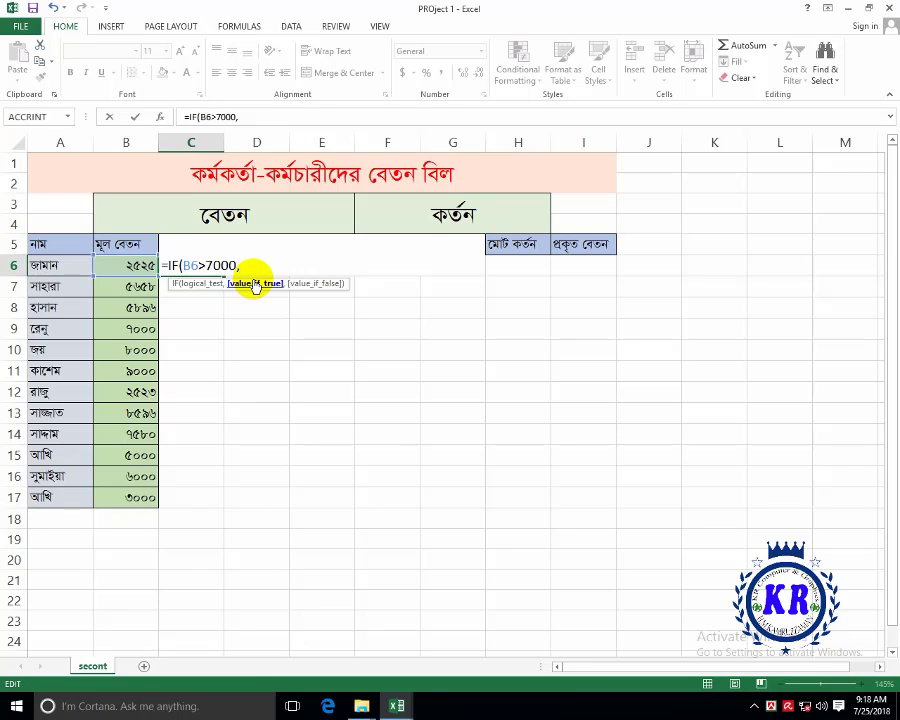
text(c)
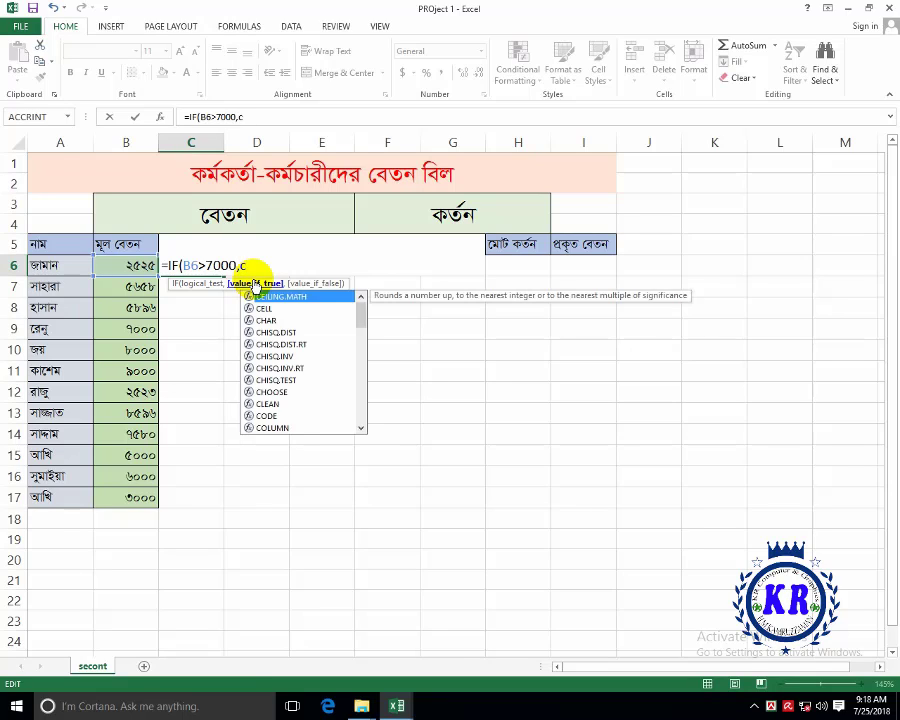
text(6*40%)
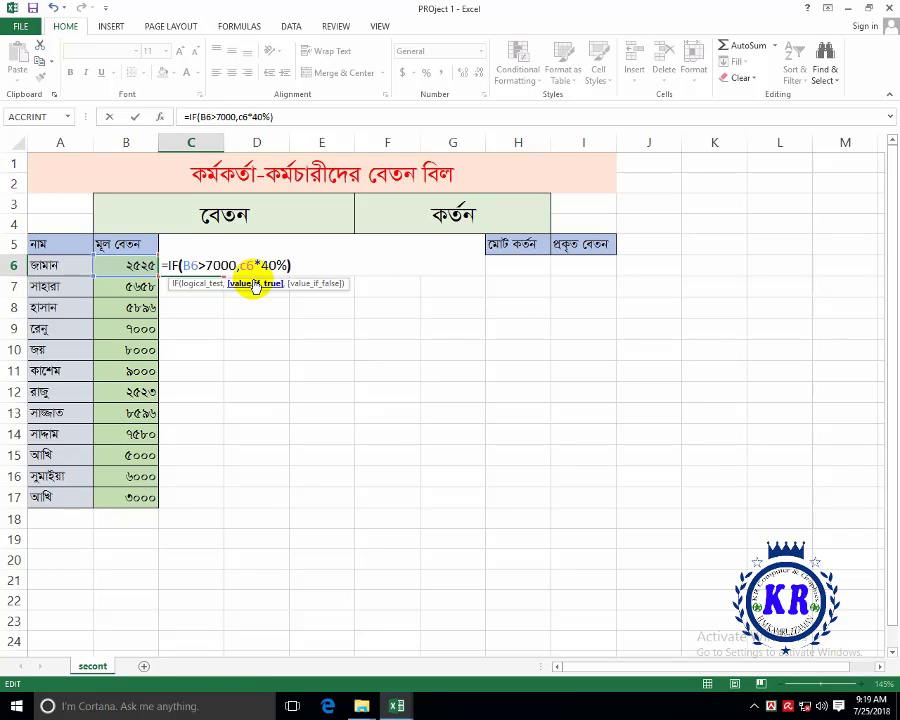
key(Return)
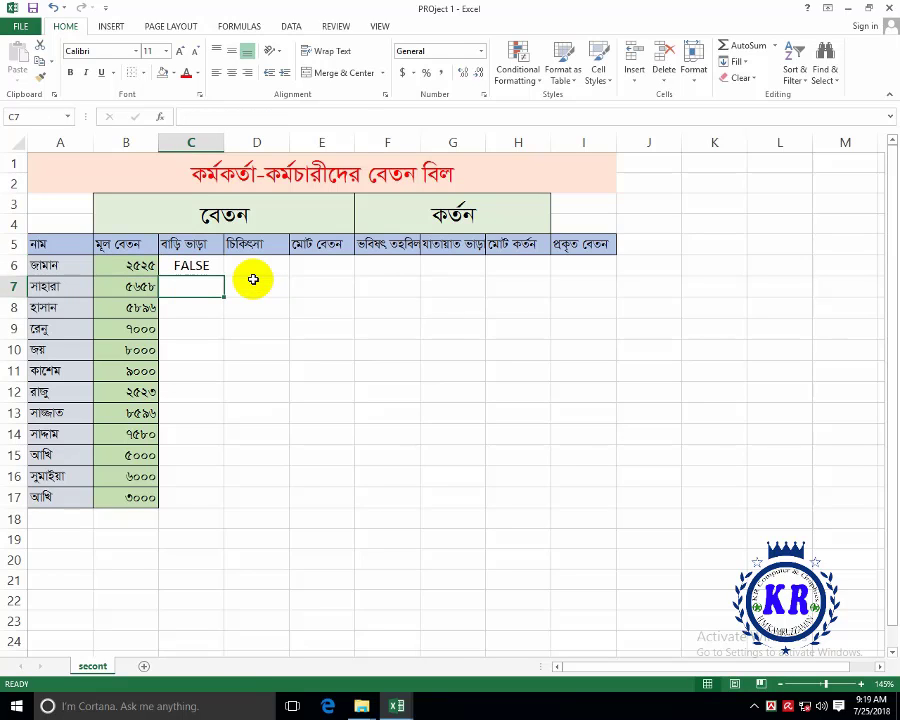
- Fill C6's IF formula down to C17, dismiss the circular-reference warning, and reopen C6
click(193, 267)
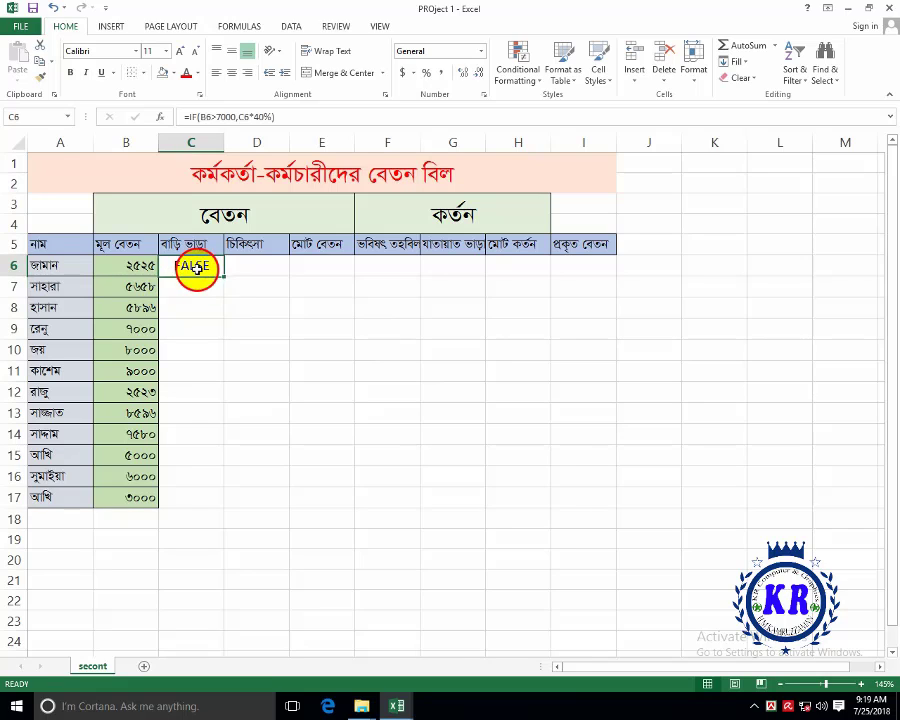
key(F2)
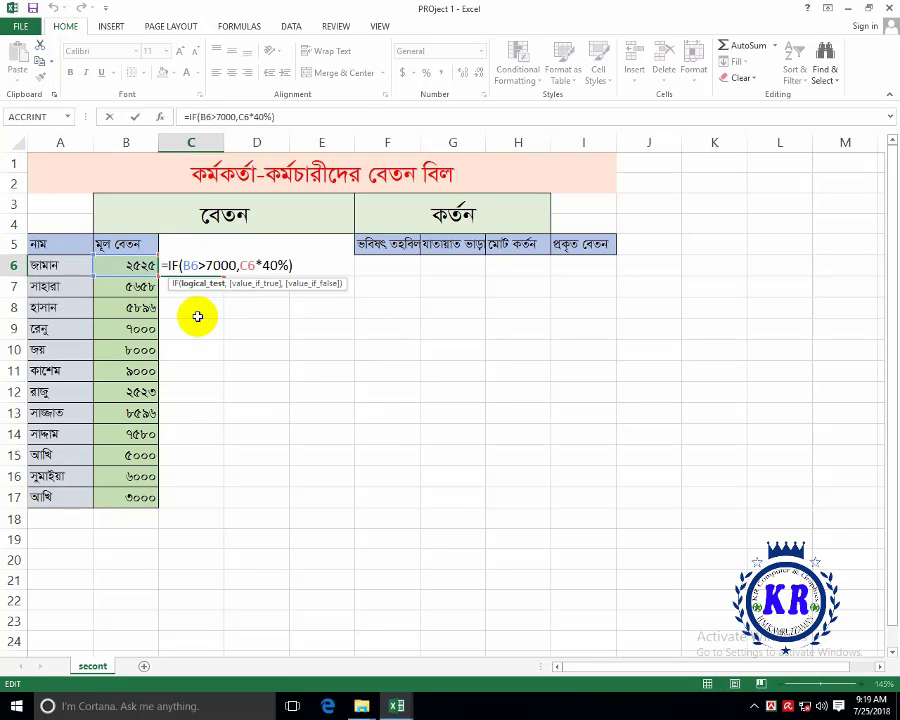
key(Return)
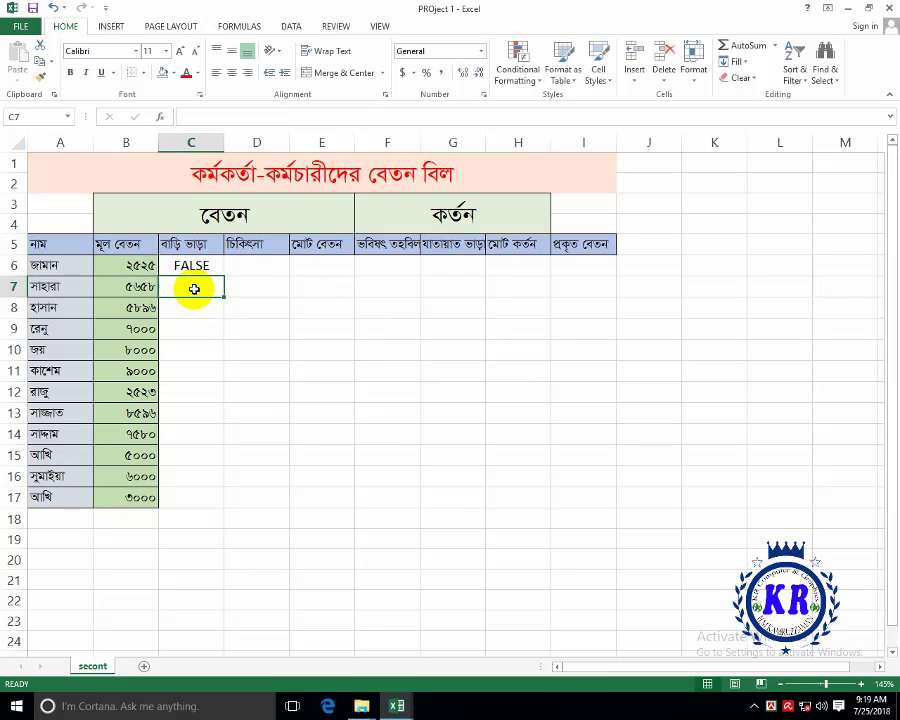
click(210, 268)
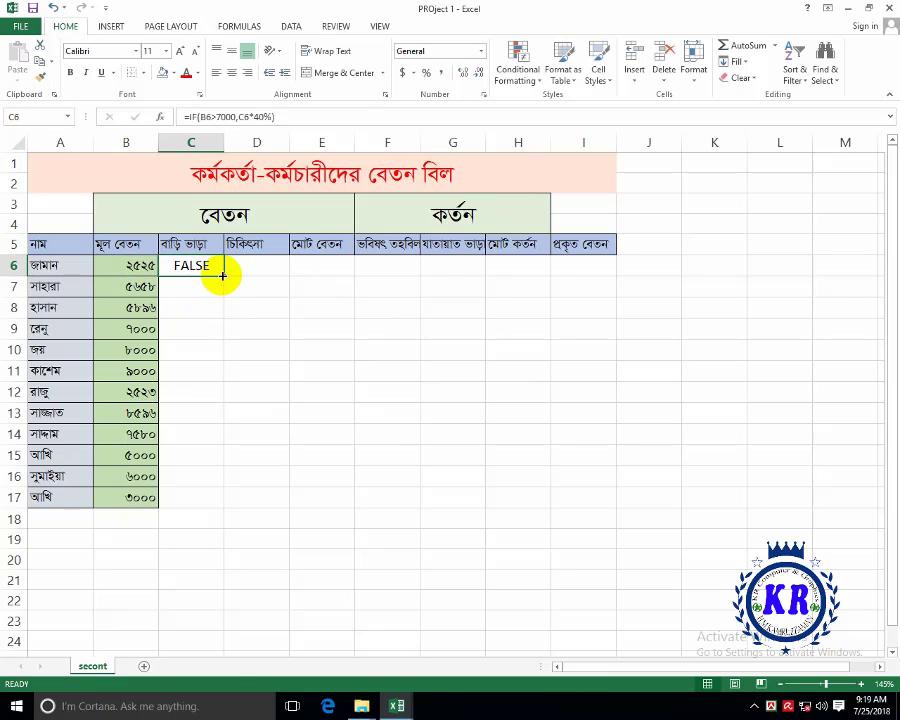
drag(224, 275, 187, 515)
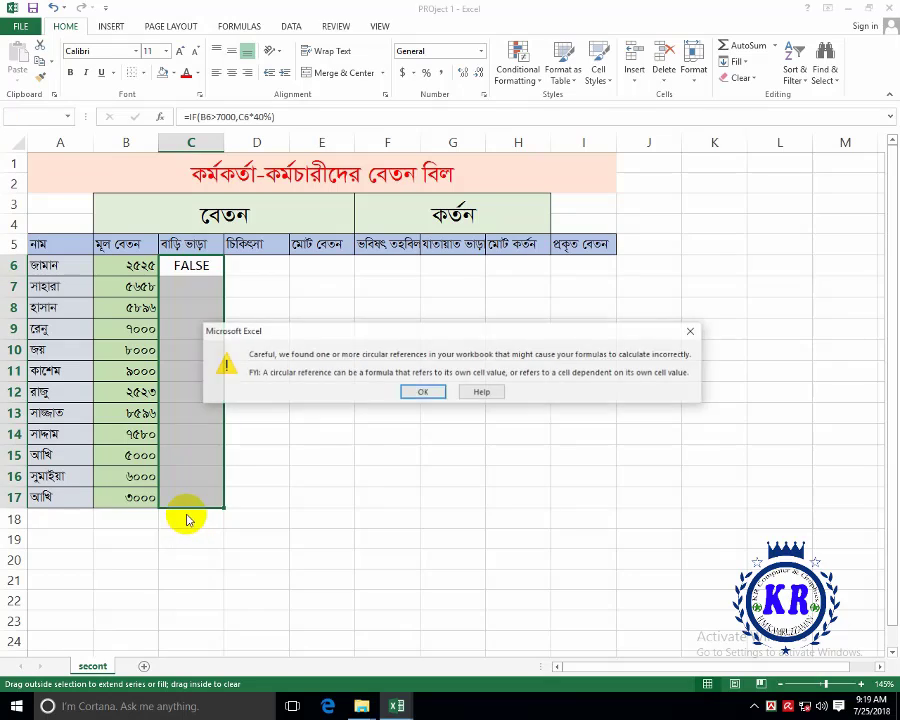
click(422, 392)
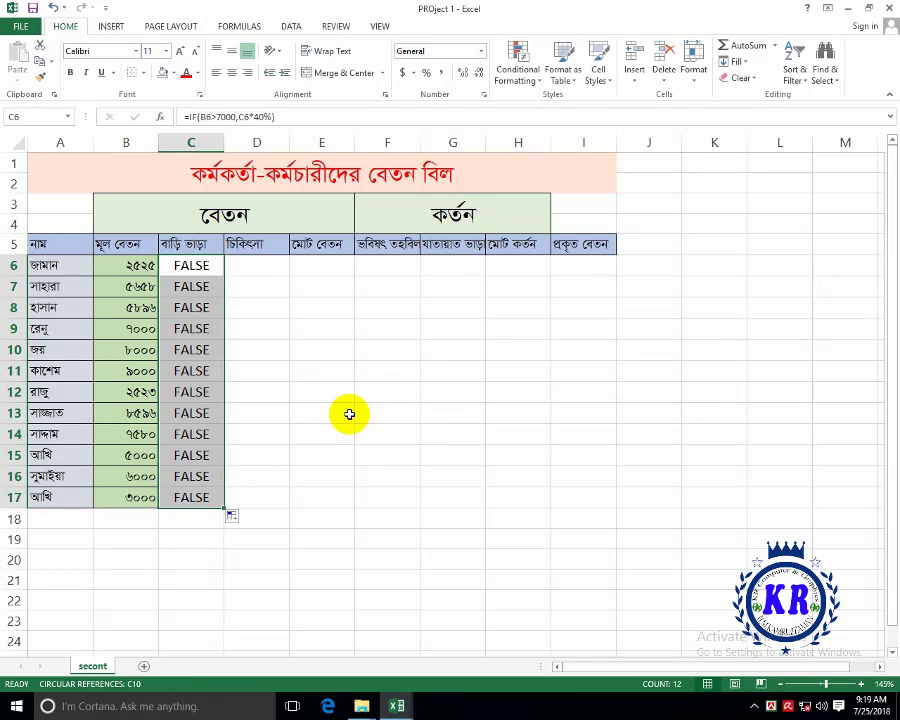
double_click(189, 266)
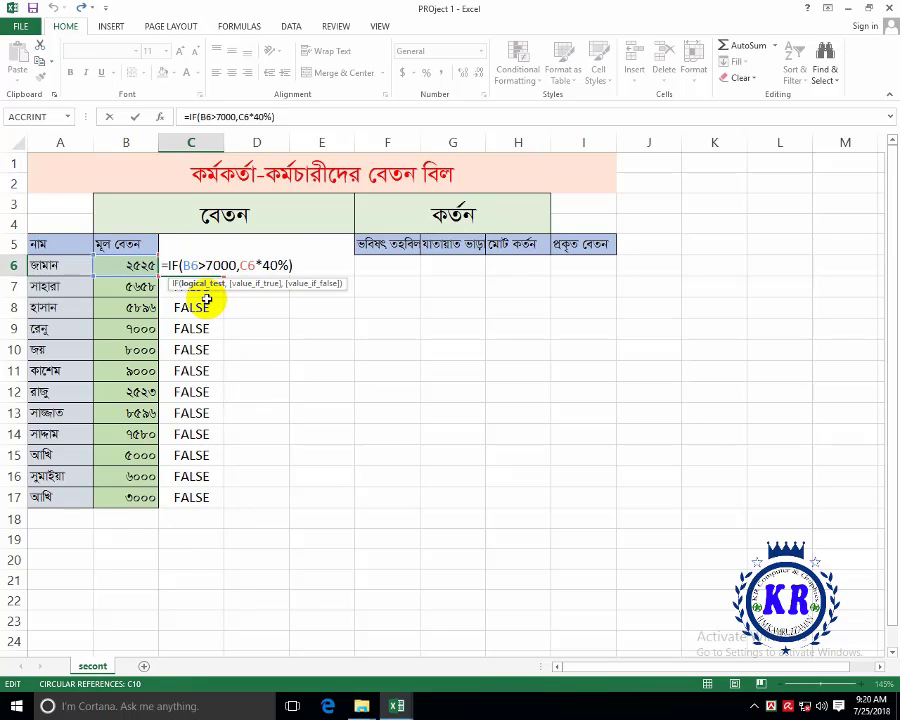
- Commit C6's formula and copy it down through C17
text(=)
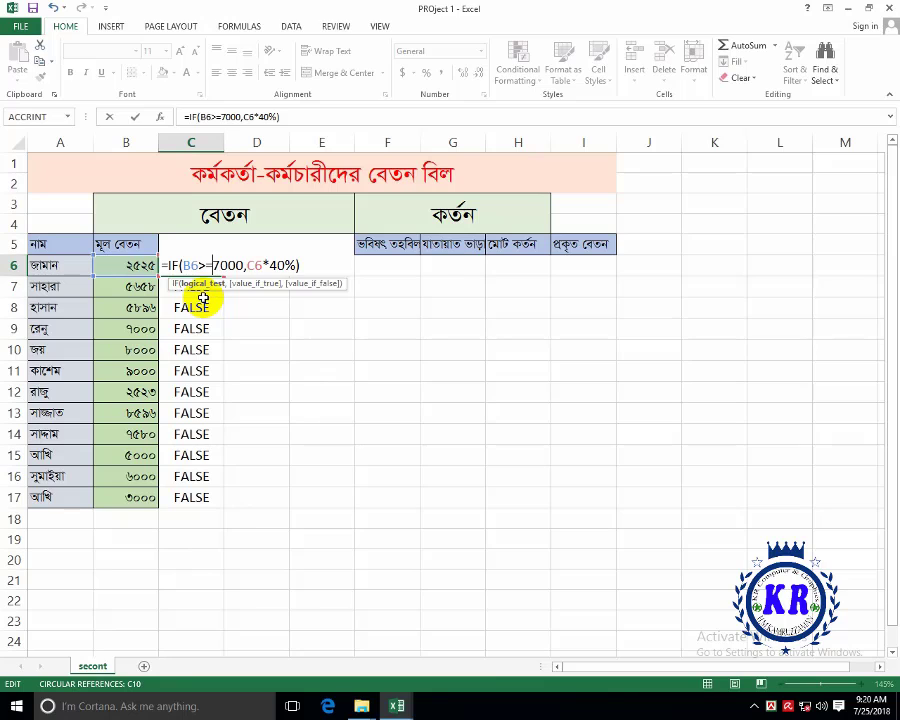
key(Return)
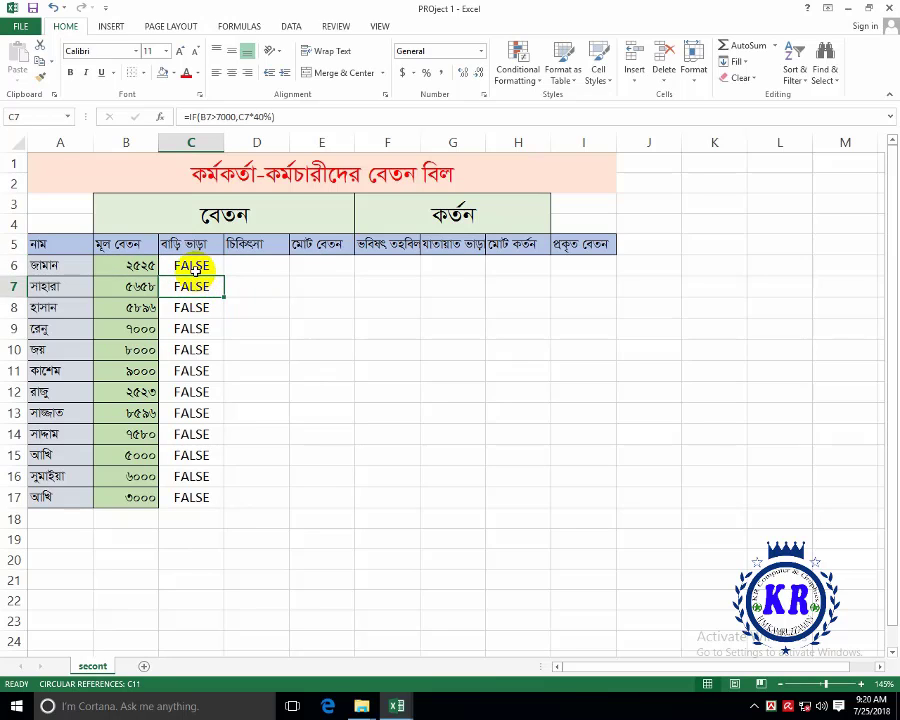
click(193, 267)
drag(223, 274, 237, 500)
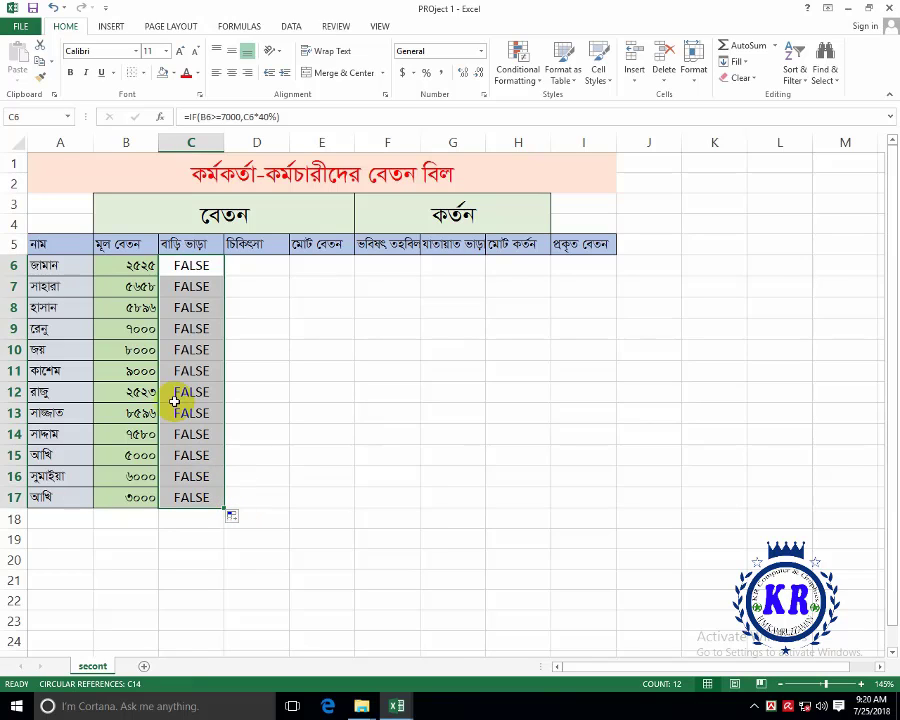
drag(200, 265, 200, 372)
- Correct C6's formula to =IF(B6>=7000,B6*40%)
double_click(201, 265)
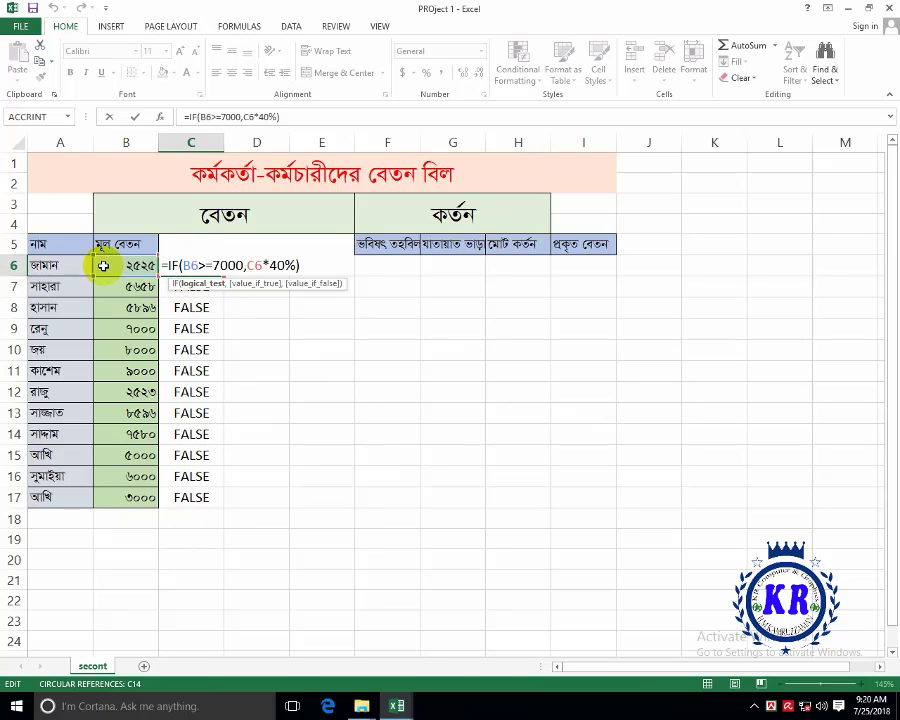
drag(201, 265, 224, 263)
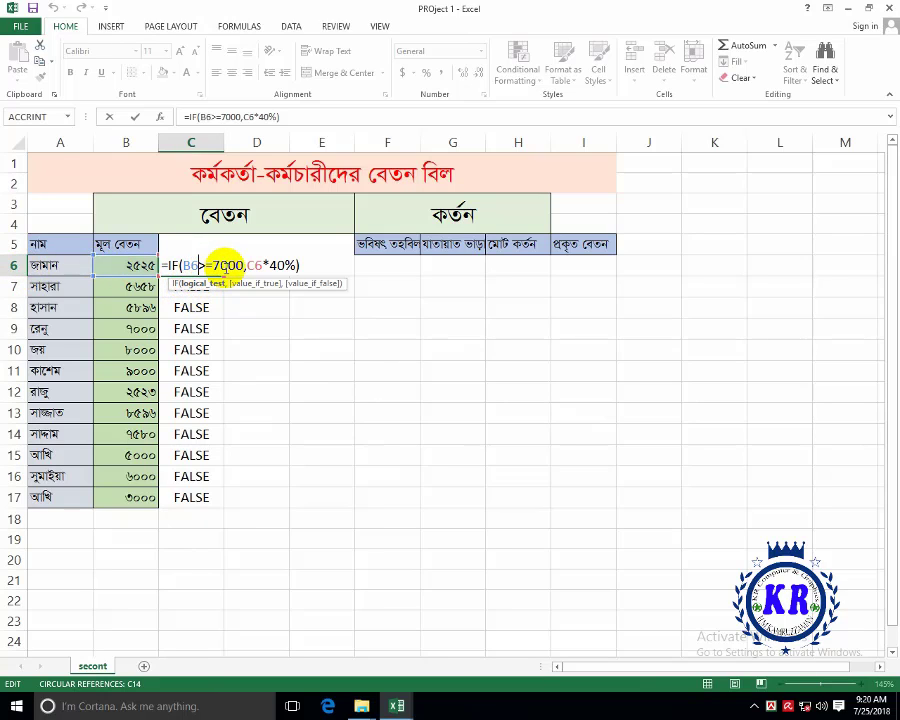
key(Left)
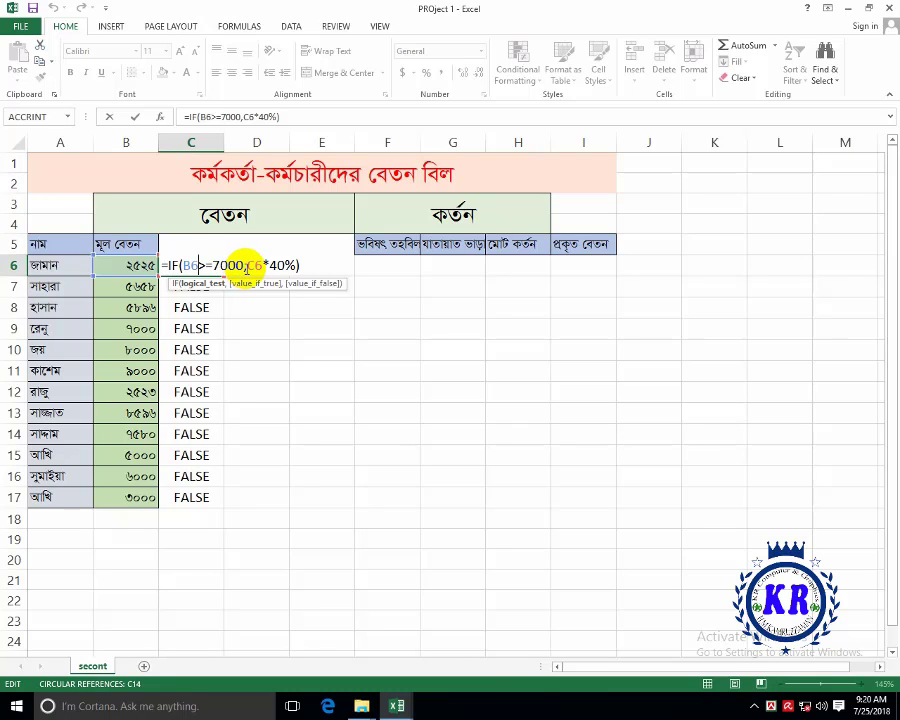
double_click(250, 266)
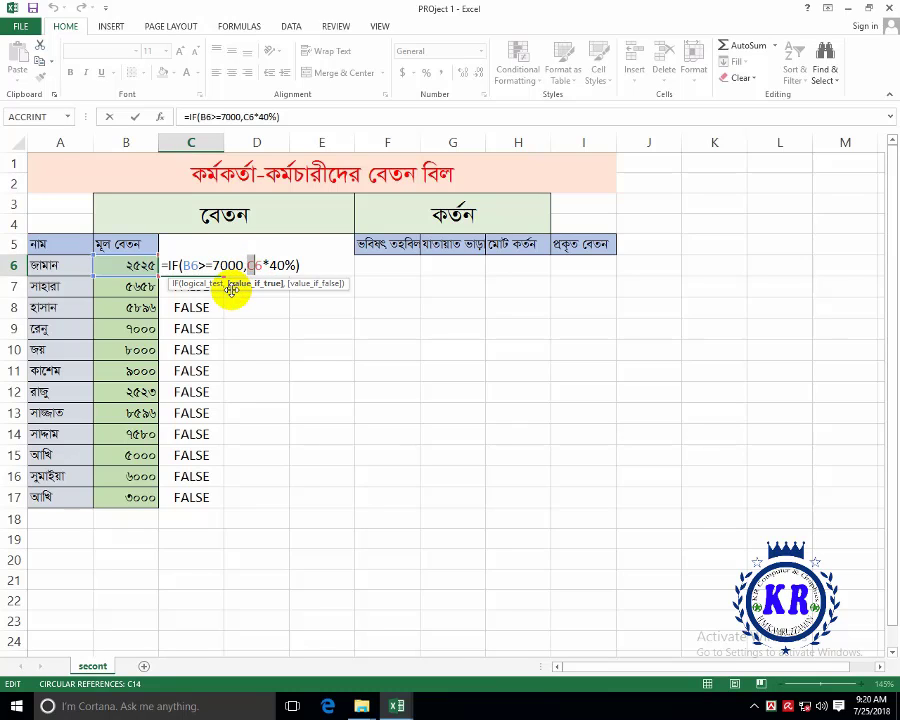
text(b)
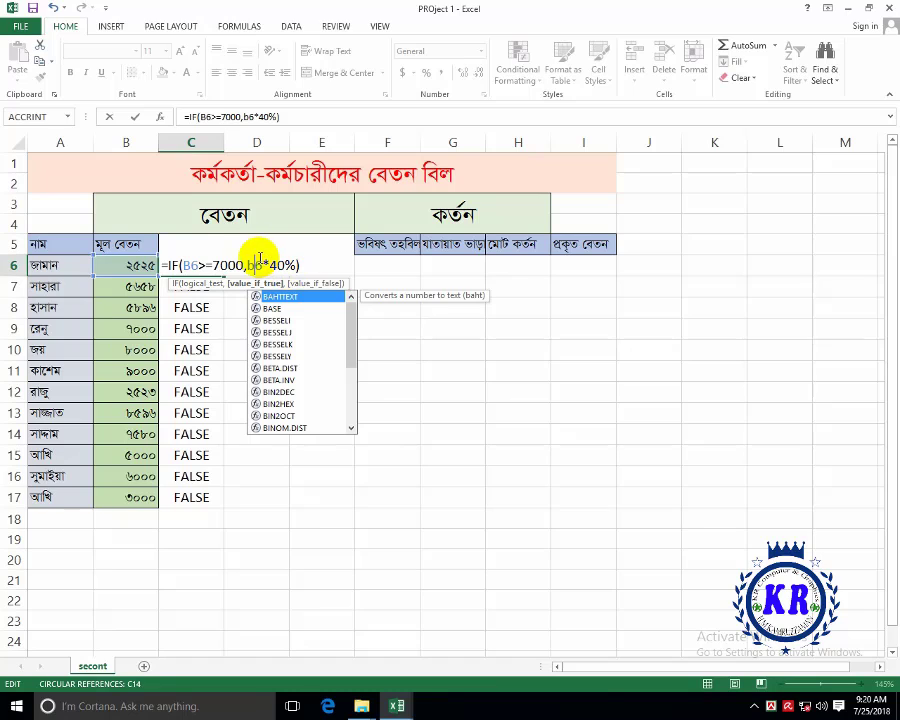
key(Return)
- Undo an accidental move and fill the corrected formula from C6 down to C17
click(196, 266)
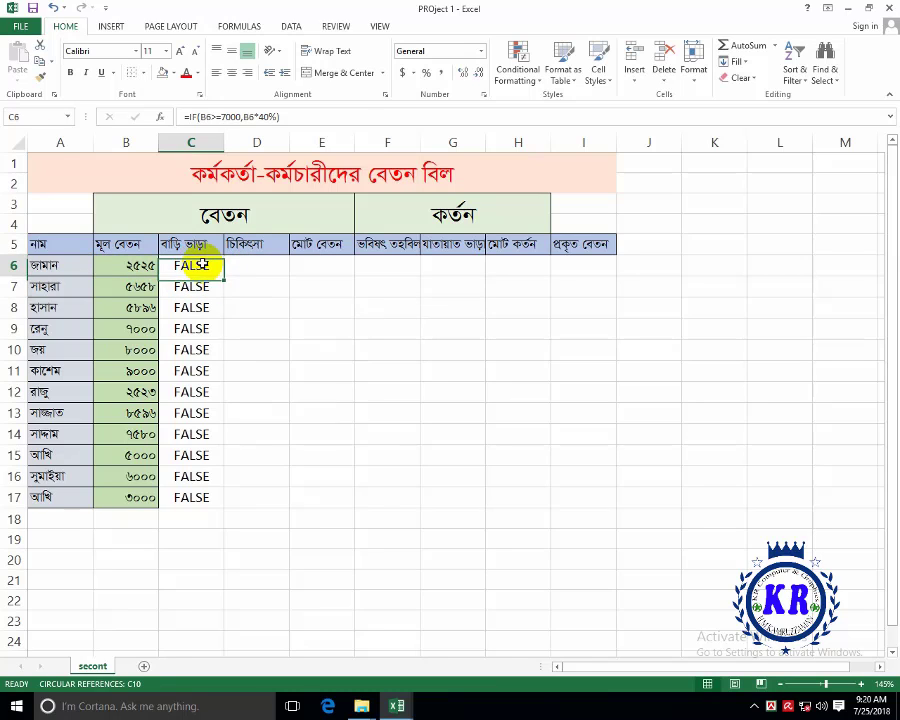
drag(221, 272, 286, 314)
click(215, 270)
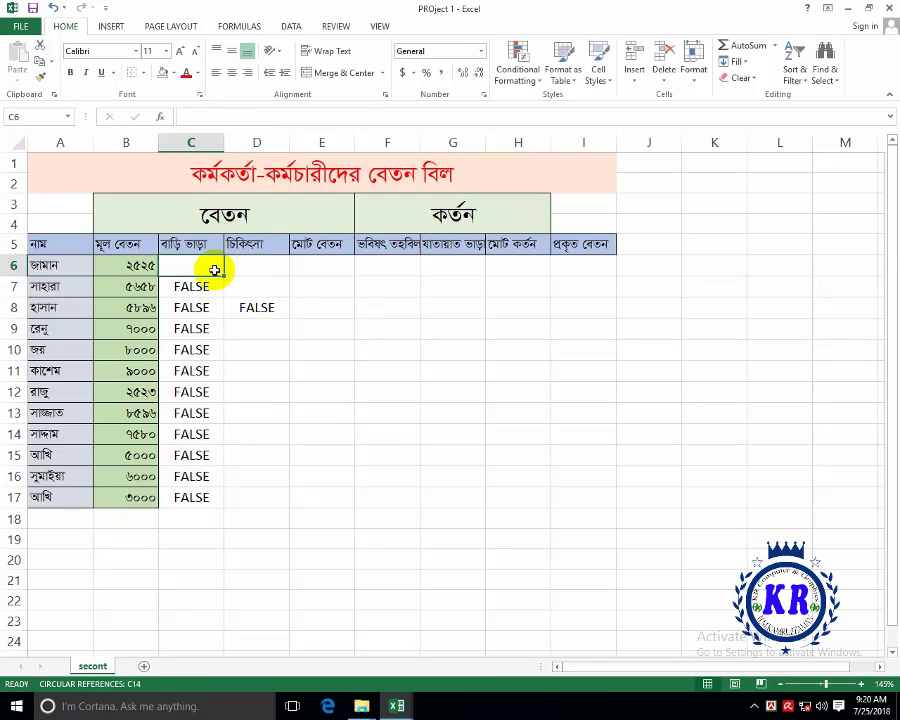
key(ctrl+z)
click(218, 268)
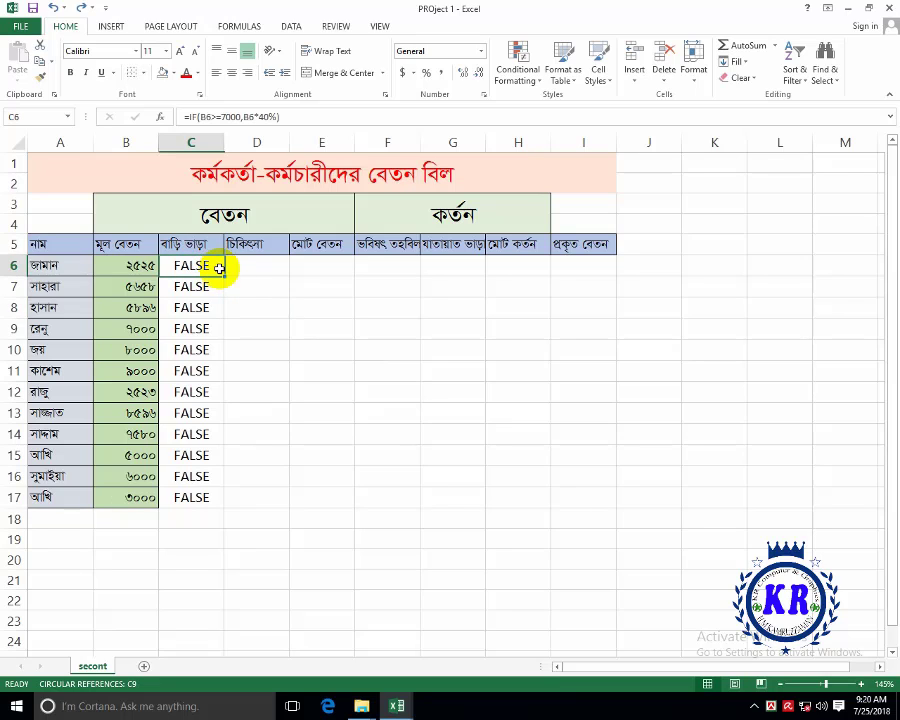
drag(224, 272, 224, 500)
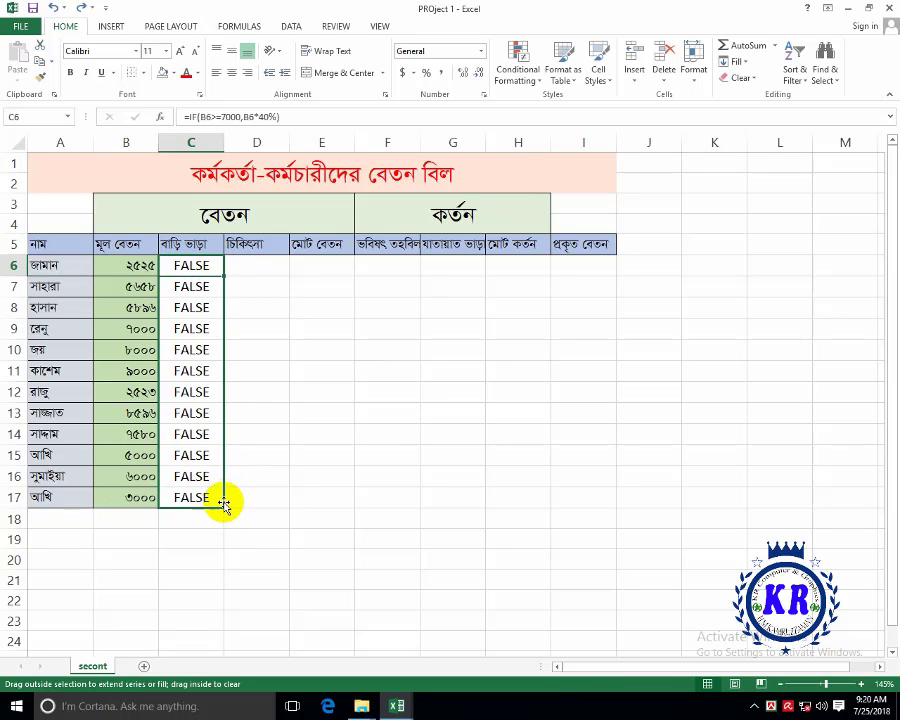
key(Return)
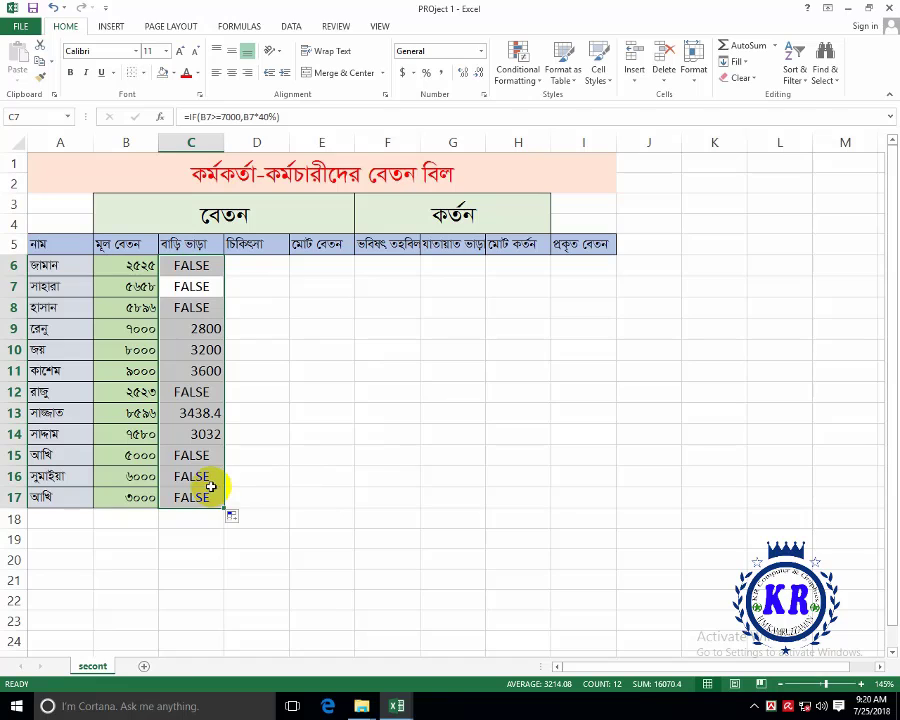
- Compare basic pay in B9–B14 with house rent, then drop C6's closing parenthesis
click(258, 270)
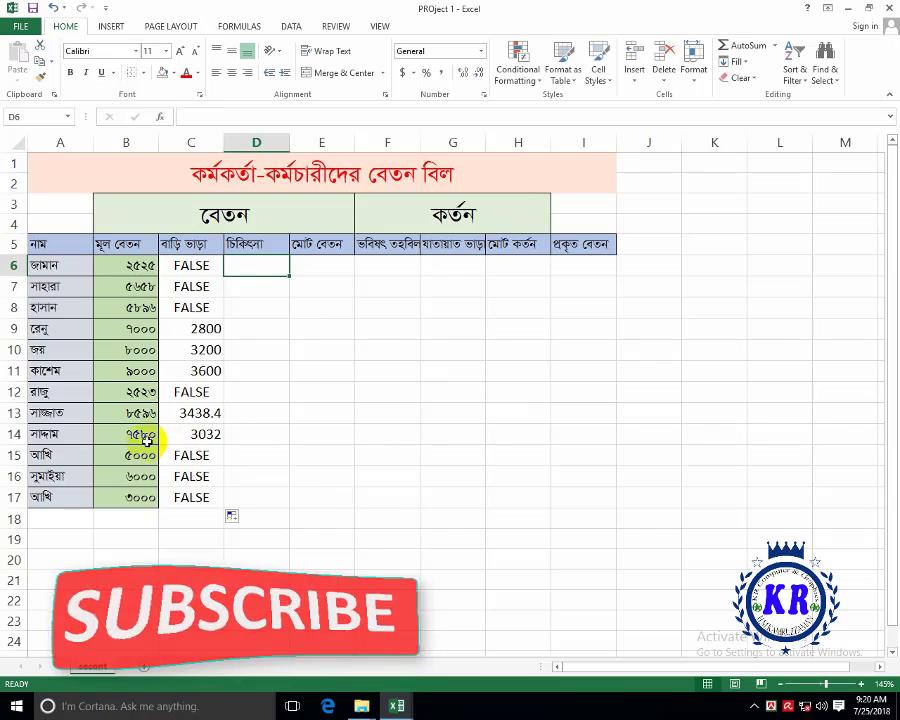
click(138, 436)
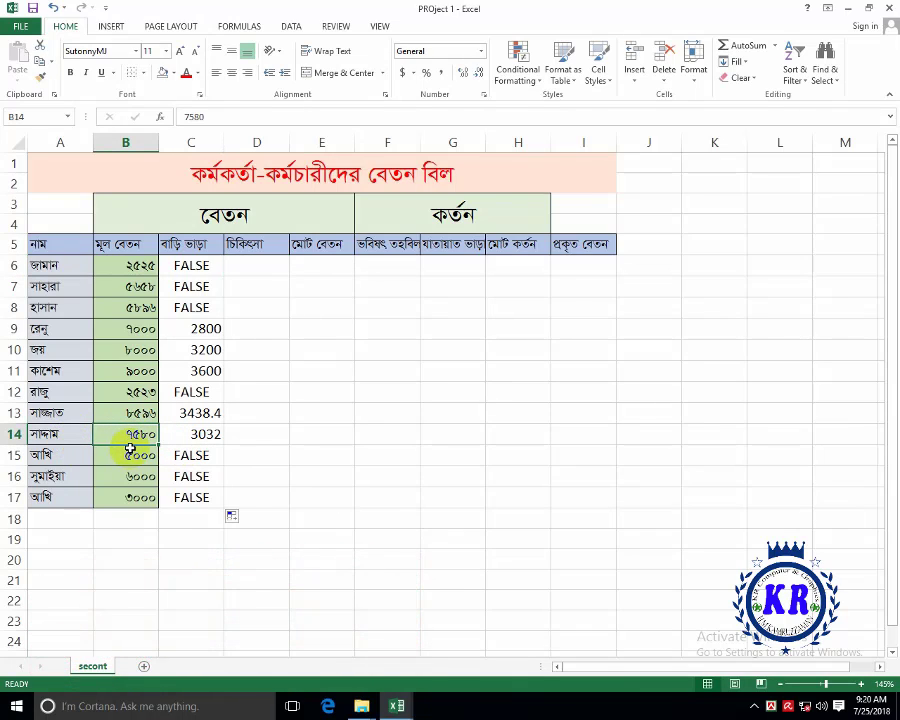
click(196, 436)
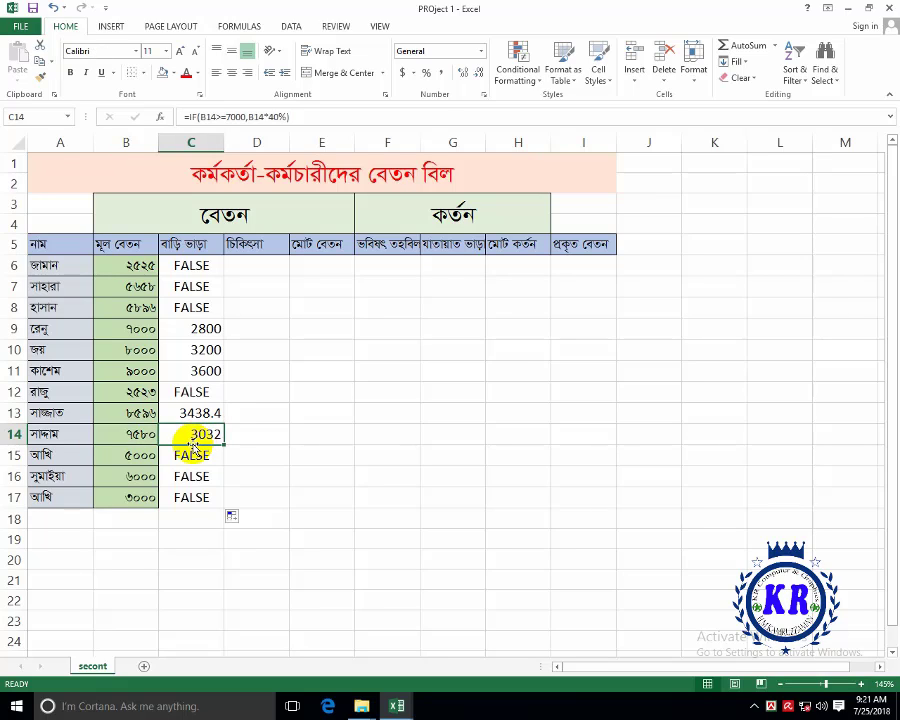
click(140, 411)
click(137, 347)
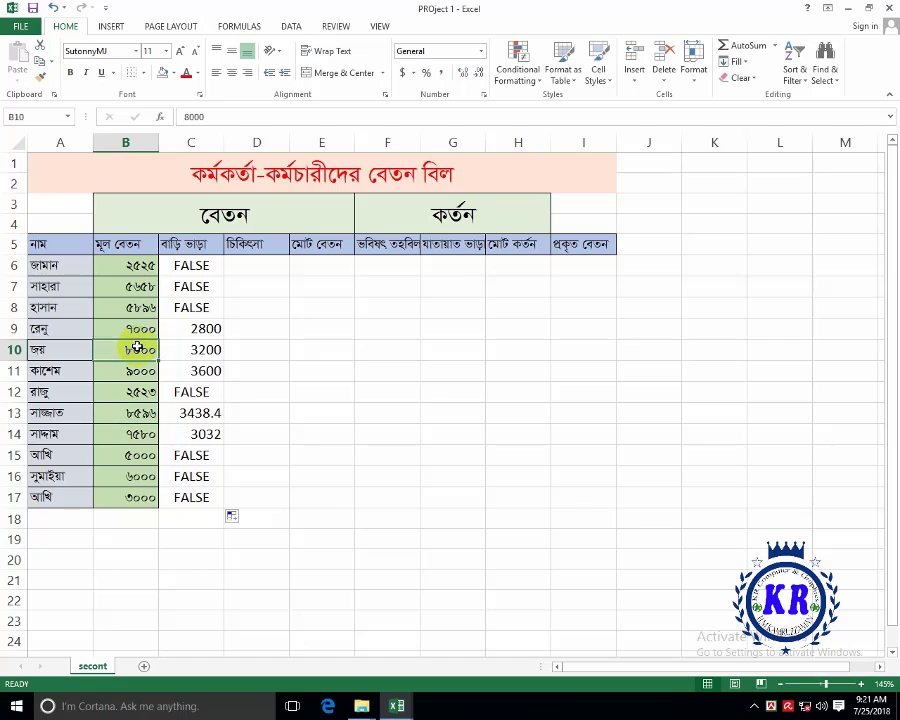
click(137, 331)
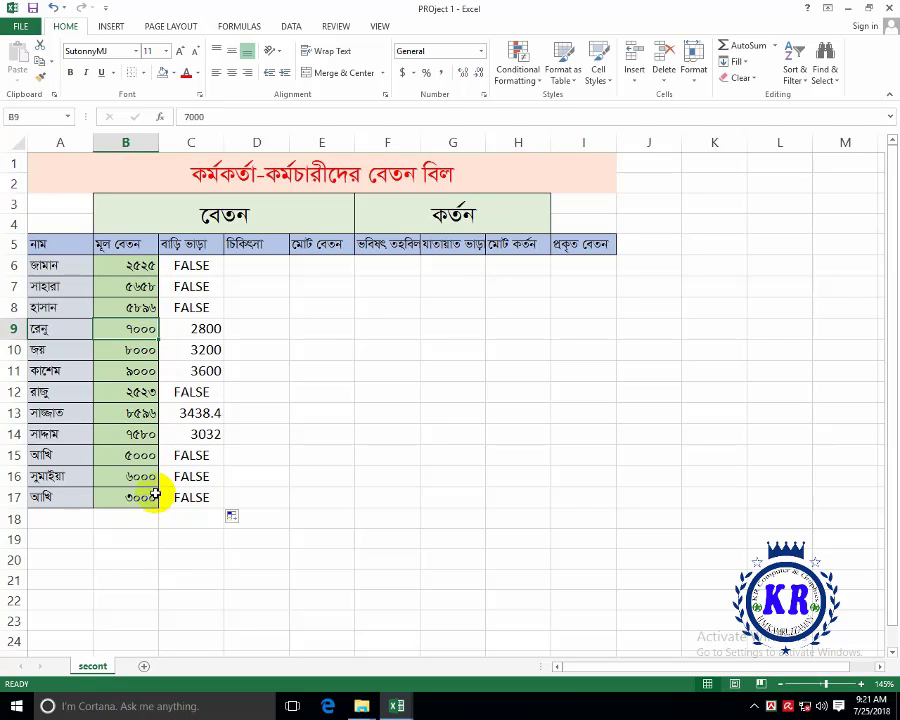
double_click(214, 266)
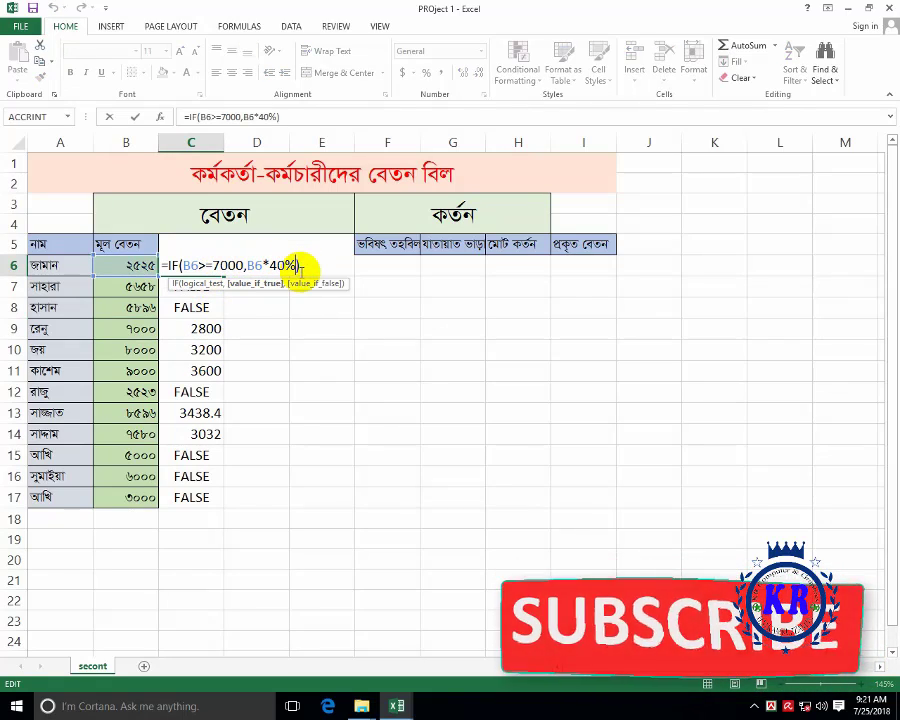
key(BackSpace)
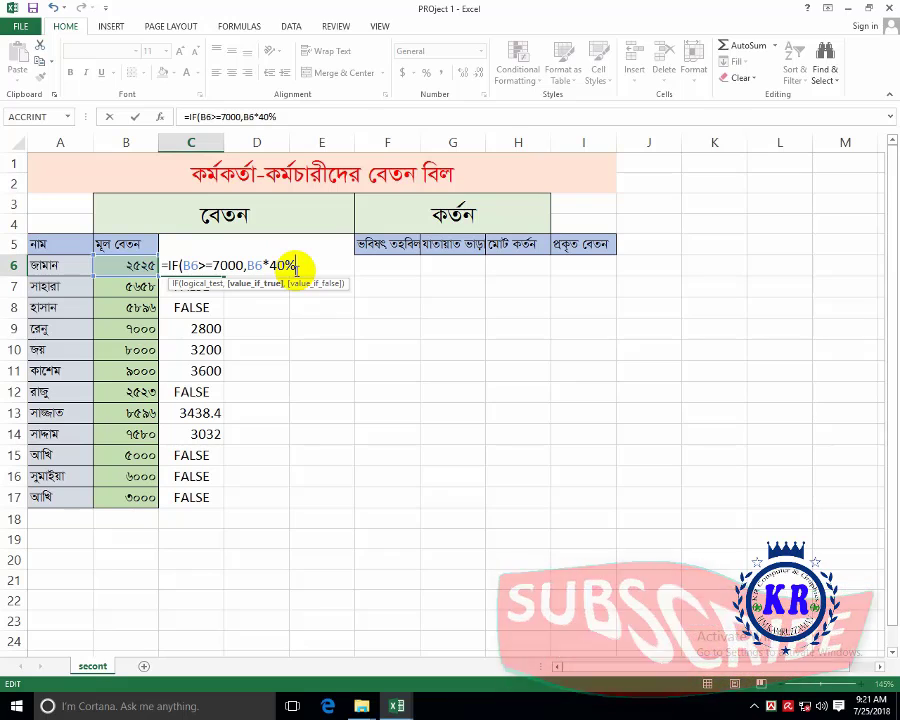
- Append a comma and a second IF clause after 40% in C6's formula
key(shift+Left)
key(shift+Left)
key(shift+Left)
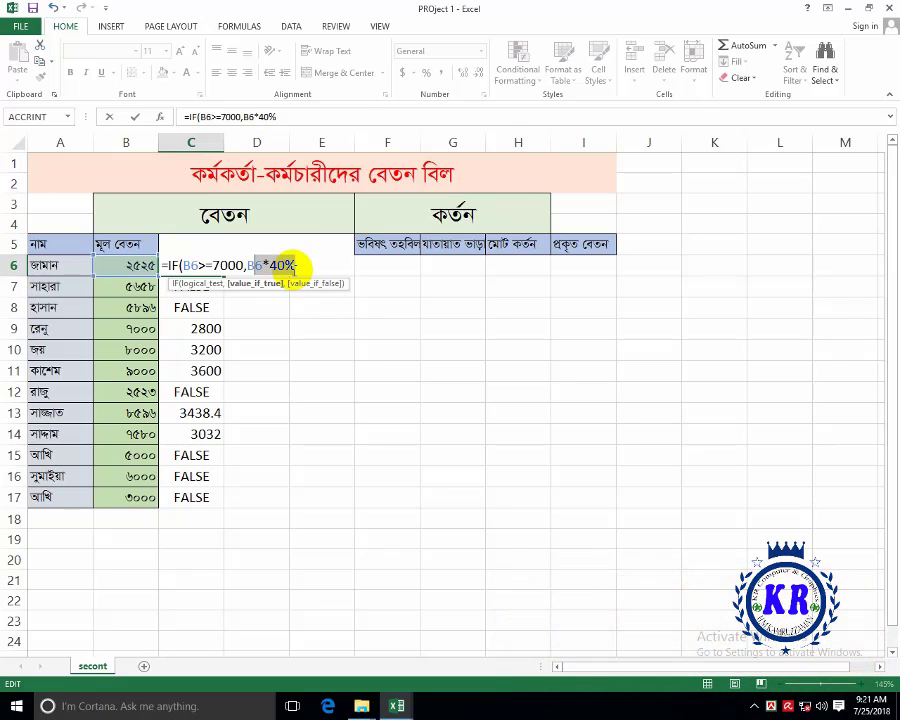
key(shift+Left)
key(shift+Left)
key(shift+Left)
key(shift+Left)
key(shift+Left)
key(shift+Left)
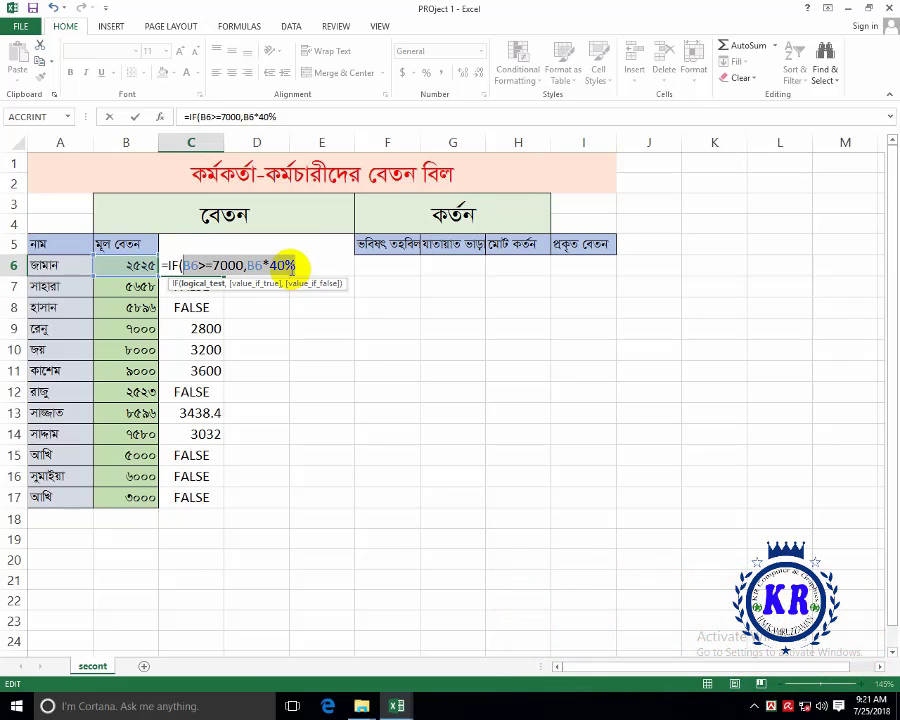
key(shift+Left)
key(shift+Left)
key(shift+Left)
key(ctrl+c)
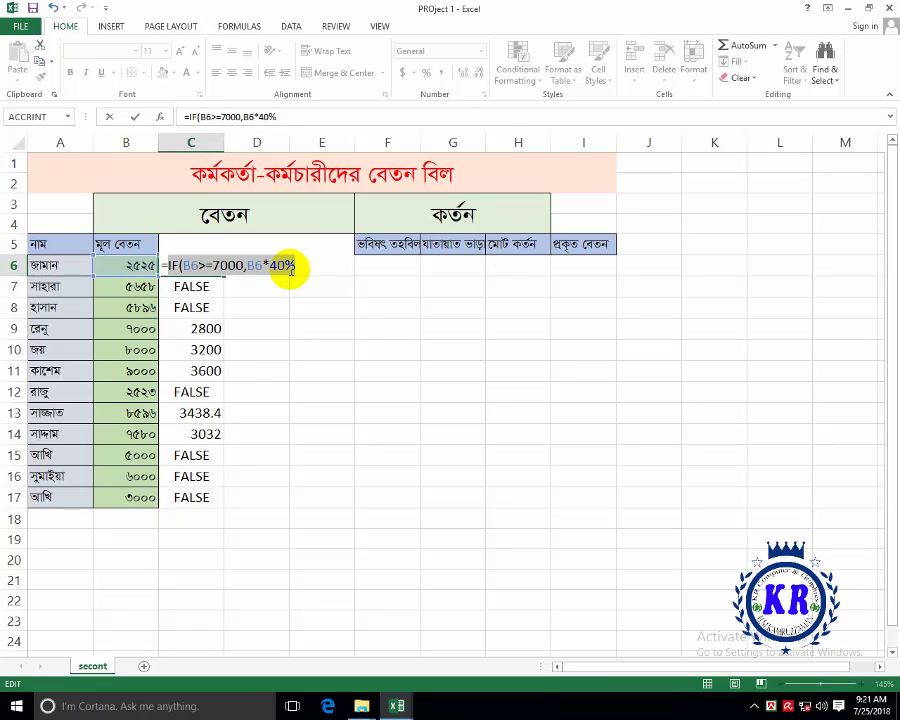
key(Left)
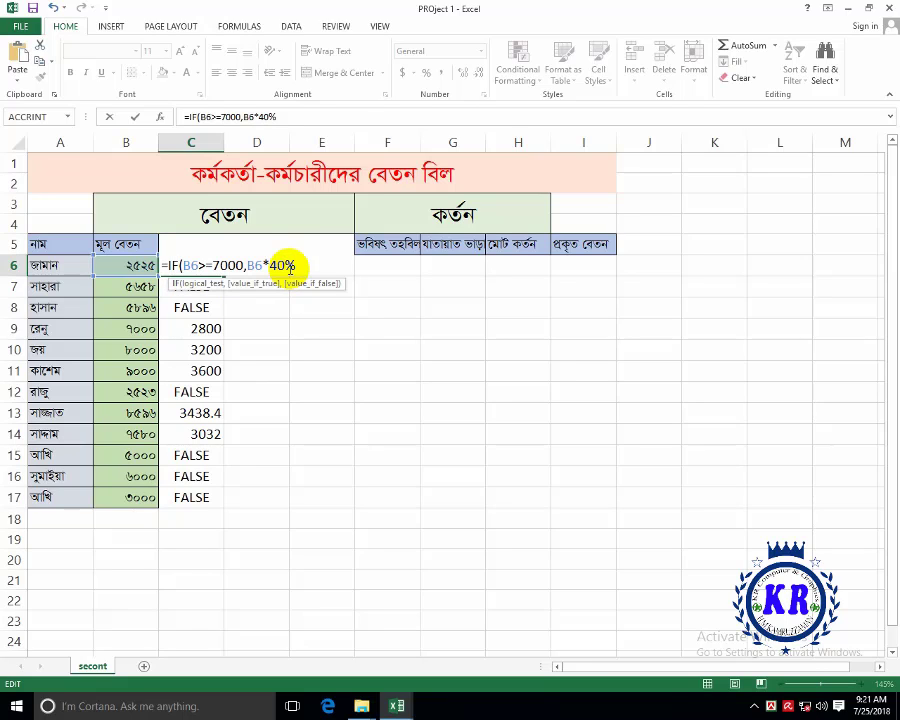
click(282, 266)
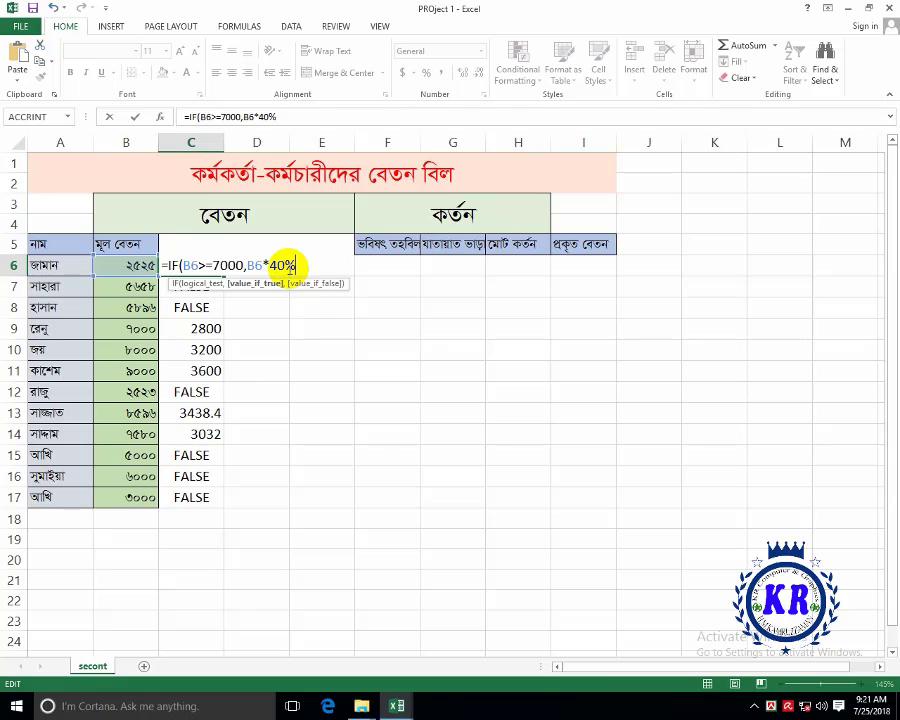
text(,)
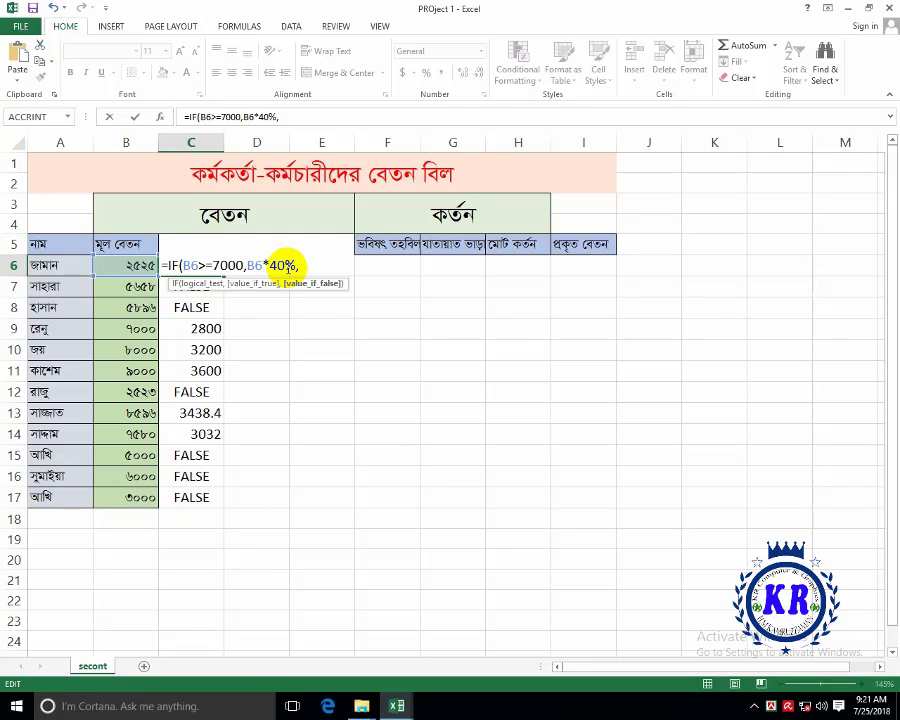
key(ctrl+v)
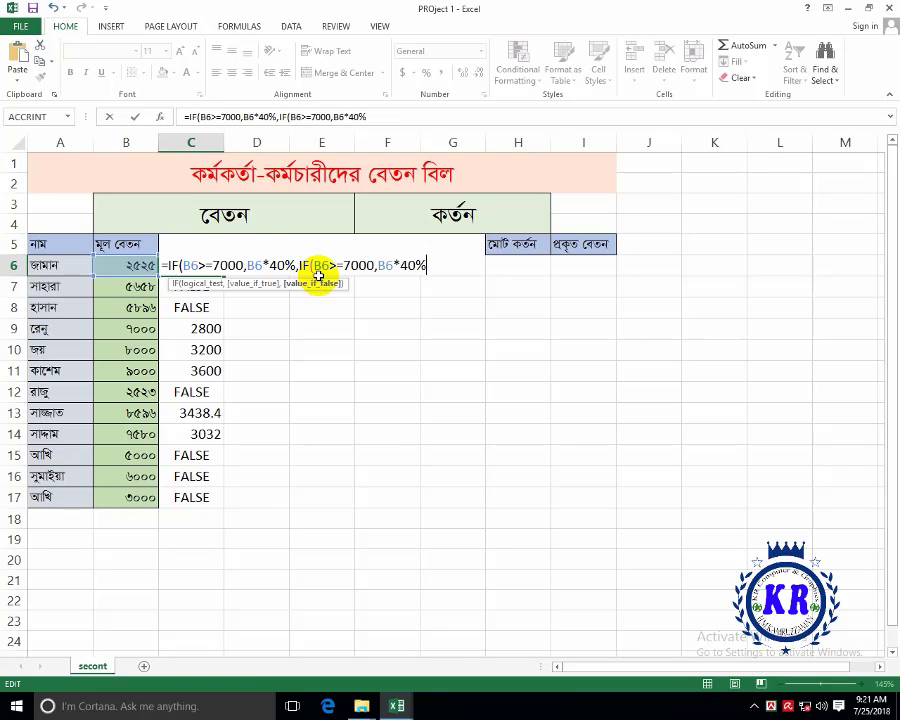
- Set the second tier to B6>=5500 with 50%, and paste a third IF clause
click(346, 265)
text(6)
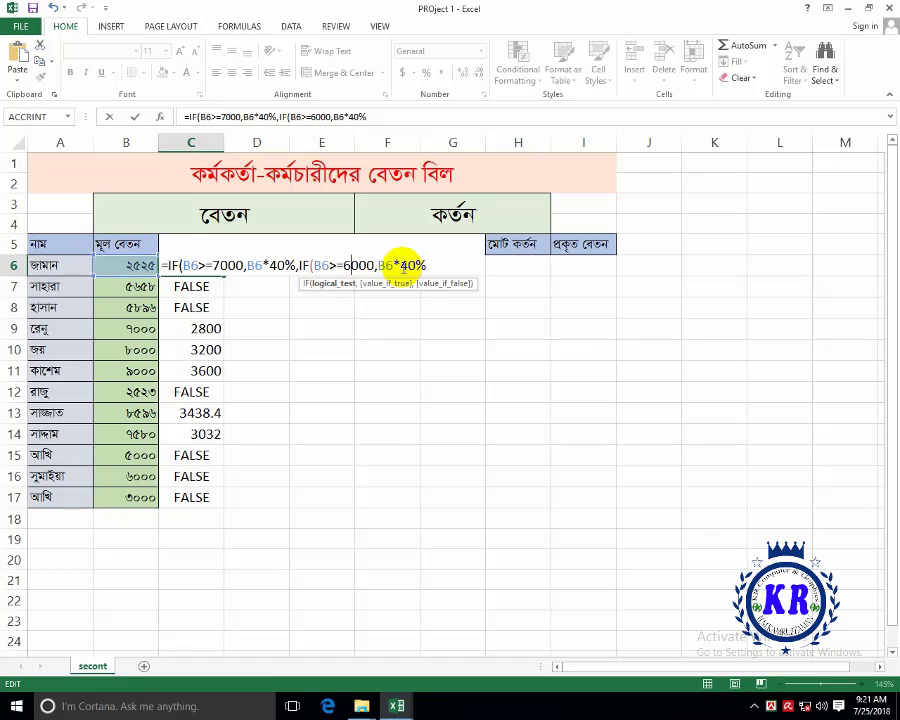
drag(345, 265, 358, 265)
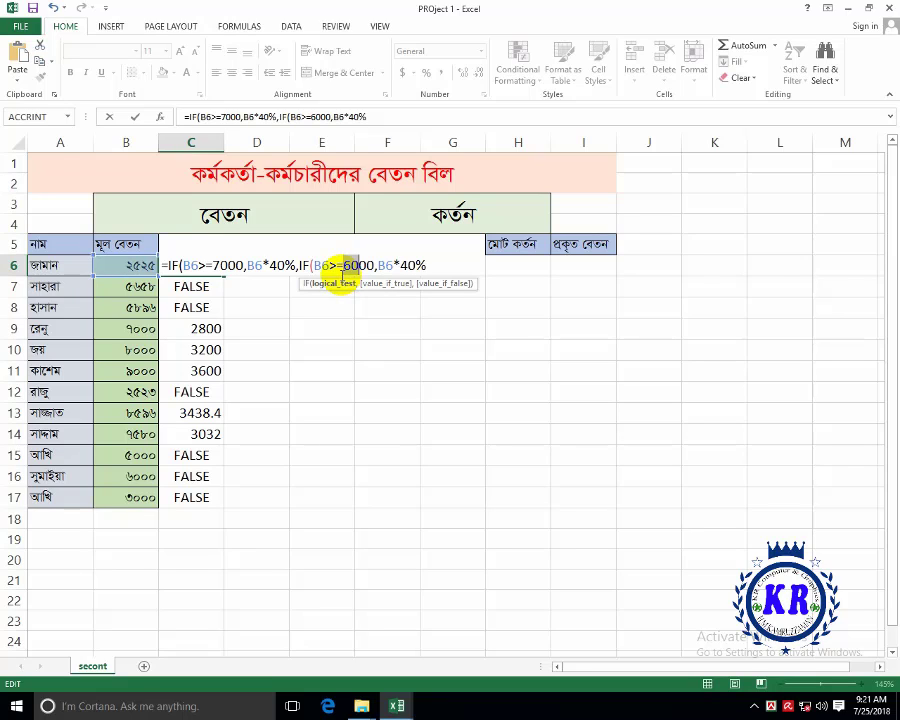
text(55)
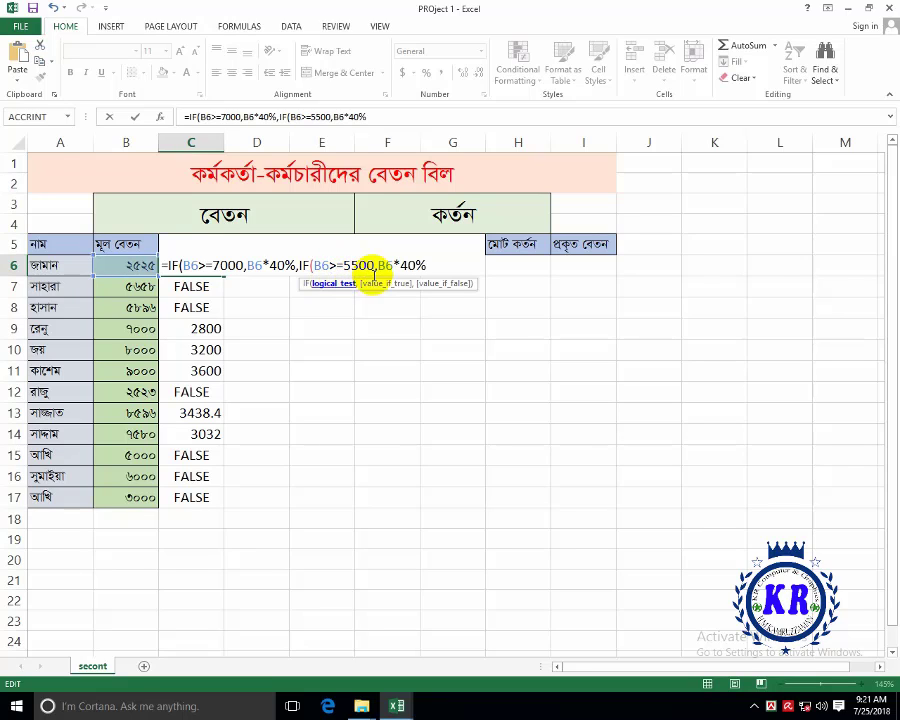
drag(400, 266, 411, 265)
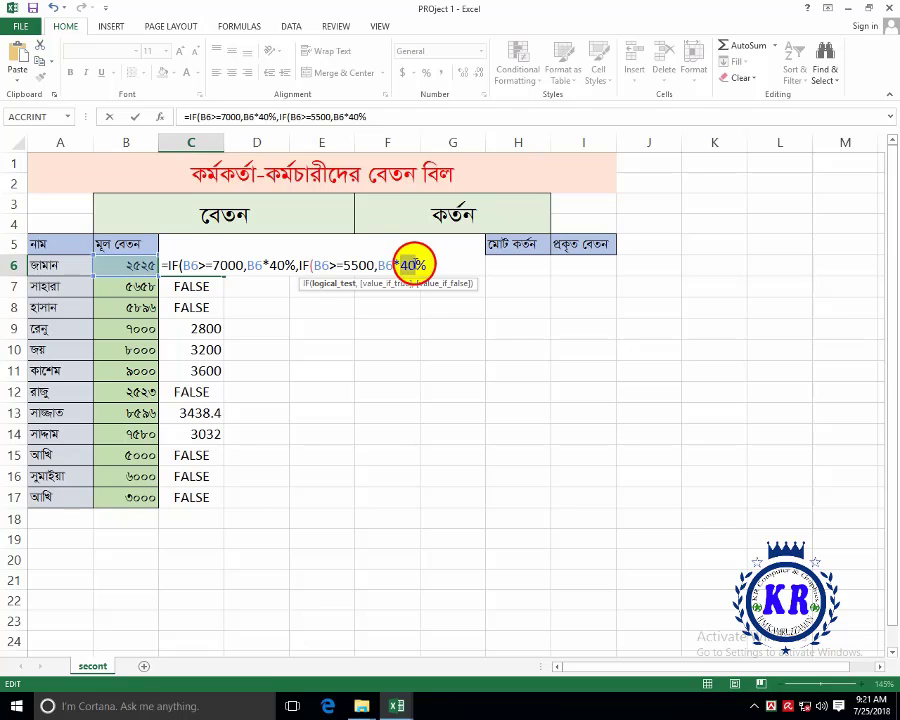
text(50)
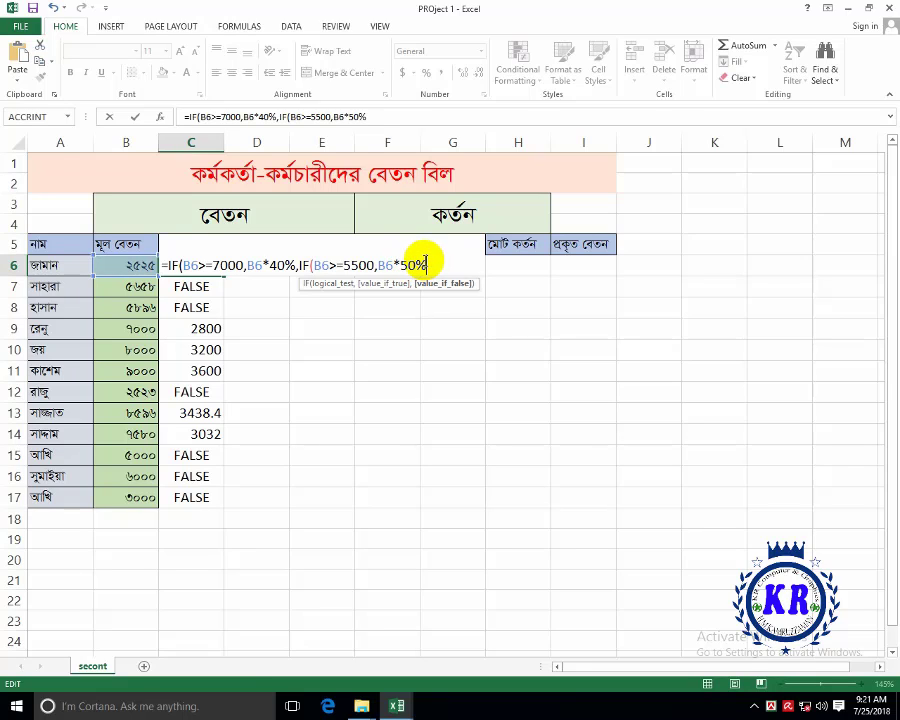
text(,IF(B6>=7000,B6*40%)
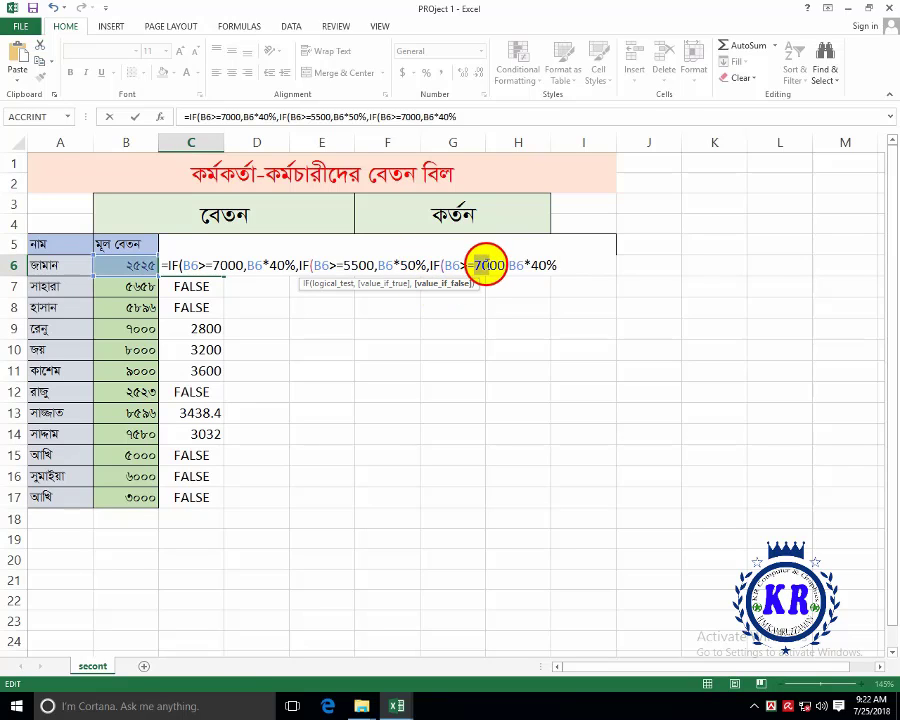
- Set the third tier to B6>=3500 with 60%, and append a fourth IF clause
drag(475, 265, 489, 265)
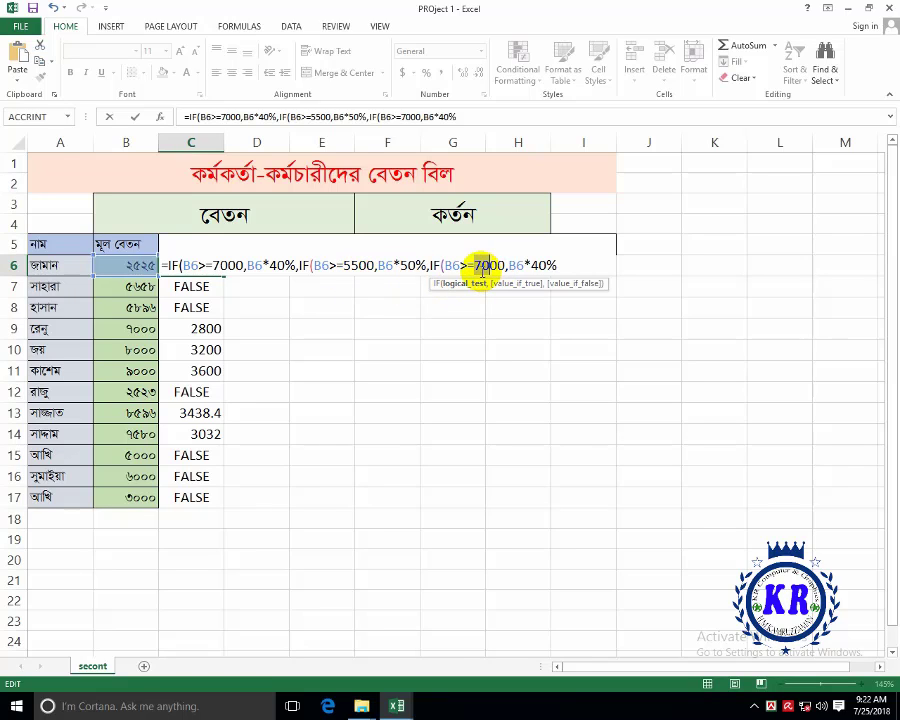
text(35)
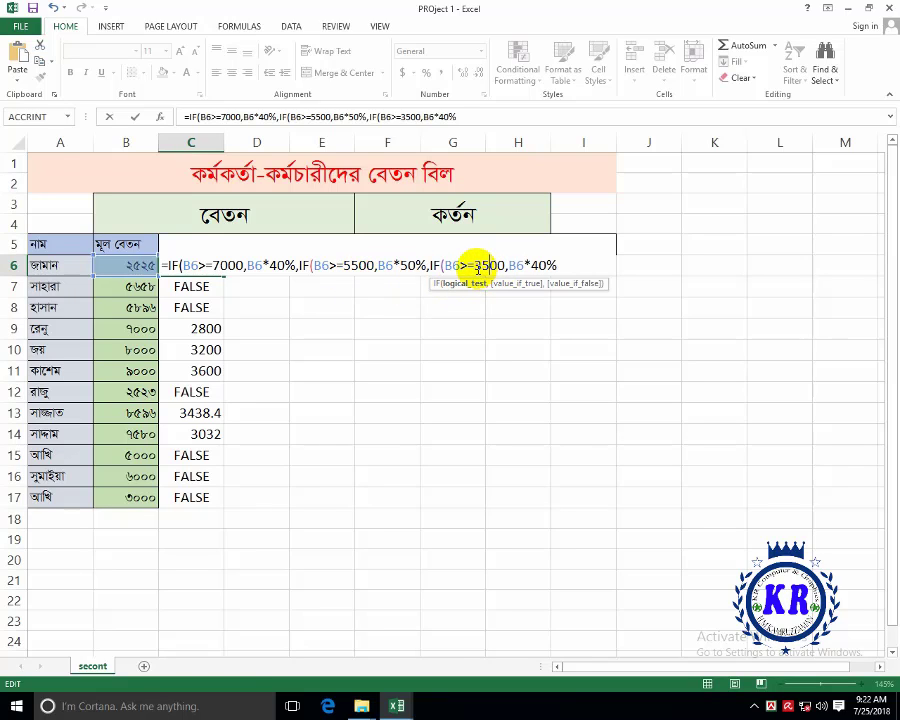
drag(532, 265, 547, 265)
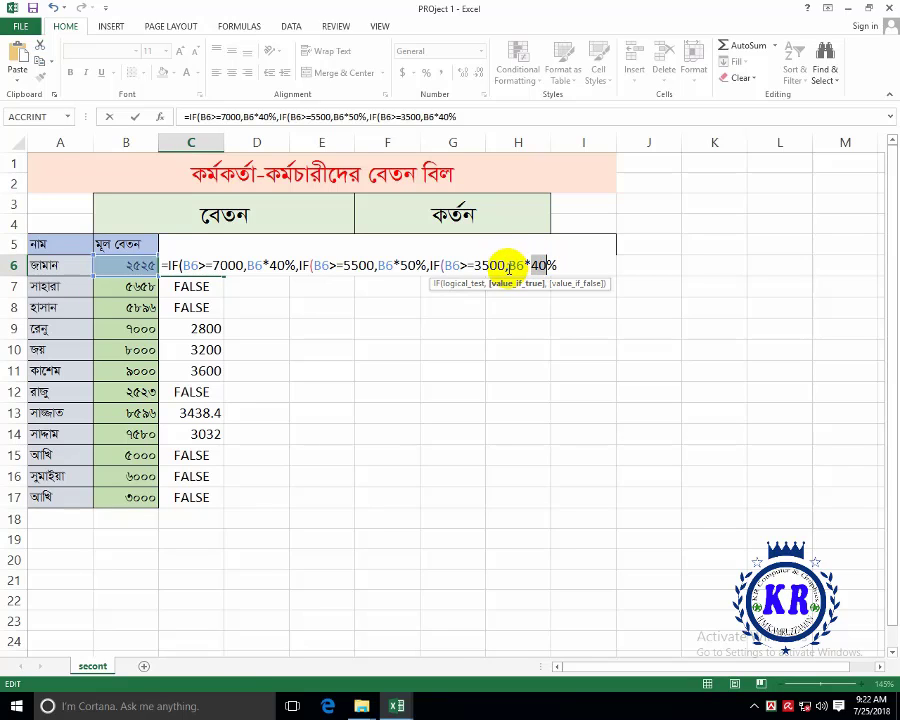
text(60)
click(558, 262)
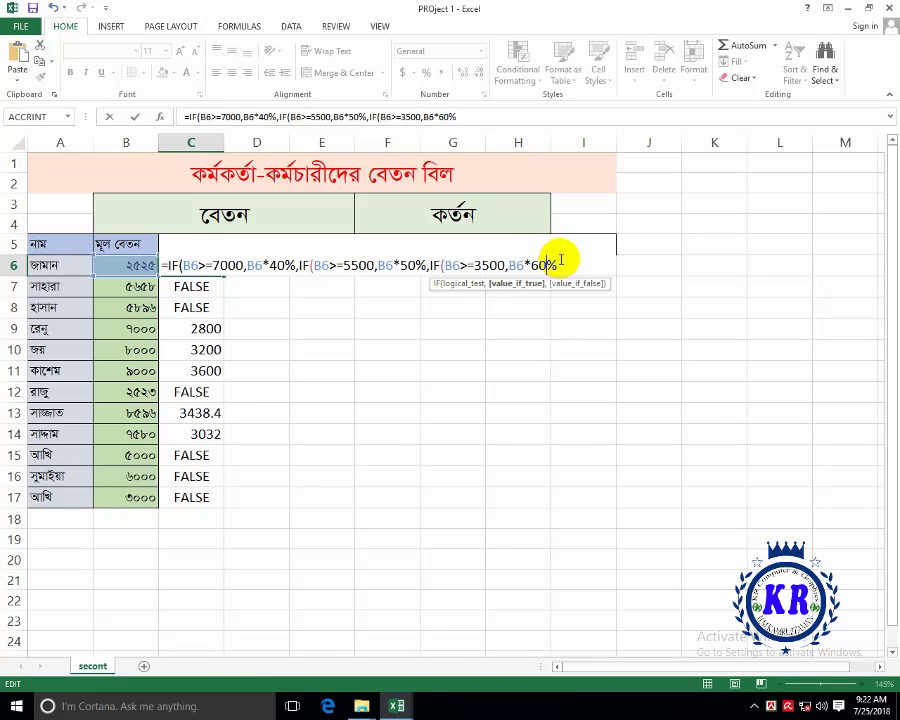
text(,)
key(ctrl+v)
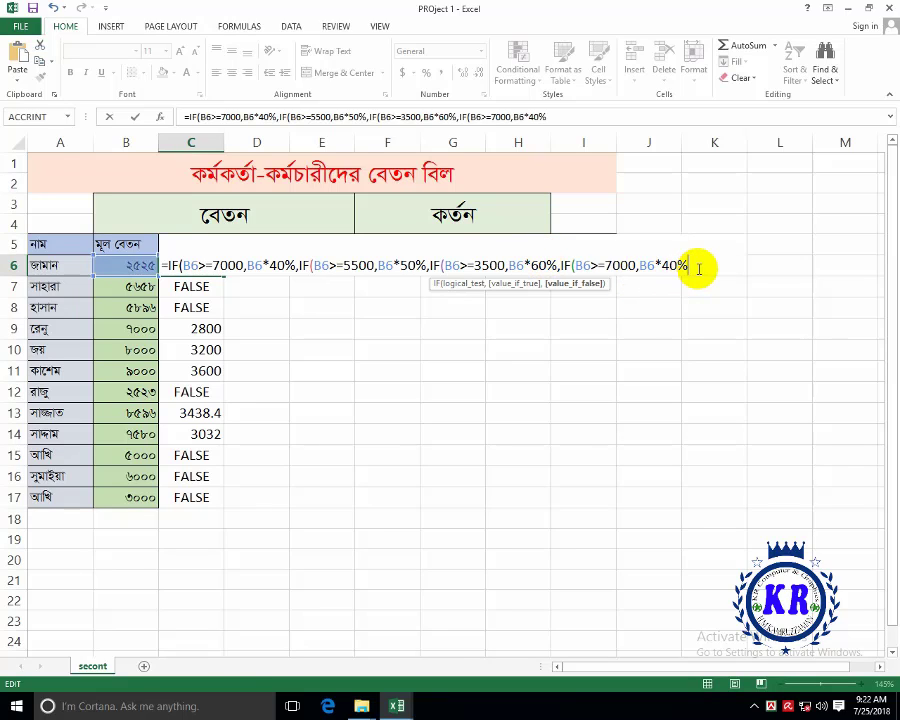
- Set the fourth tier to B6>=2000 with 65%, close with ))), and commit
click(606, 265)
text(2)
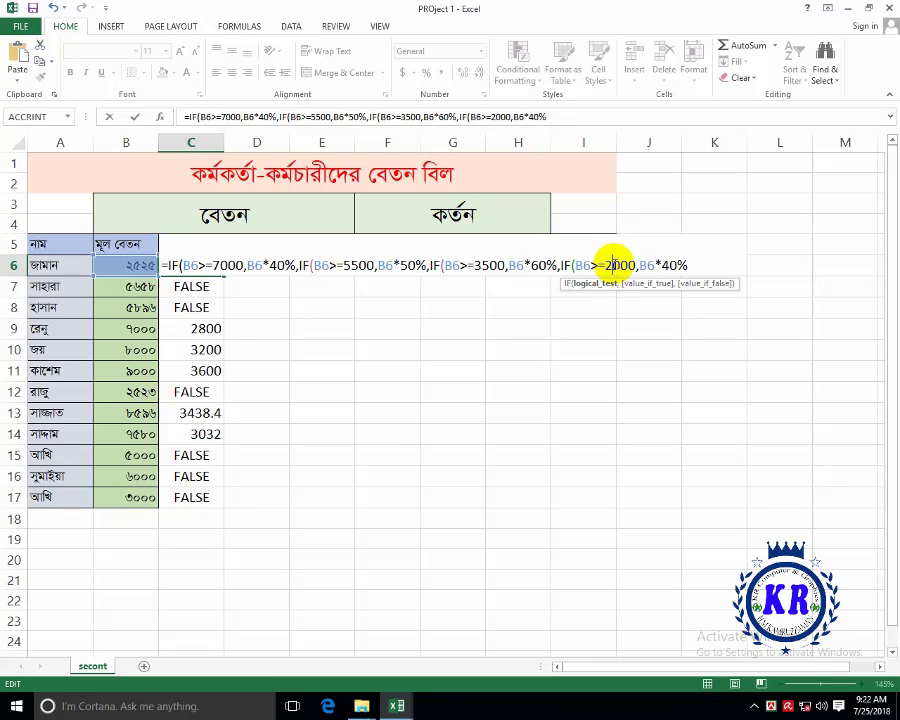
double_click(672, 264)
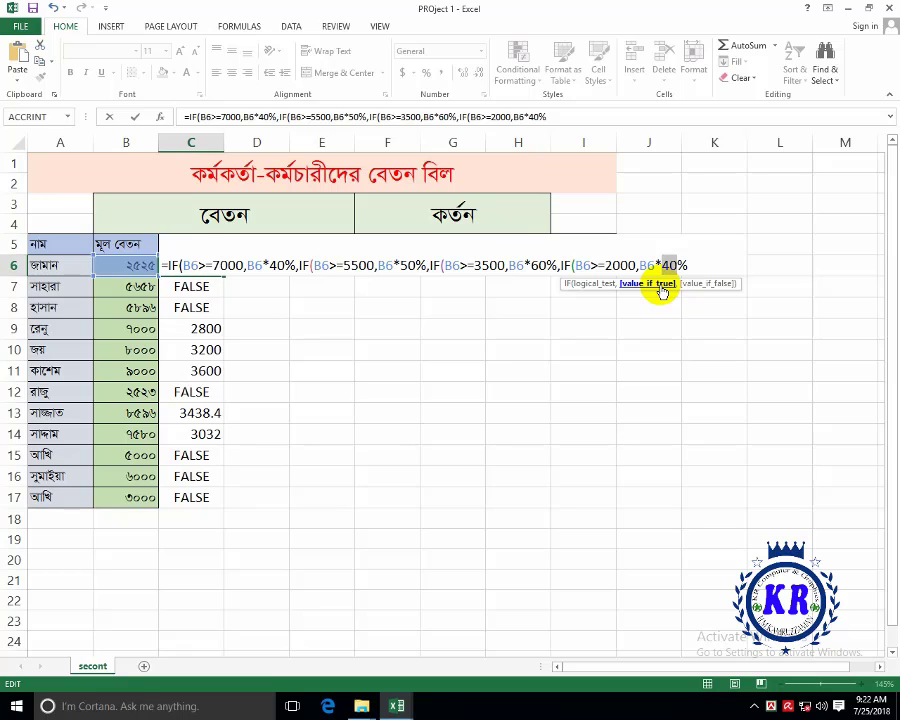
text(65)
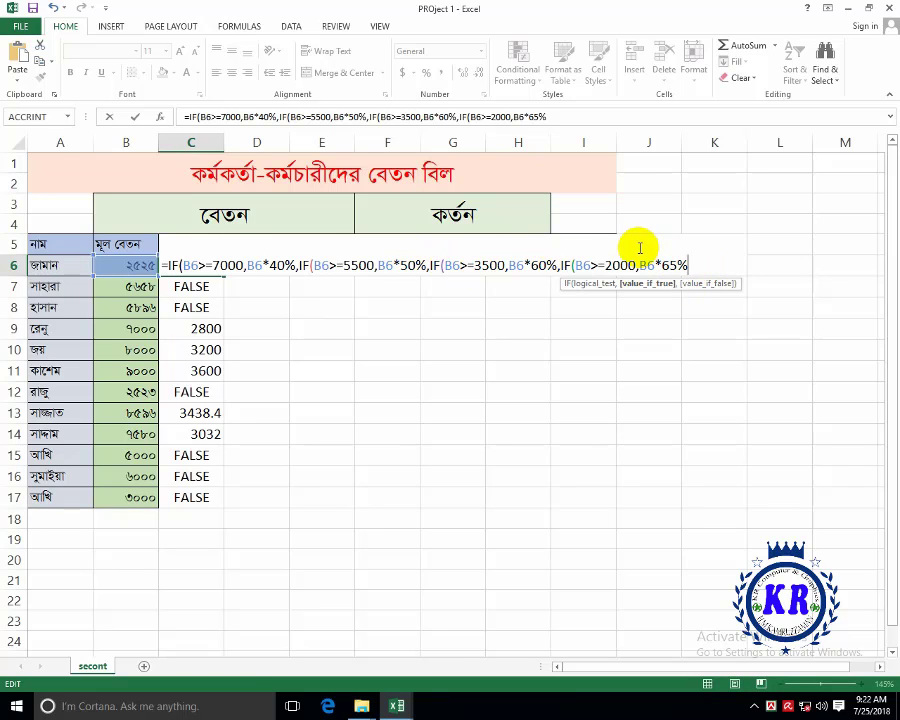
text())))
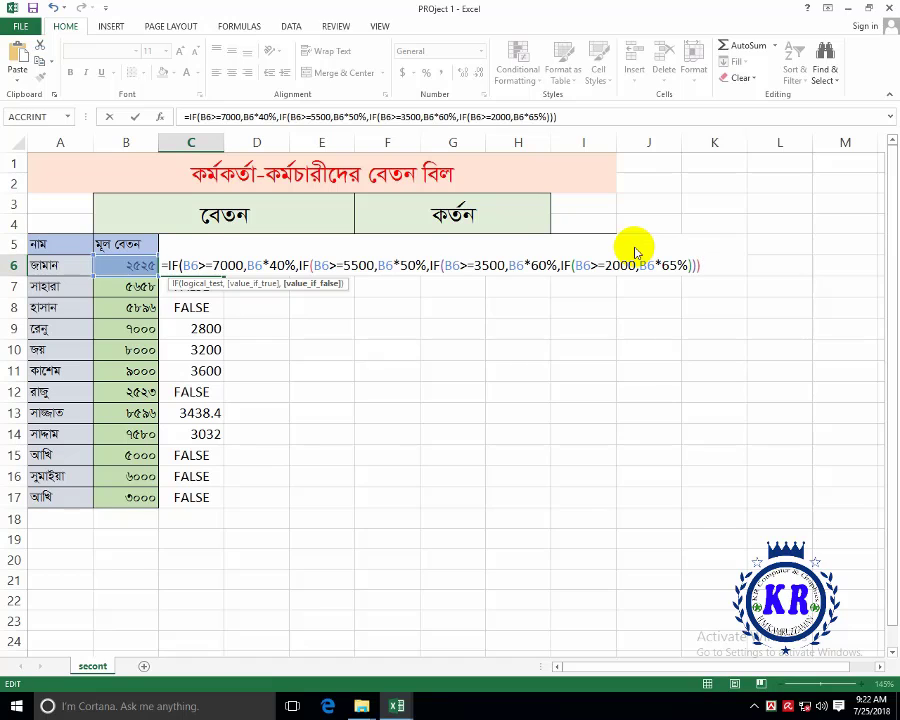
key(Return)
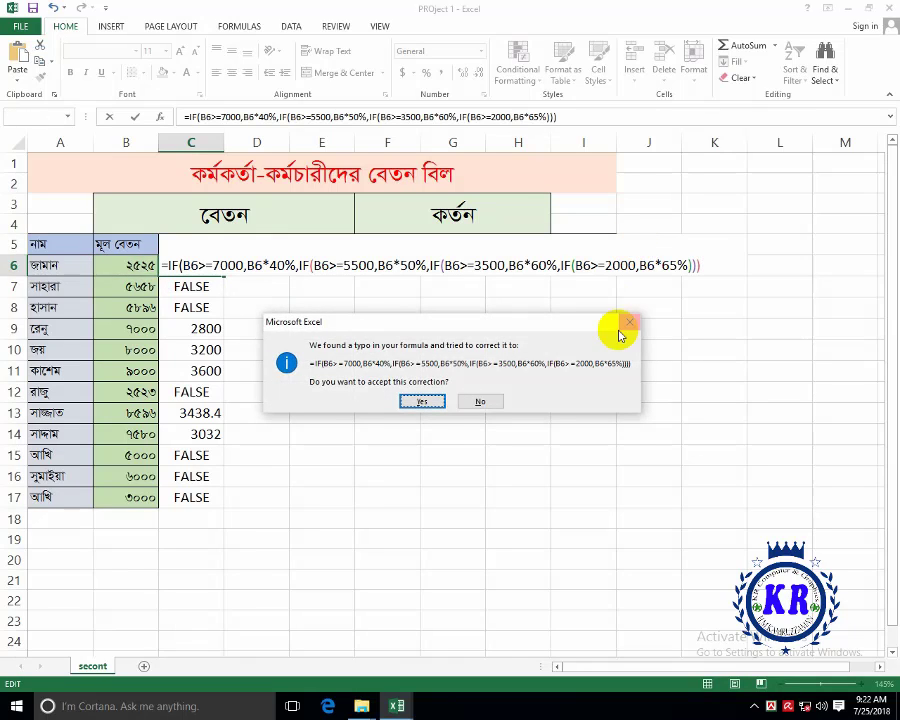
- Accept the suggested formula correction and fill C6's house-rent formula down to C17
click(428, 400)
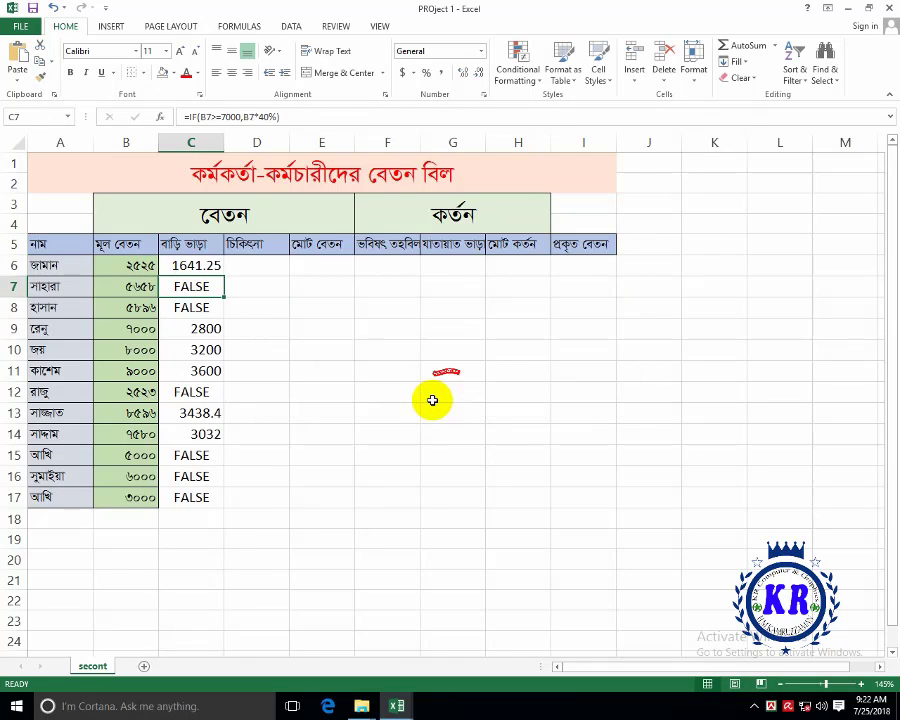
click(198, 265)
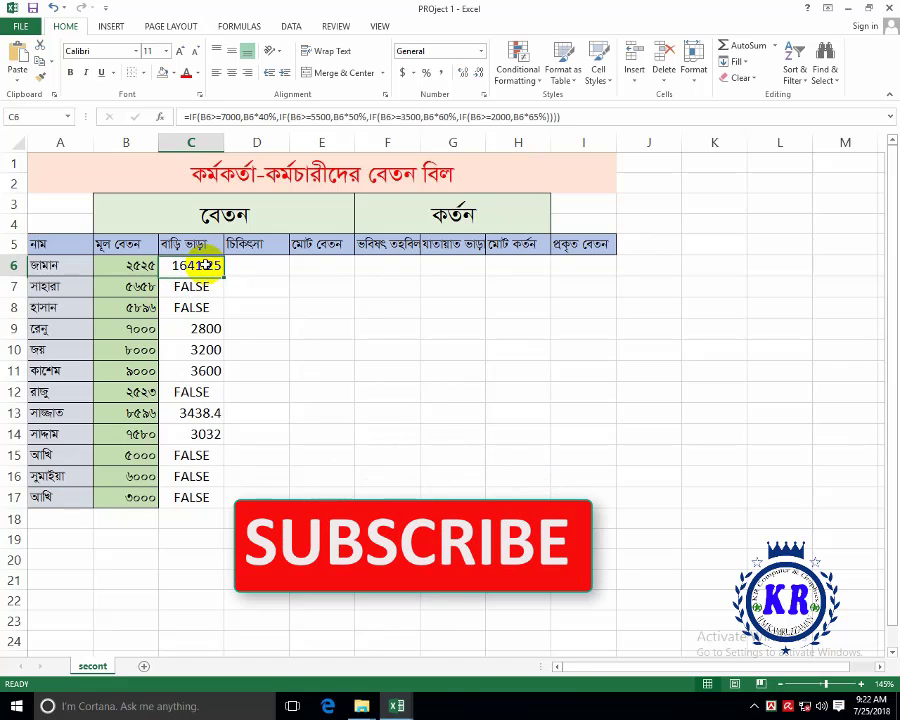
drag(222, 272, 204, 510)
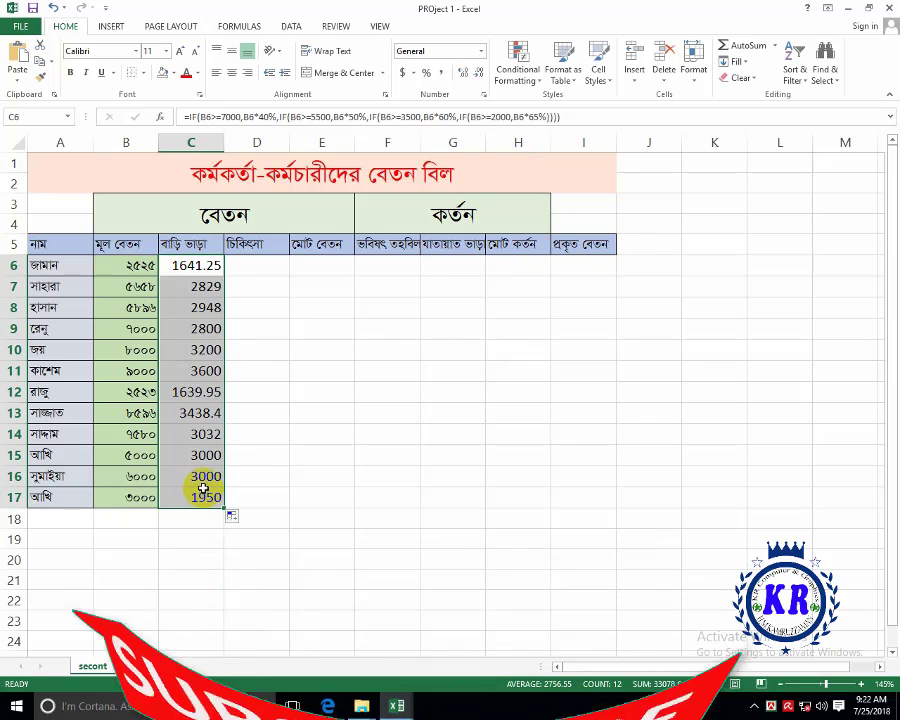
key(Return)
click(264, 267)
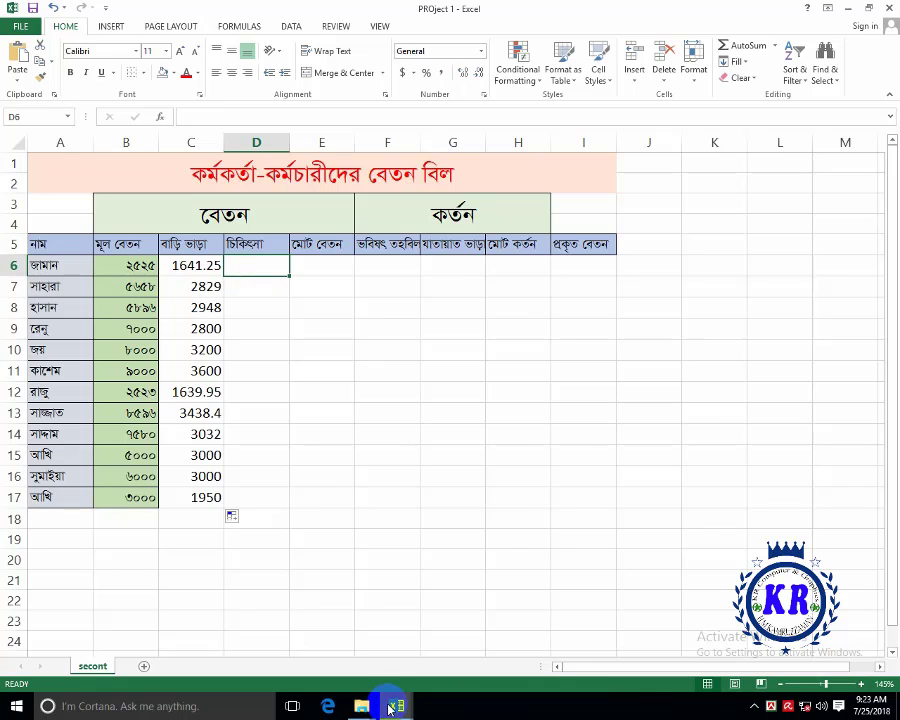
mouse_move(395, 704)
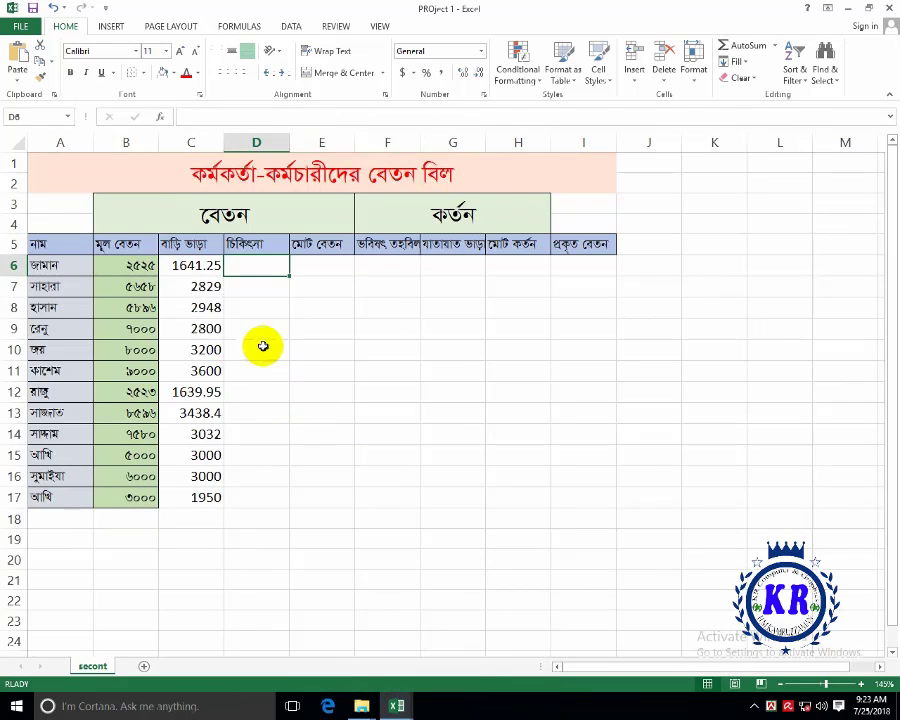
click(254, 272)
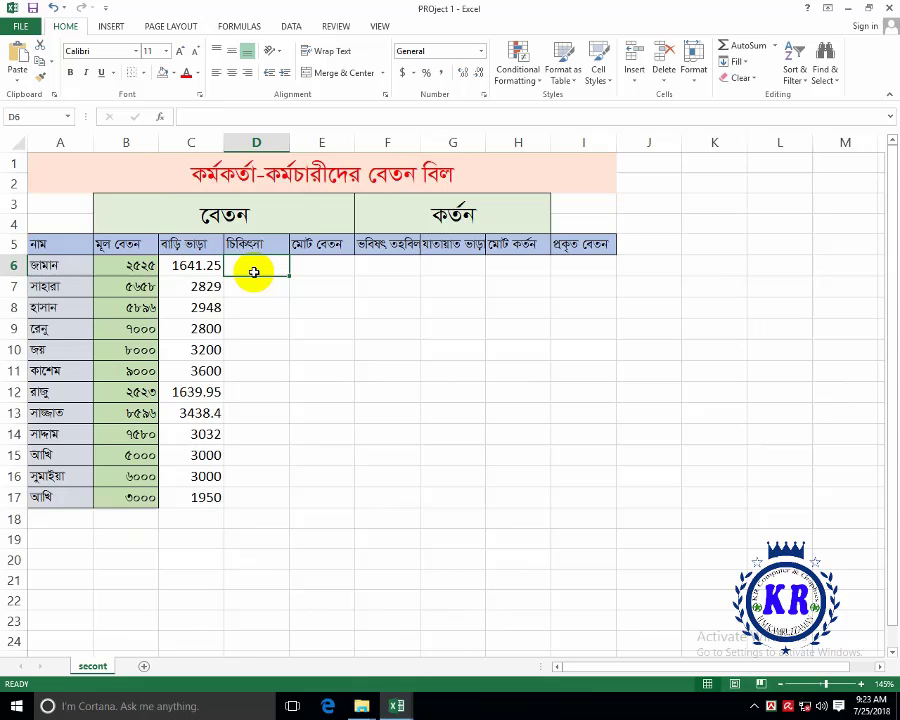
click(200, 264)
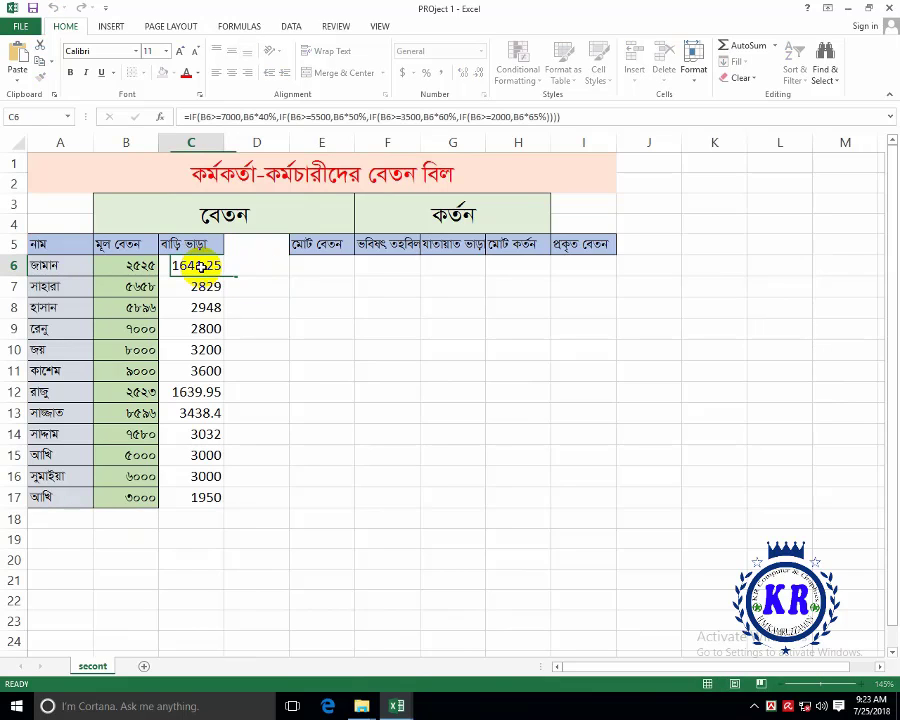
double_click(200, 265)
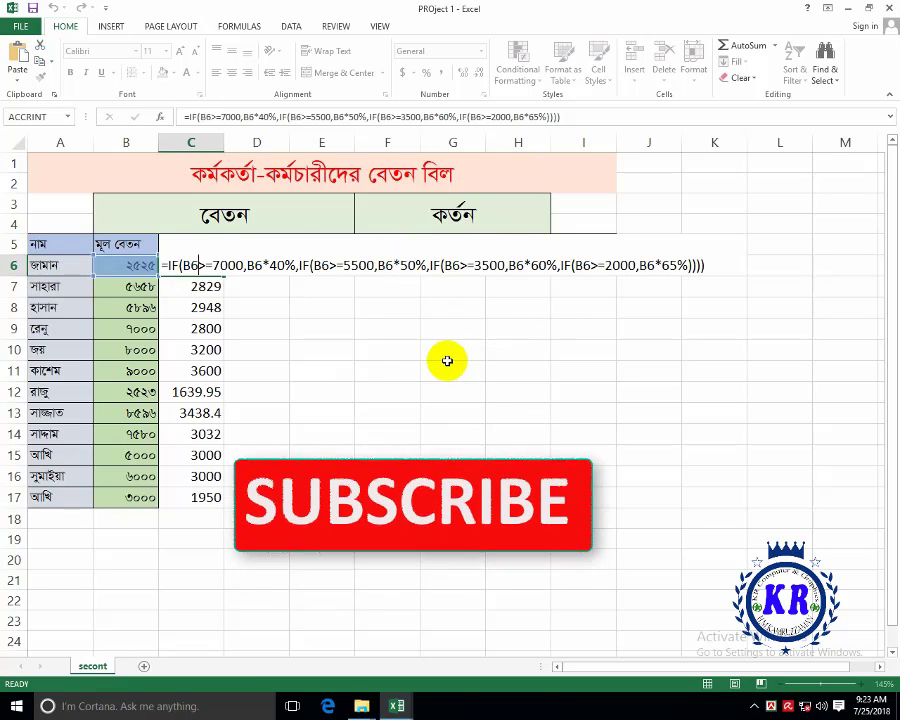
key(Return)
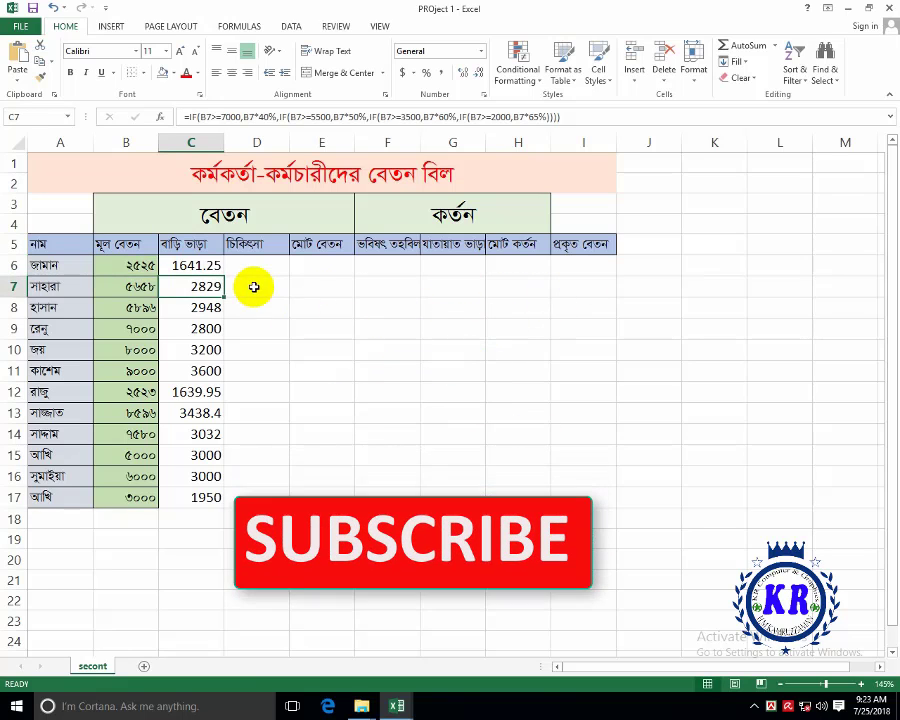
click(252, 269)
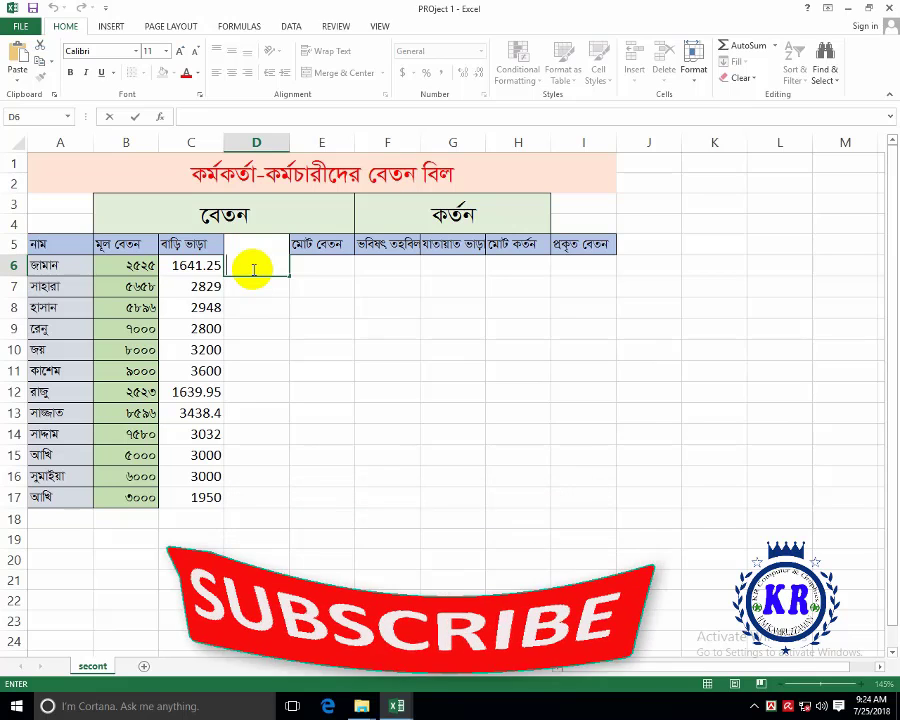
- Build D6's nested IF tiers: basic ≥7000 gives 100, ≥5500 gives 150, ≥3500 gives 200
text(=If)
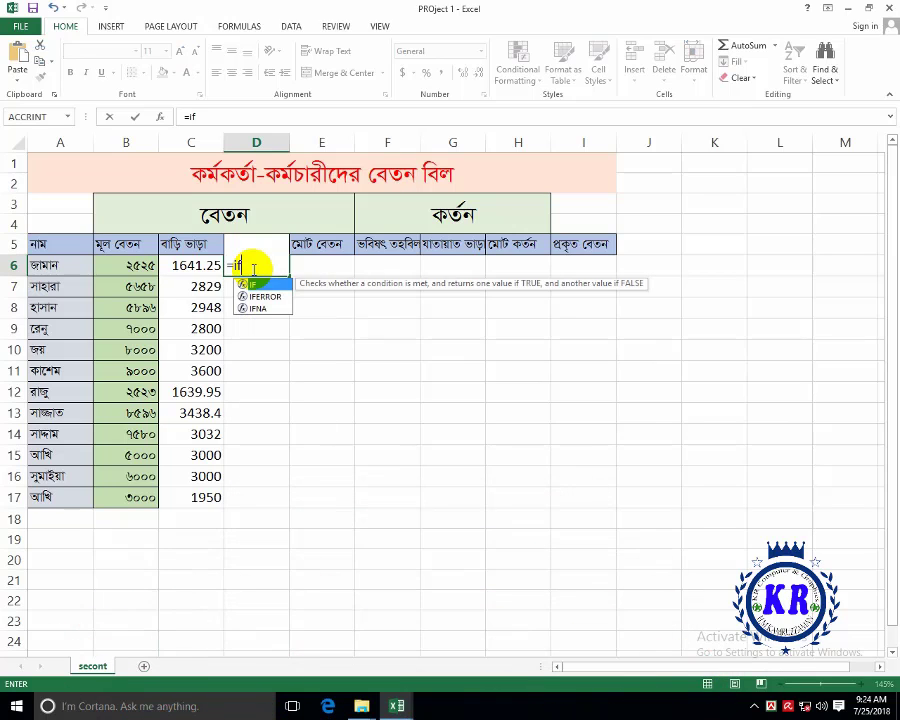
text(()
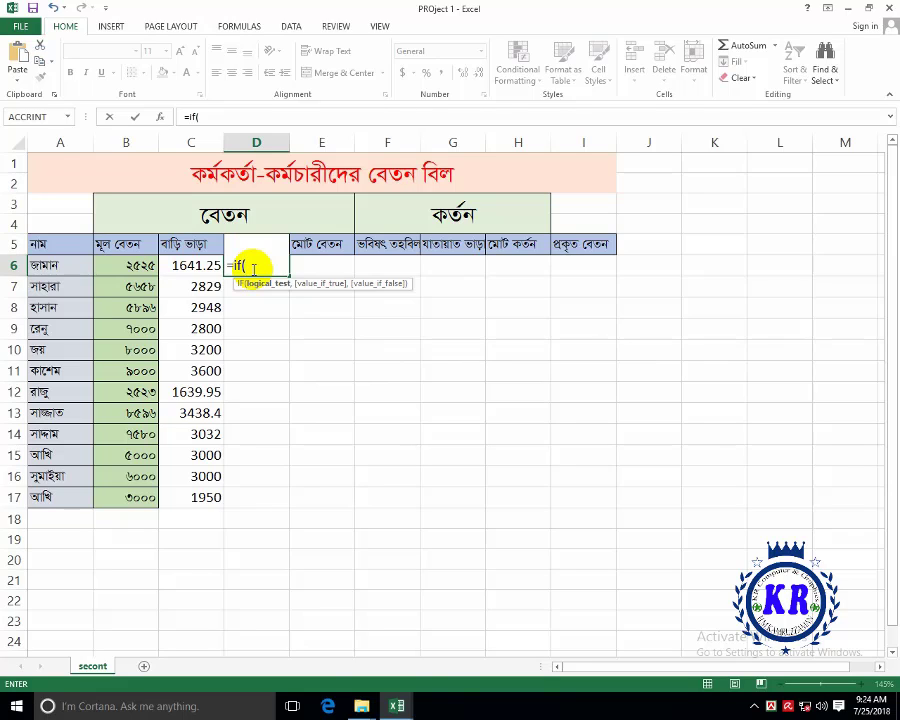
text(b6>=)
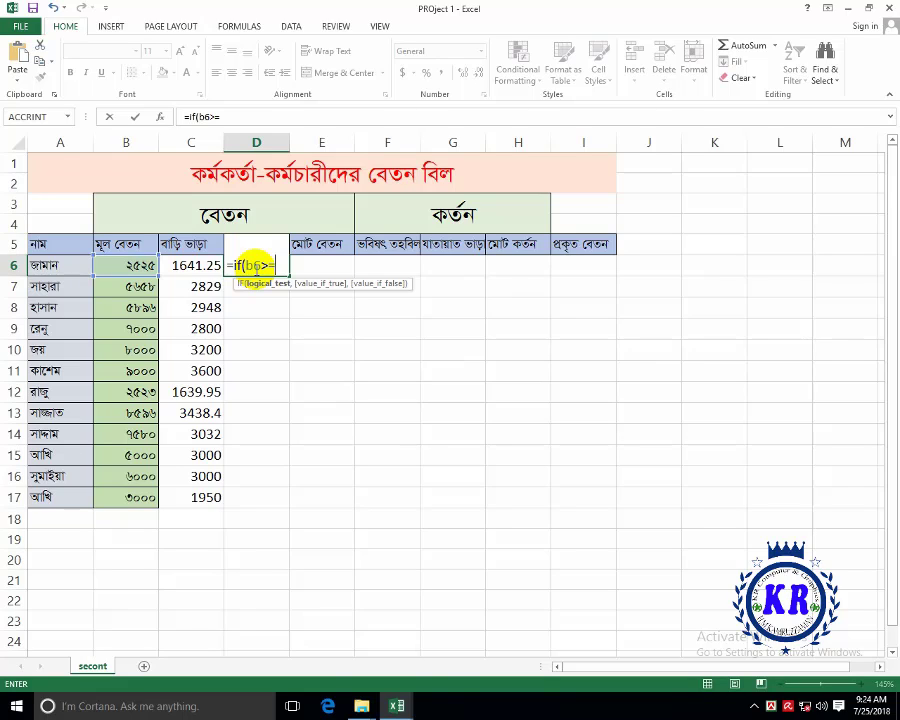
text(700)
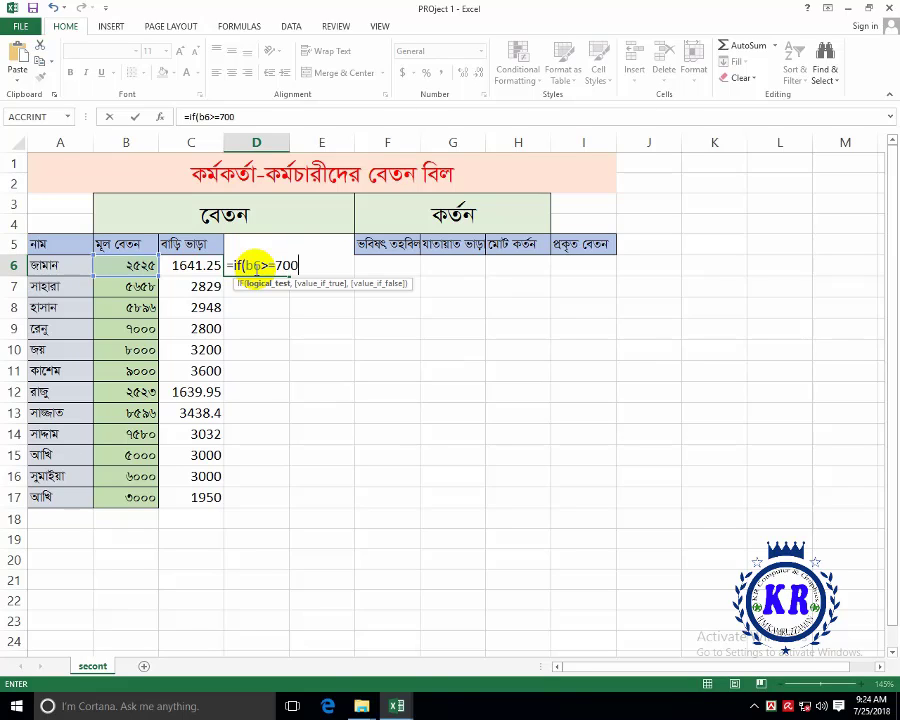
text(,100)
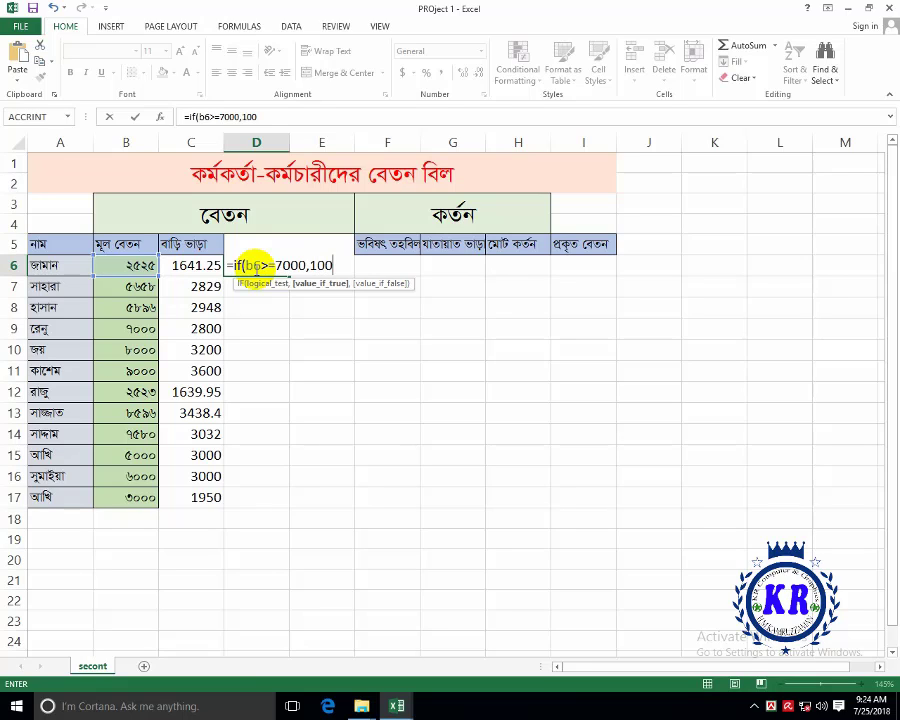
drag(333, 265, 233, 265)
click(334, 265)
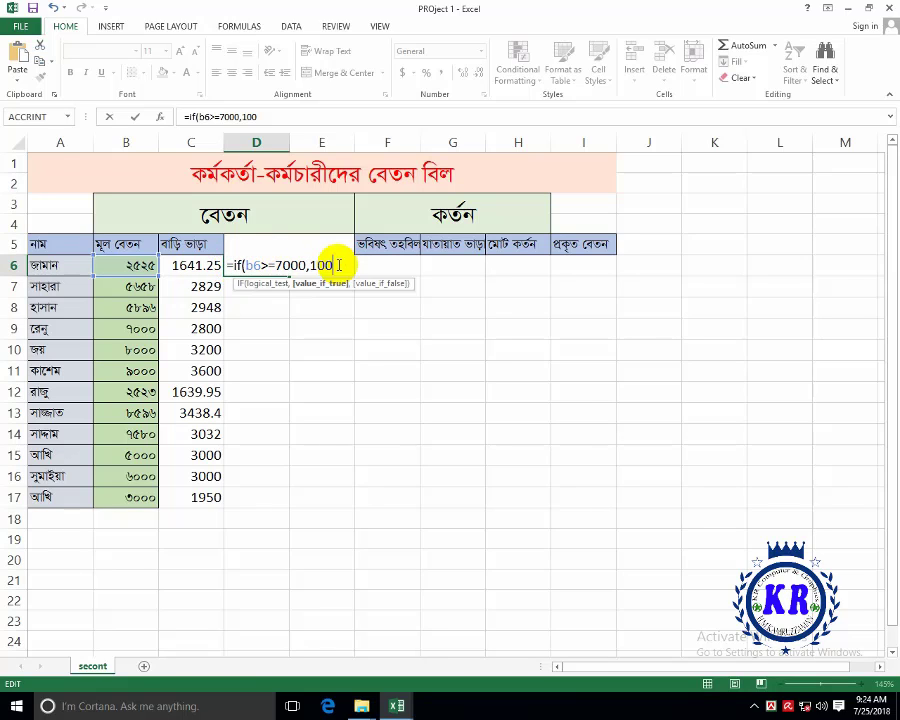
text(,)
text(if(b6>=7000,100)
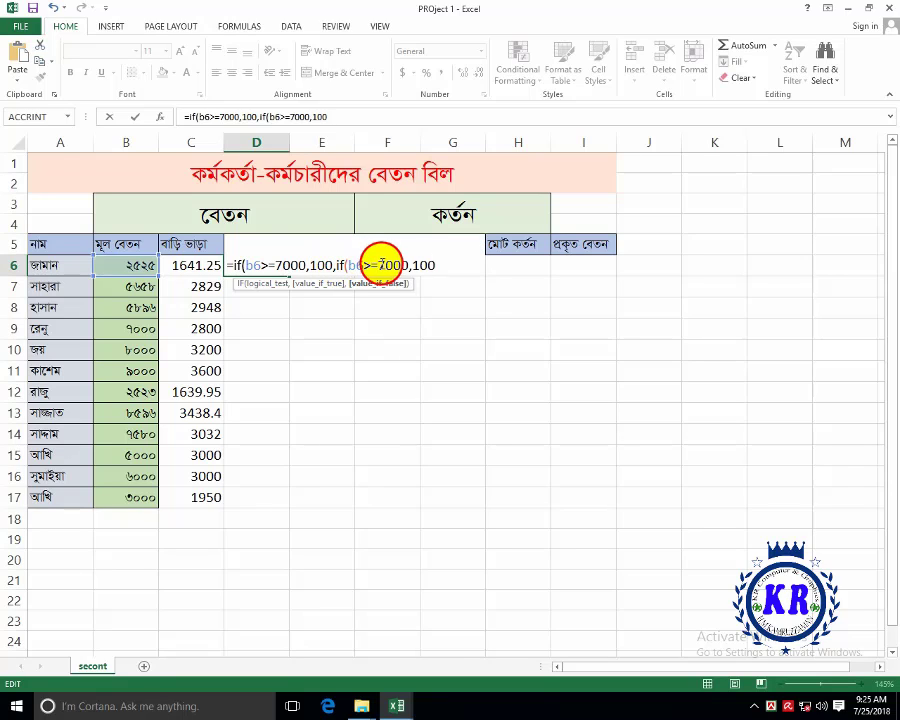
drag(378, 265, 391, 265)
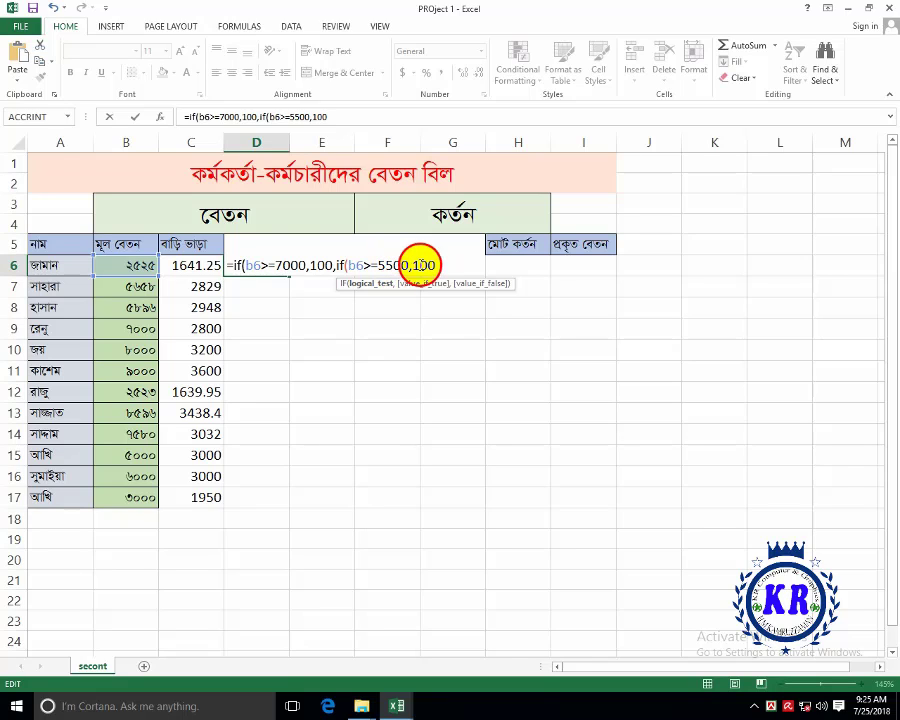
click(424, 265)
double_click(424, 265)
text(5)
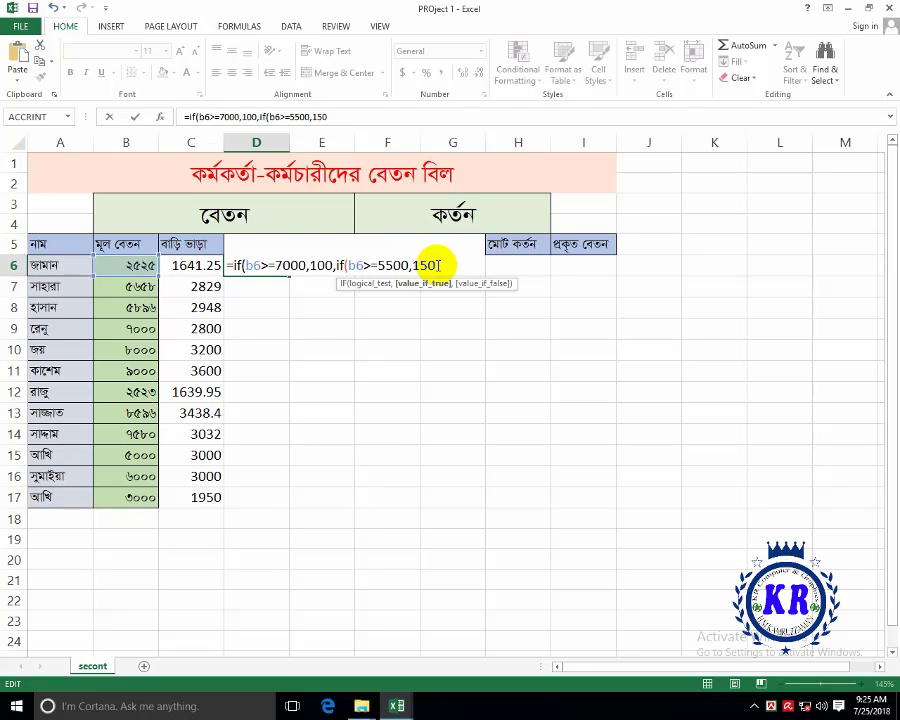
text(,)
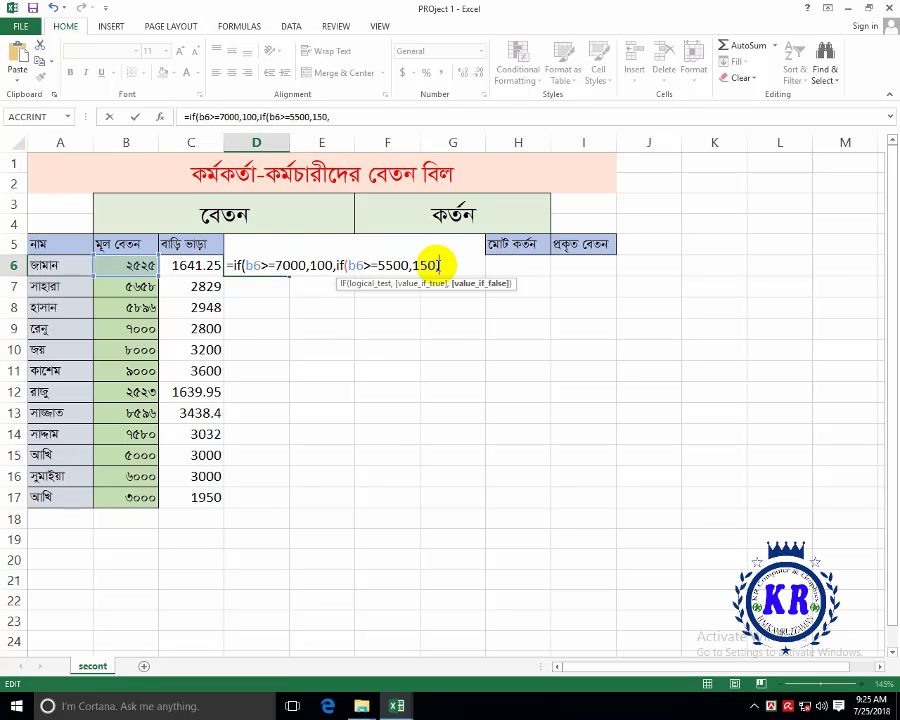
text(if(b6>=7000,100)
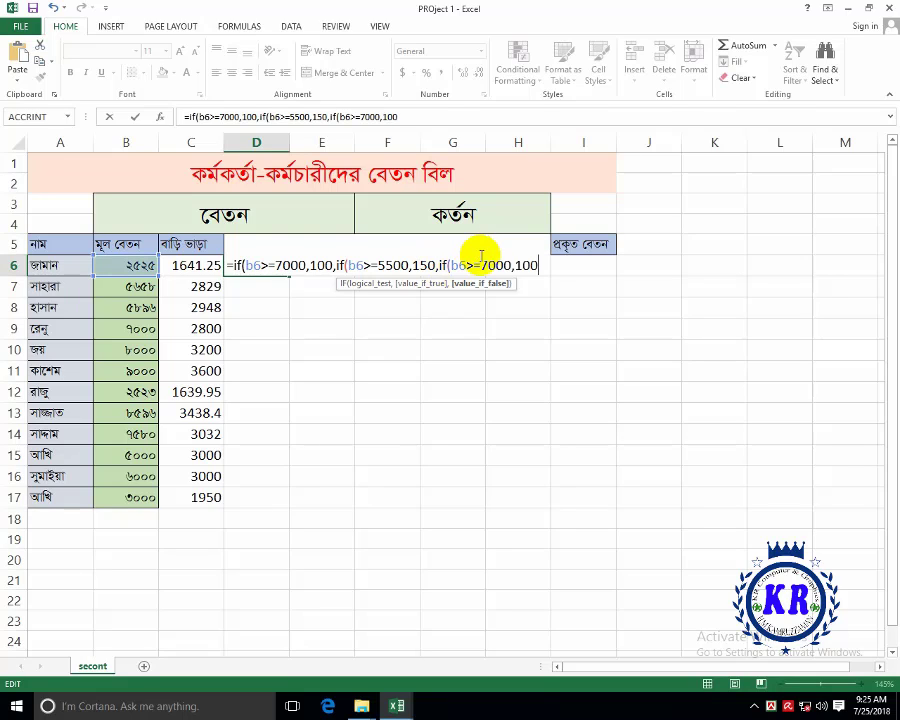
double_click(490, 264)
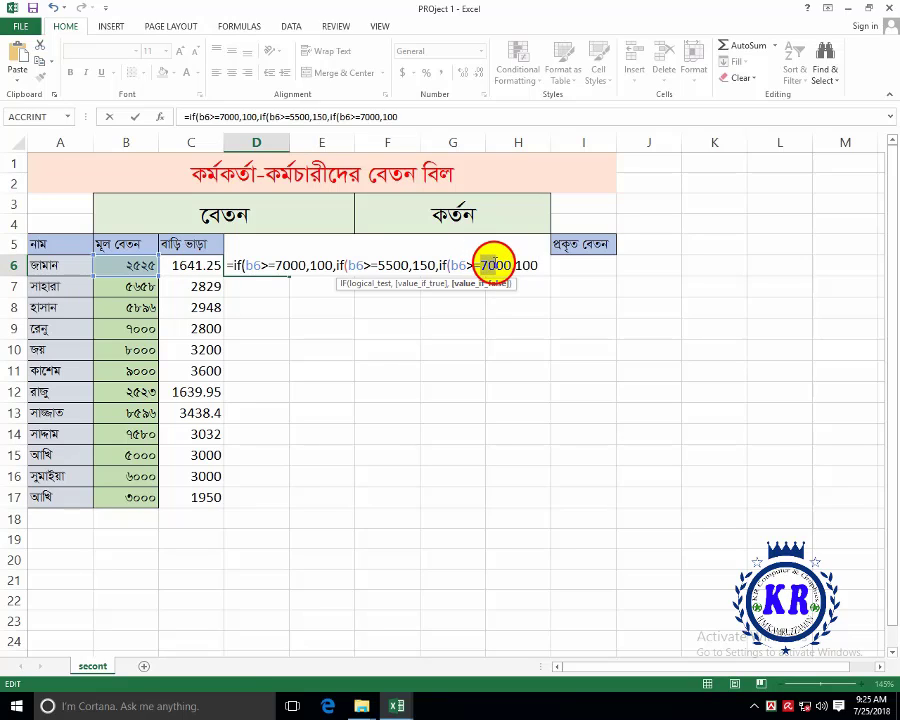
text(3)
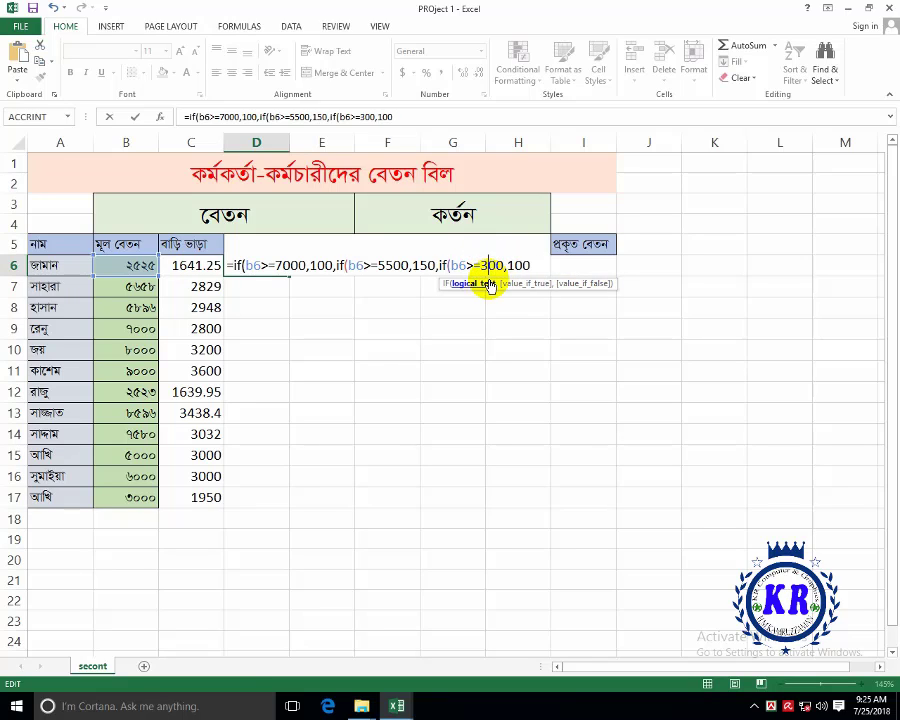
text(5)
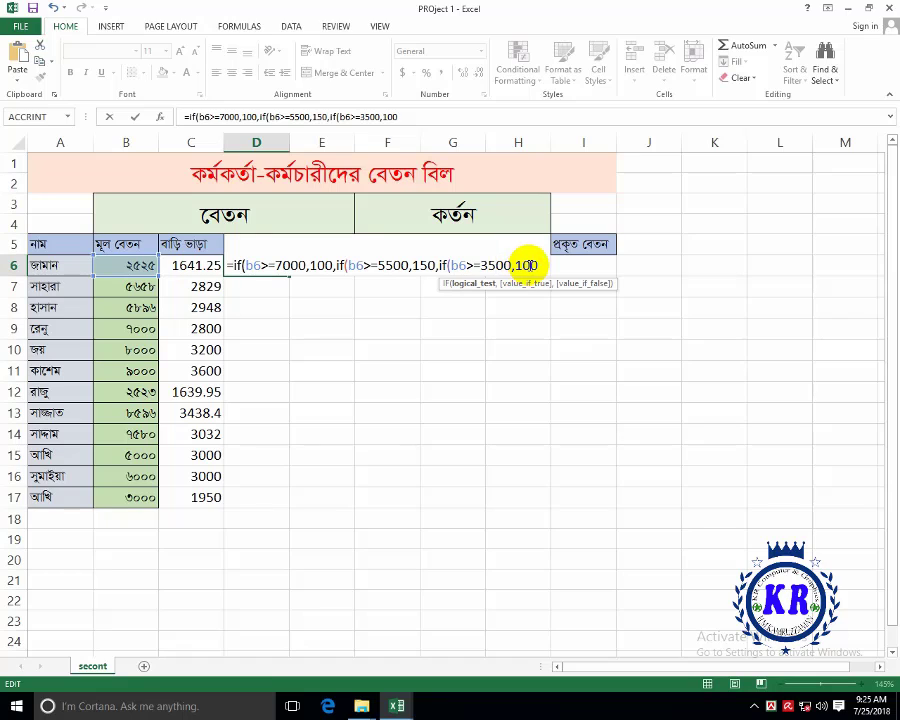
click(520, 265)
double_click(516, 264)
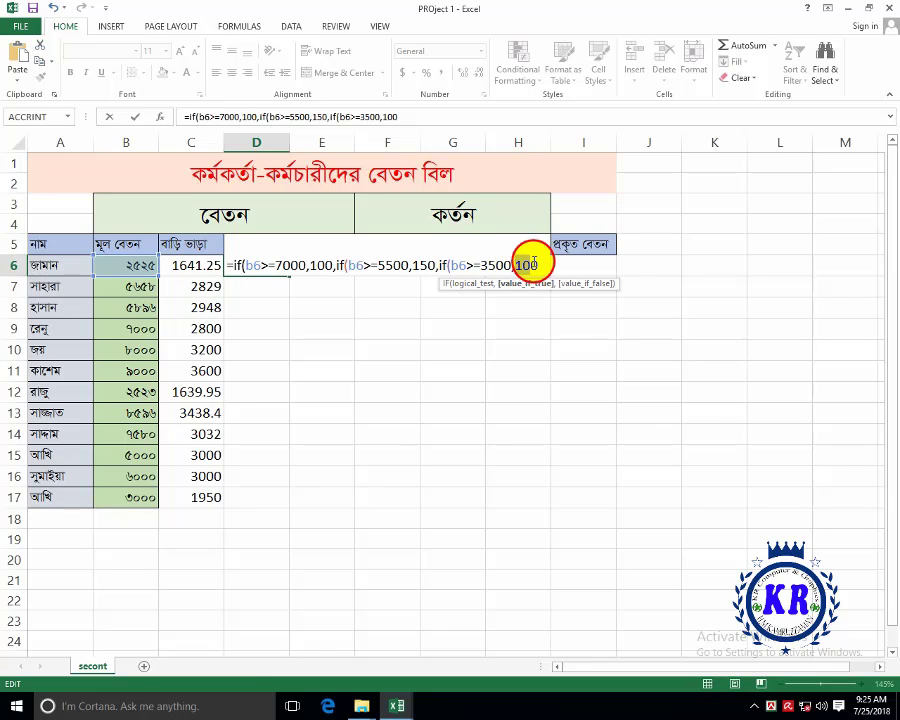
text(2)
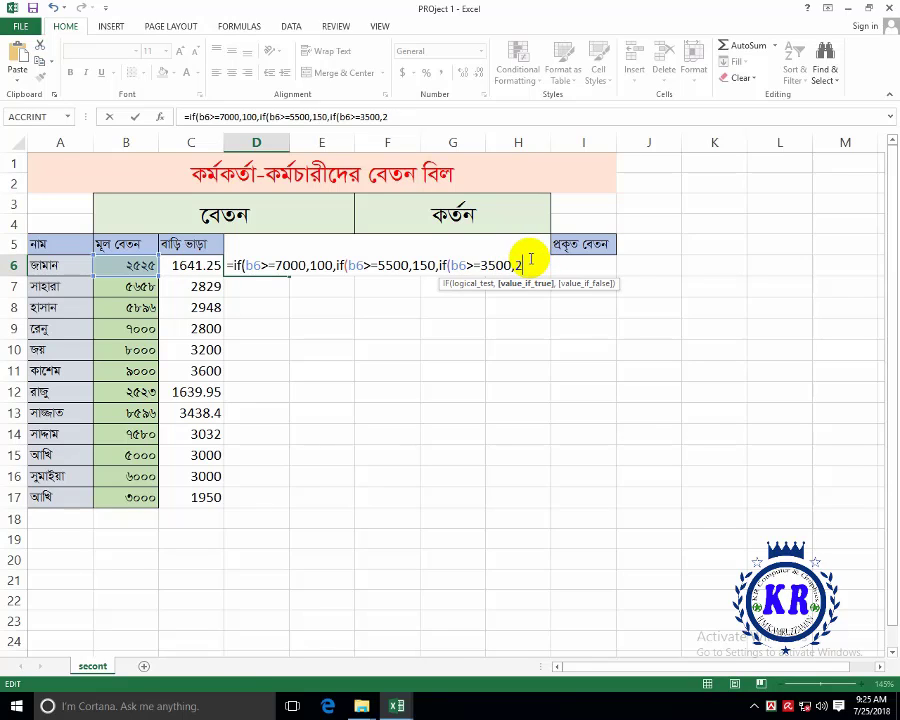
click(536, 262)
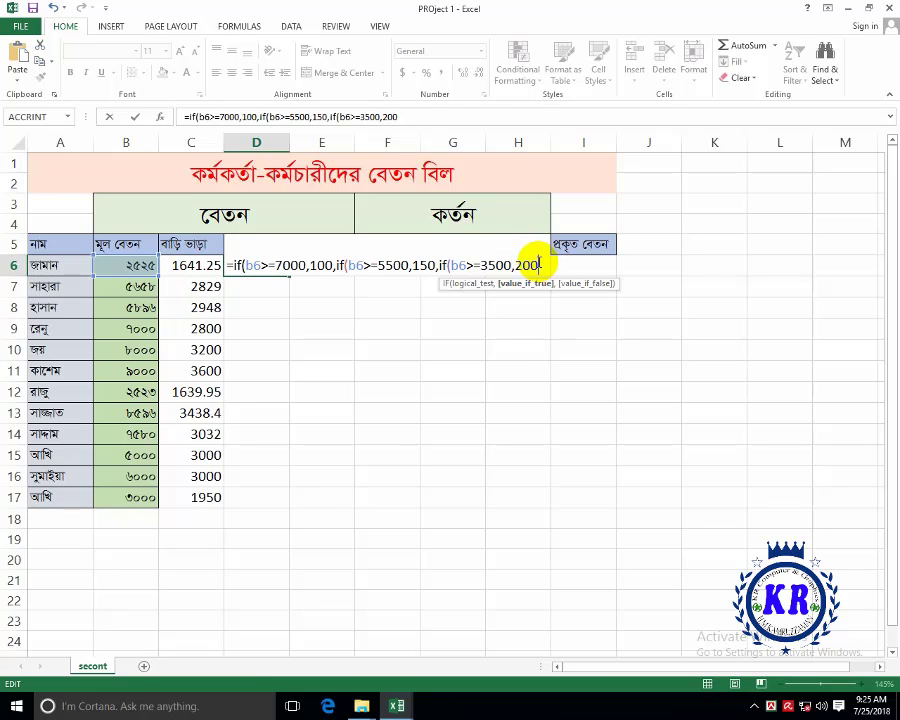
- Add the final tier (≥2000 gives 250), close the formula and accept Excel's correction
text(,if(b6>=7000,100)
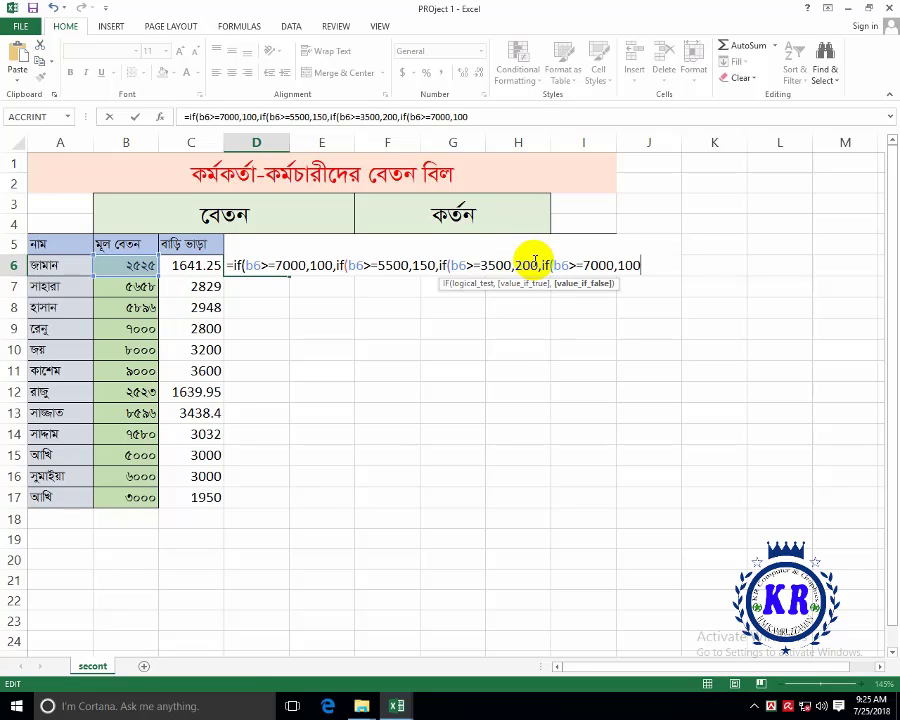
click(586, 264)
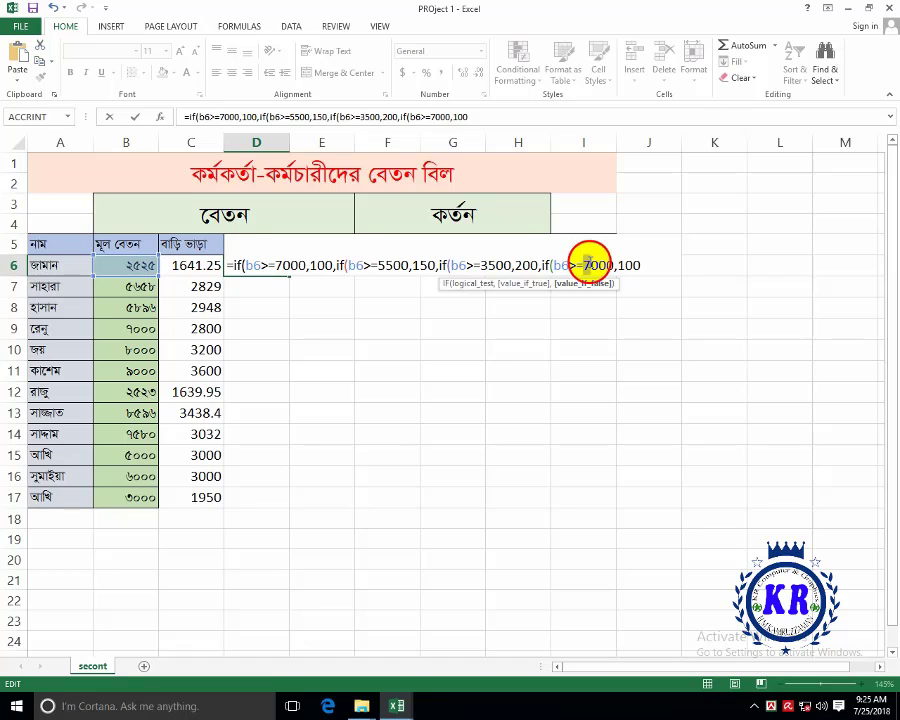
key(Delete)
text(2)
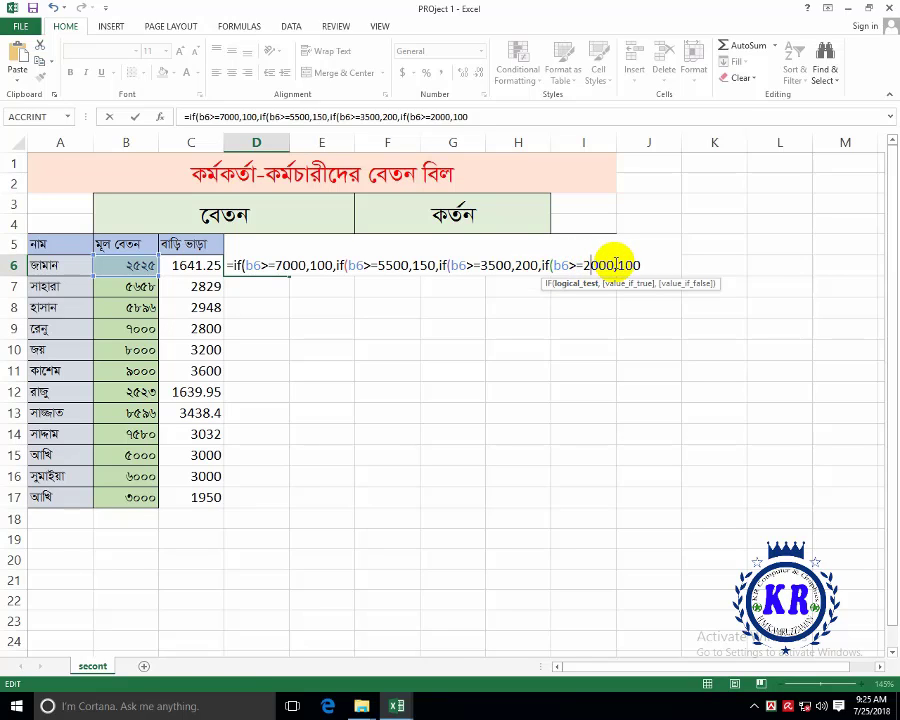
click(617, 264)
double_click(625, 265)
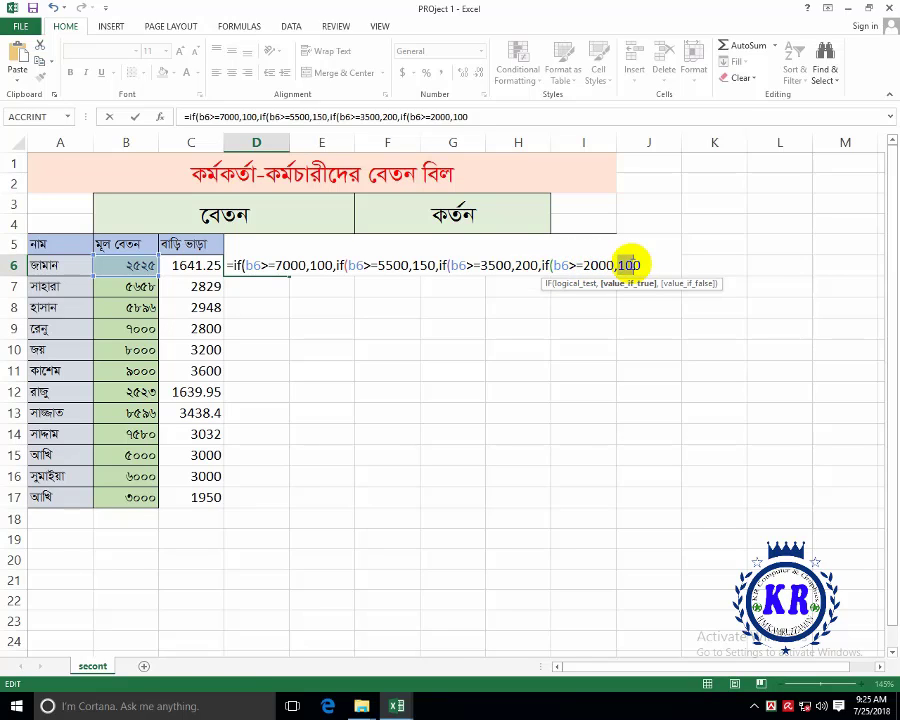
text(250)
click(636, 266)
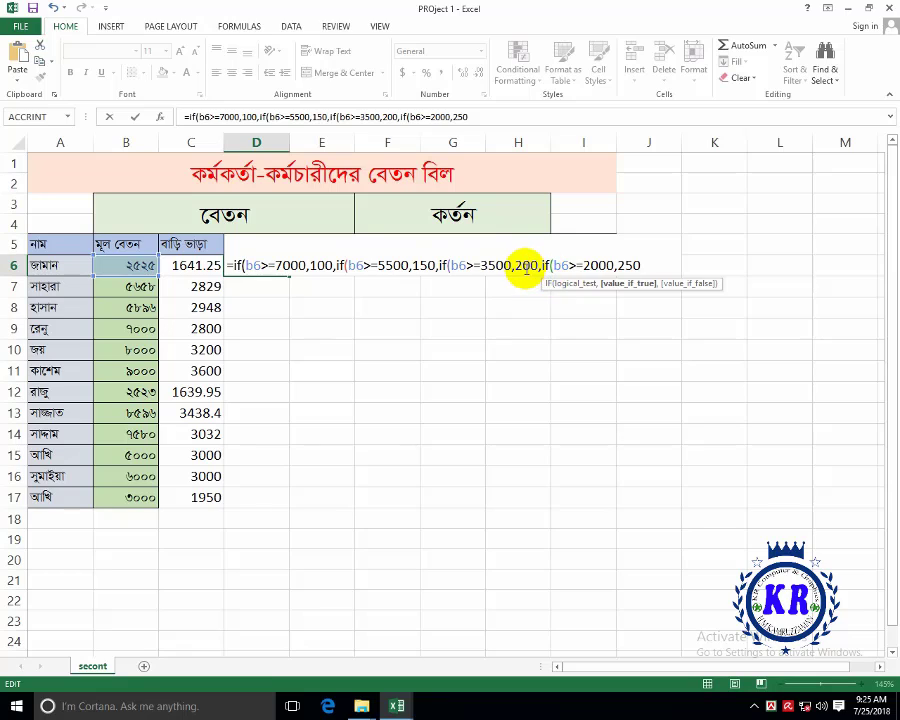
text())
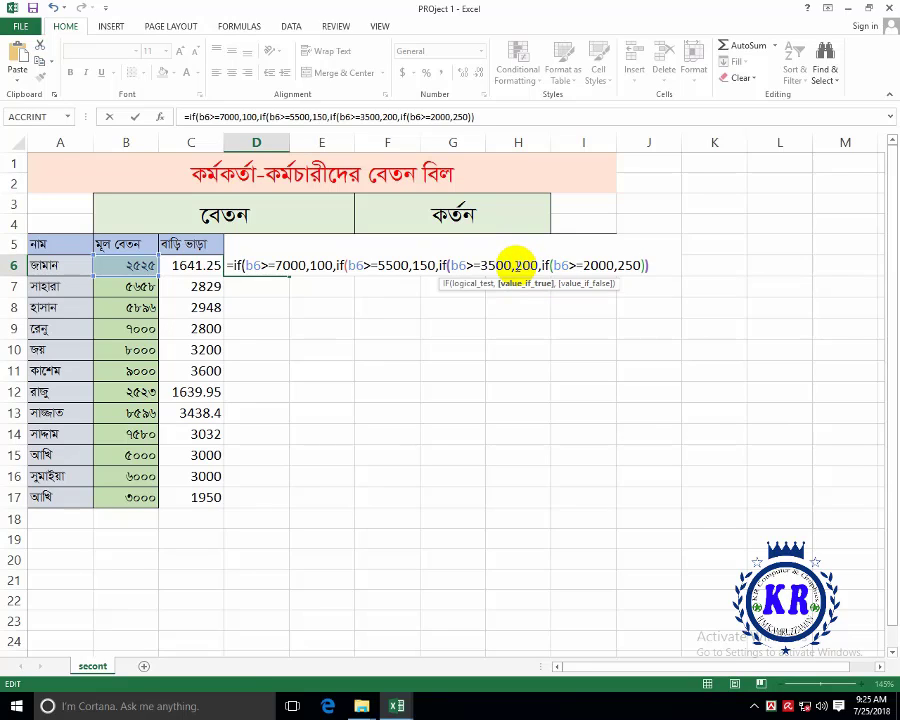
text()))
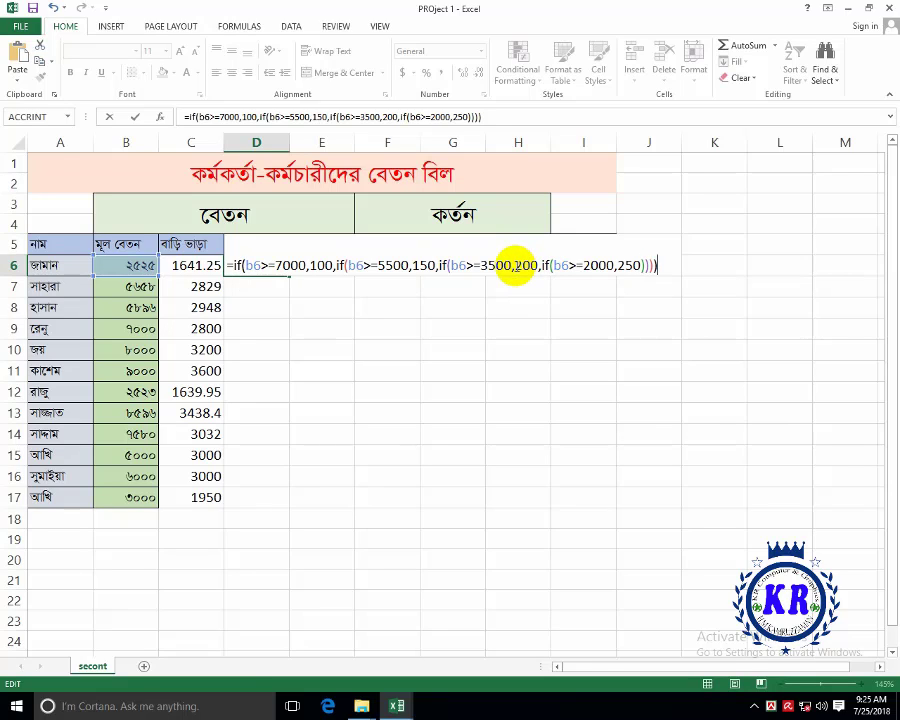
key(BackSpace)
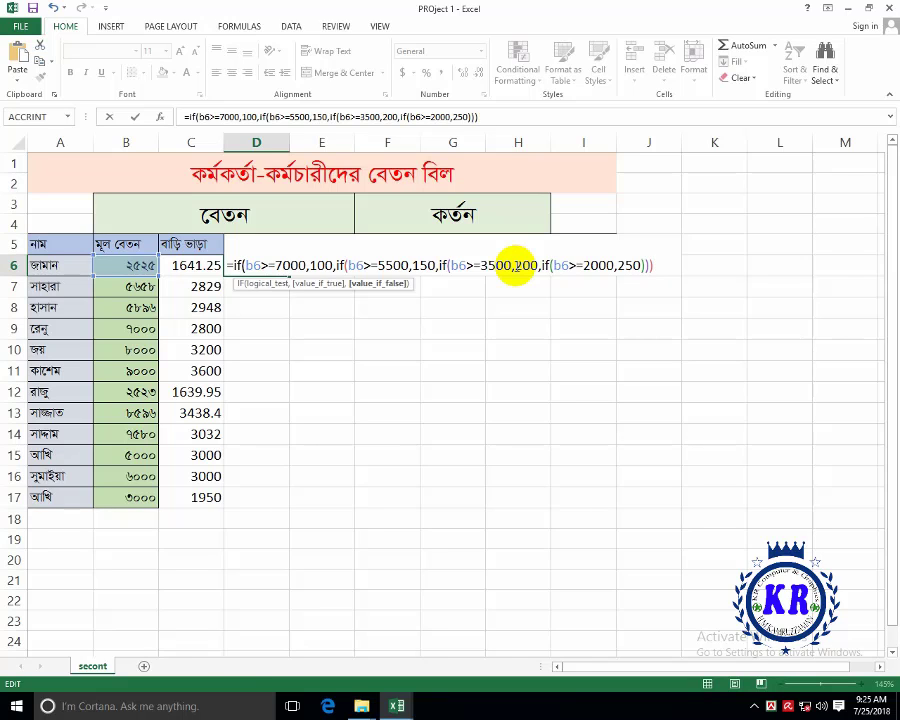
key(Return)
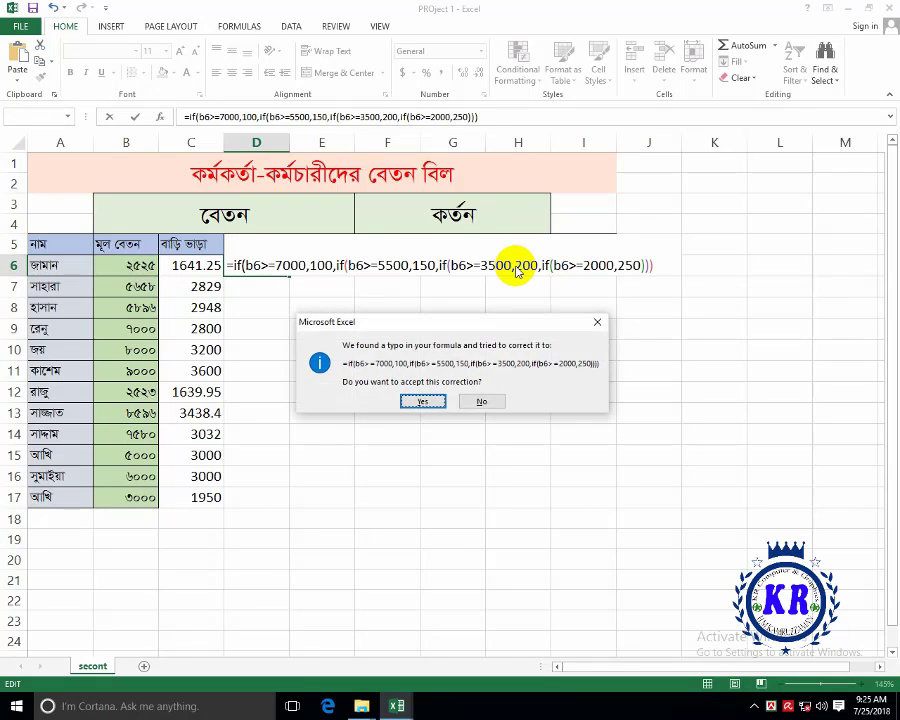
key(Return)
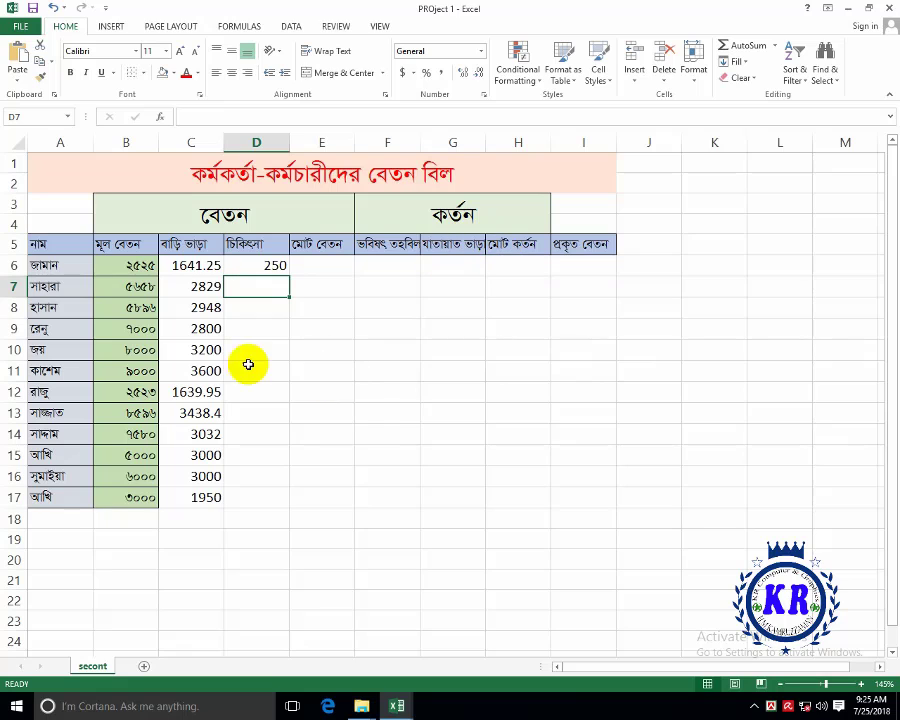
- Copy D6's medical allowance formula down through D17
click(274, 272)
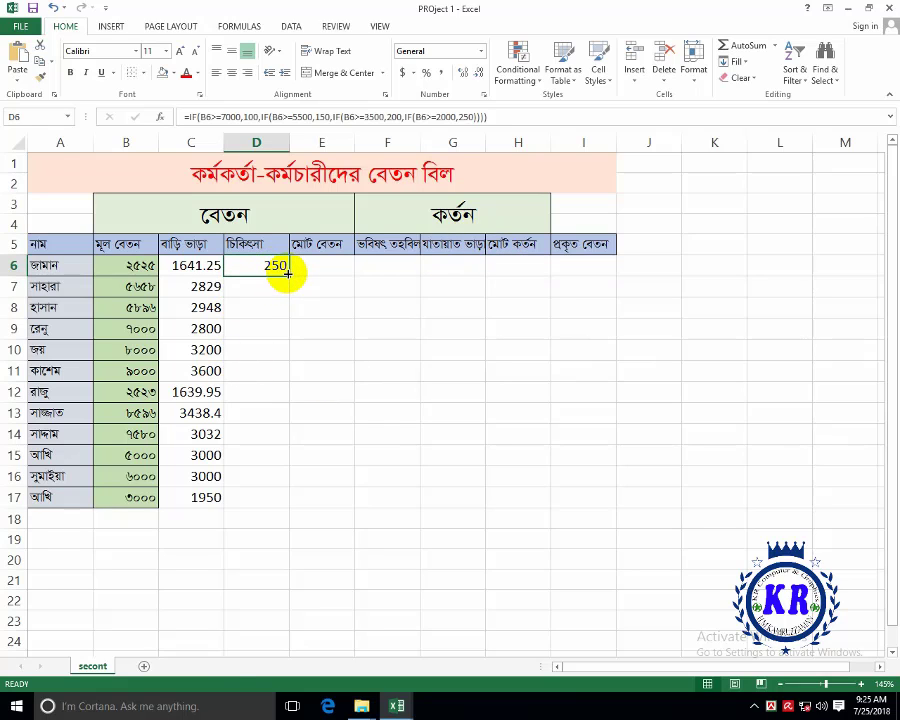
drag(287, 273, 290, 505)
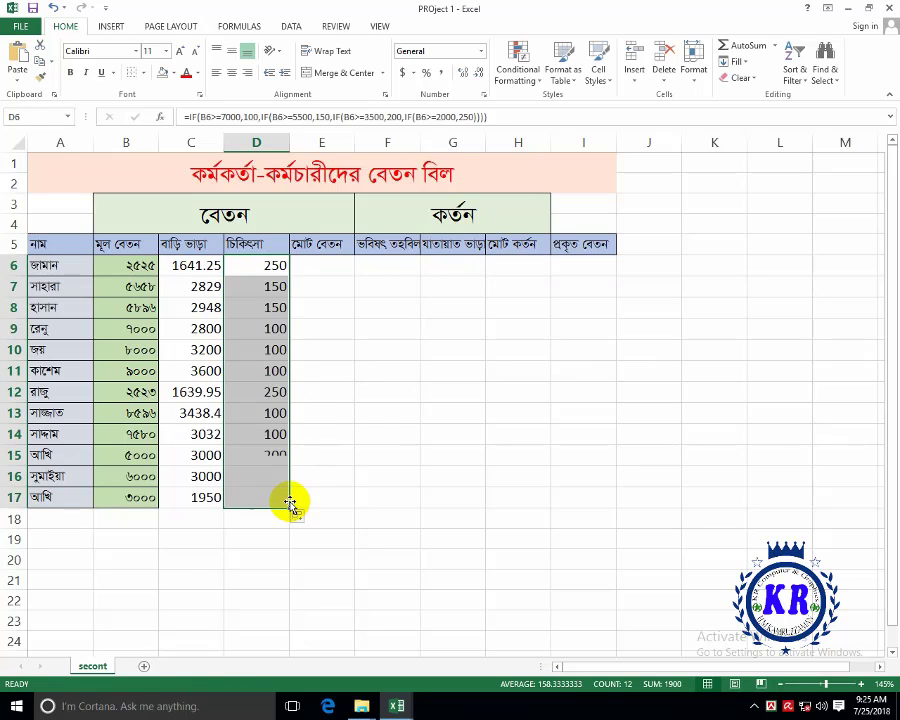
click(344, 455)
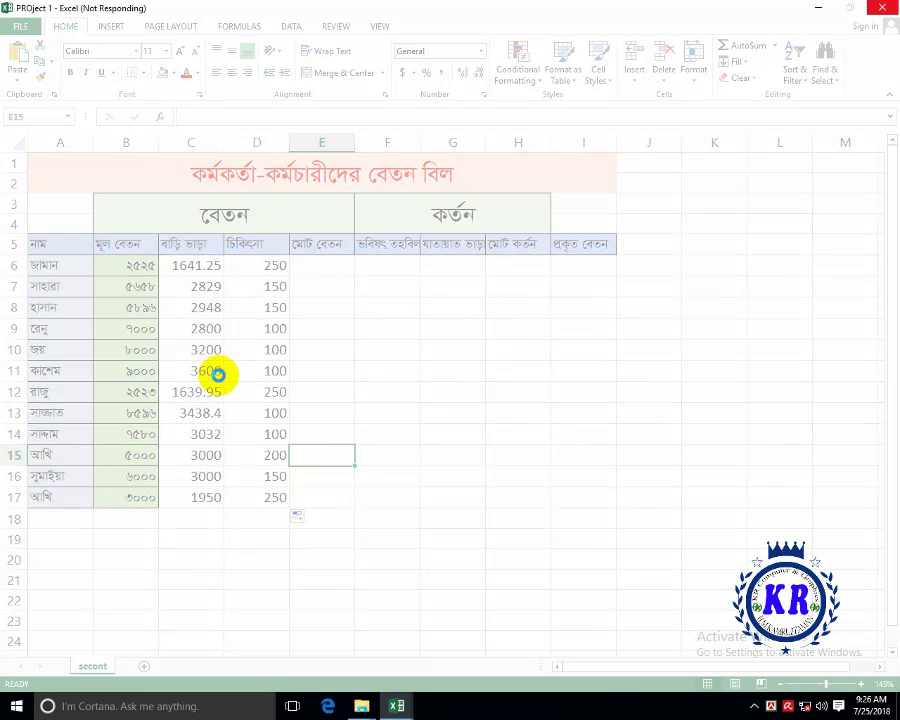
- Shade the house rent cells C6:C17 light blue
drag(201, 265, 218, 493)
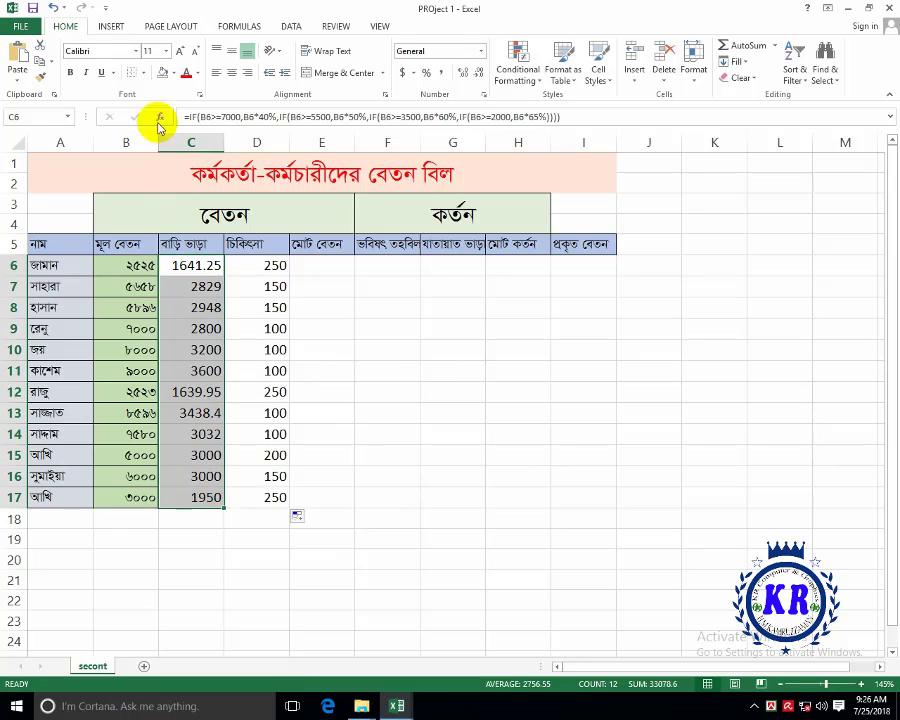
click(173, 73)
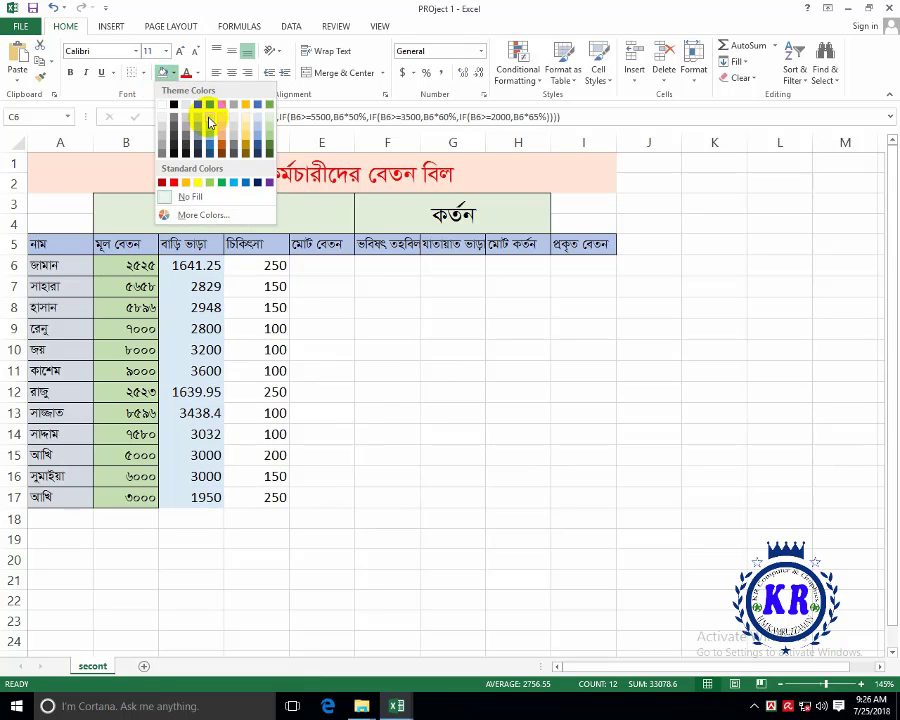
click(209, 117)
- Shade the medical cells D6:D17 light orange
drag(268, 266, 272, 497)
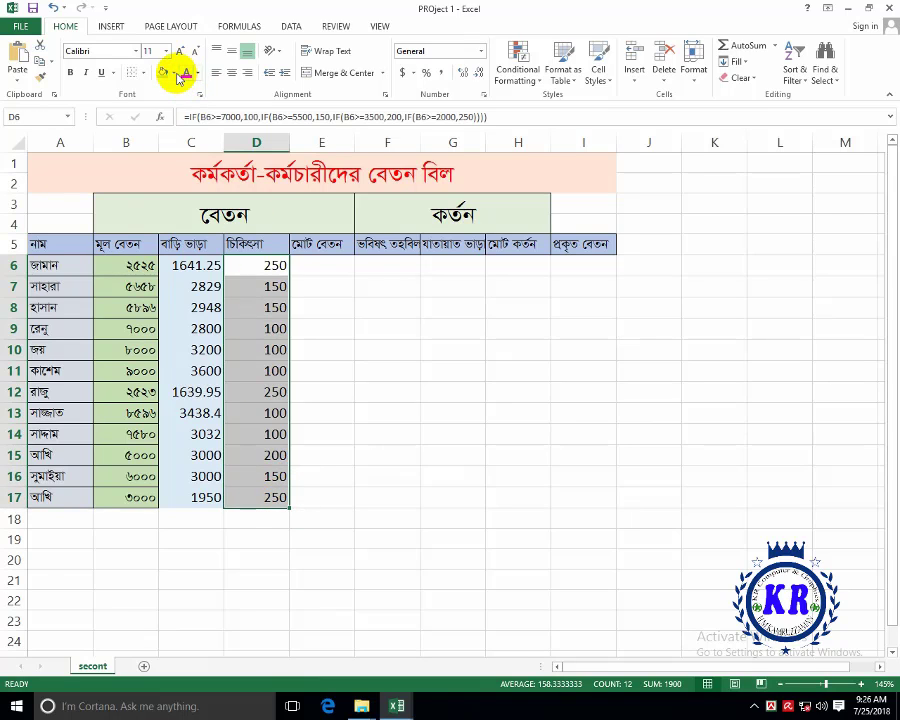
click(174, 73)
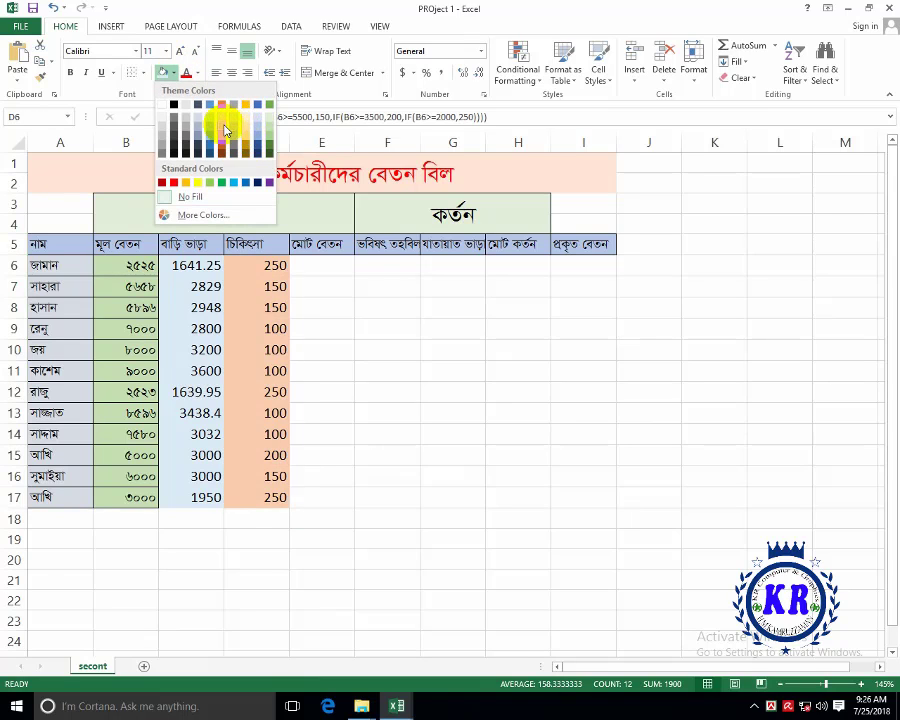
click(221, 125)
click(327, 267)
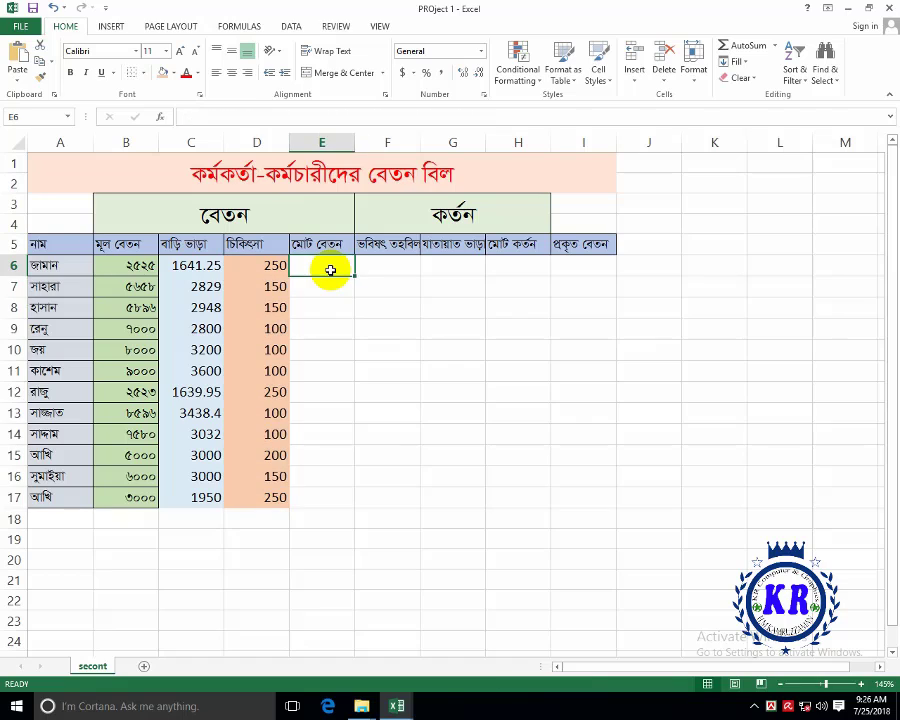
- Enter =SUM(B6:D6) in E6 and fill it down to E17
click(255, 281)
drag(131, 265, 126, 497)
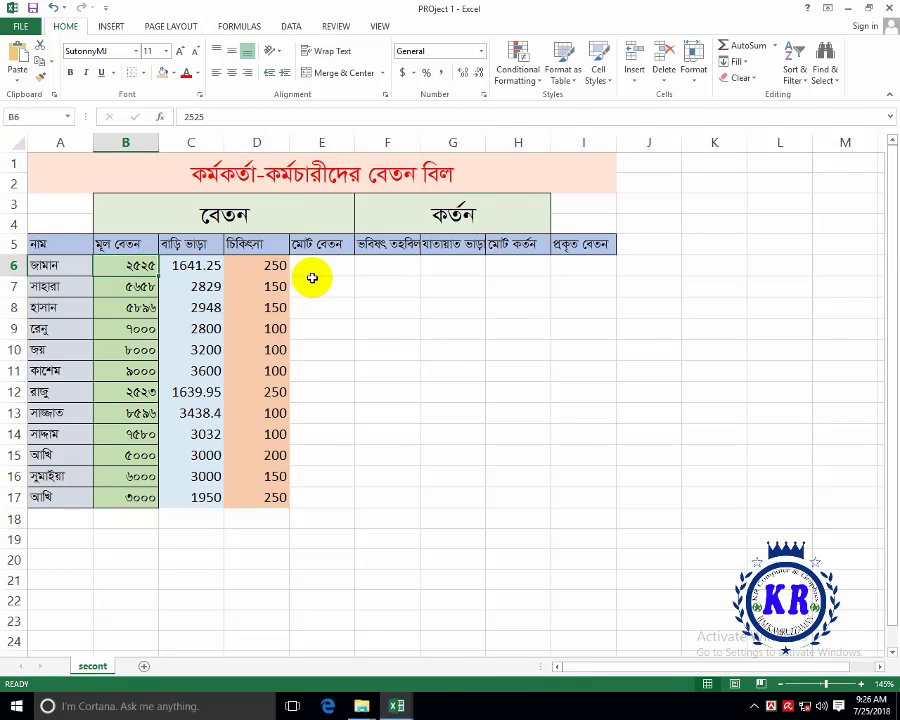
click(320, 267)
text(=)
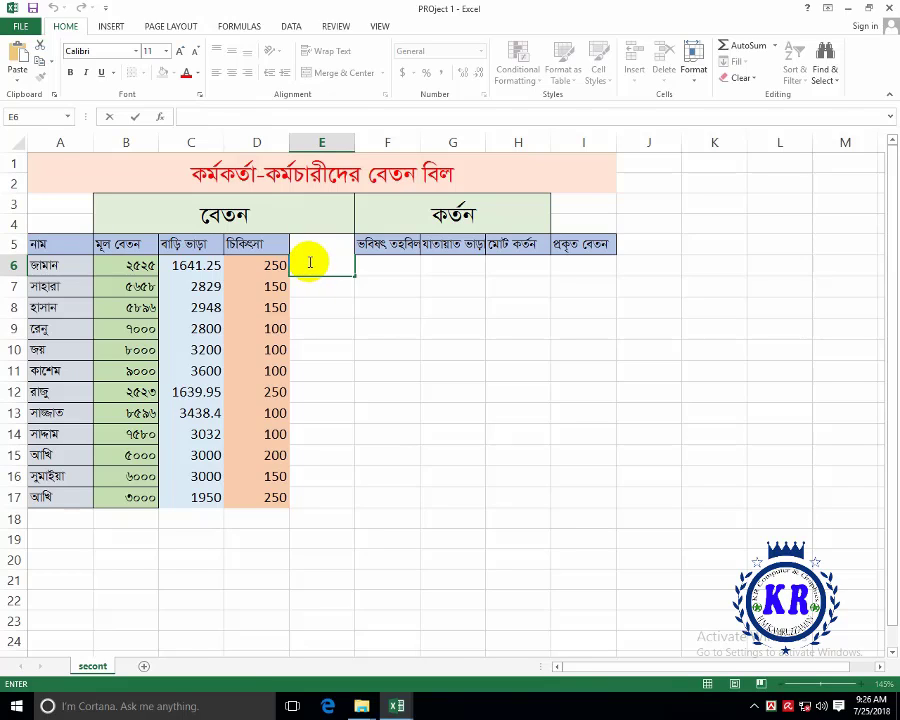
text(=su)
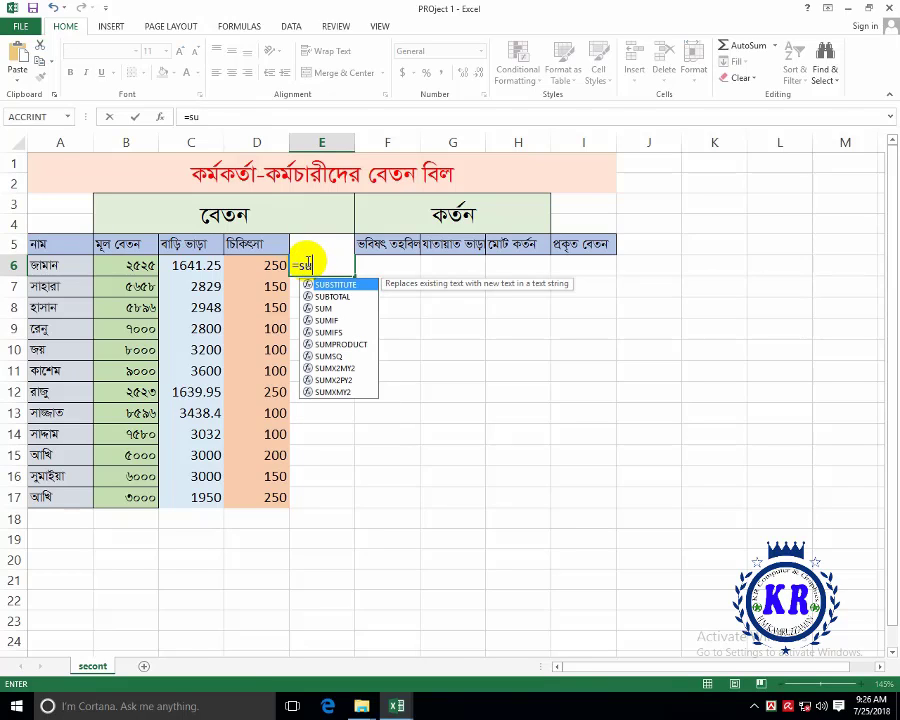
text(m()
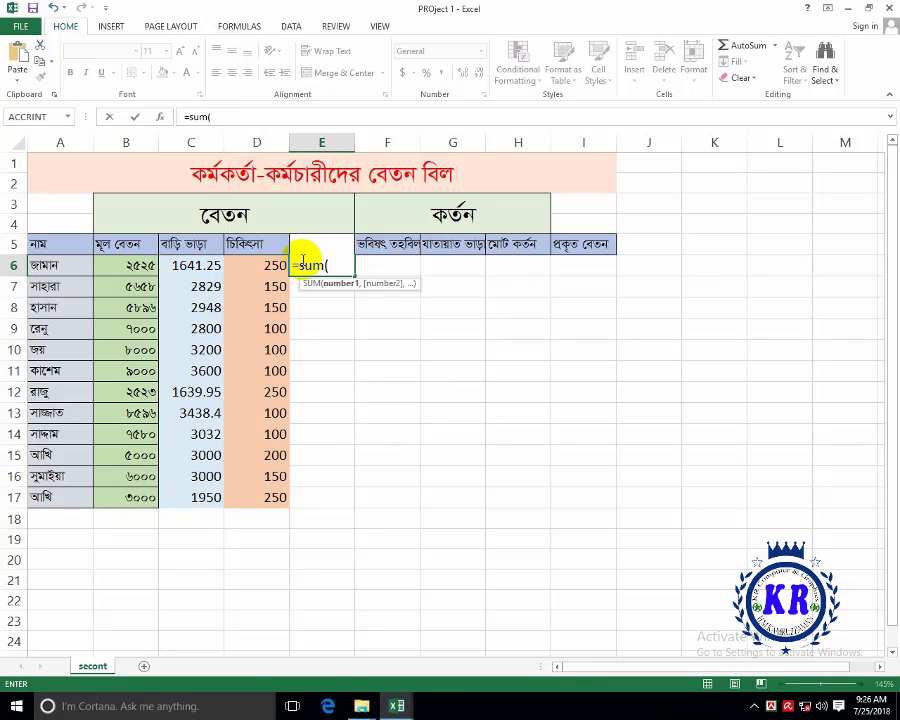
text(b6:)
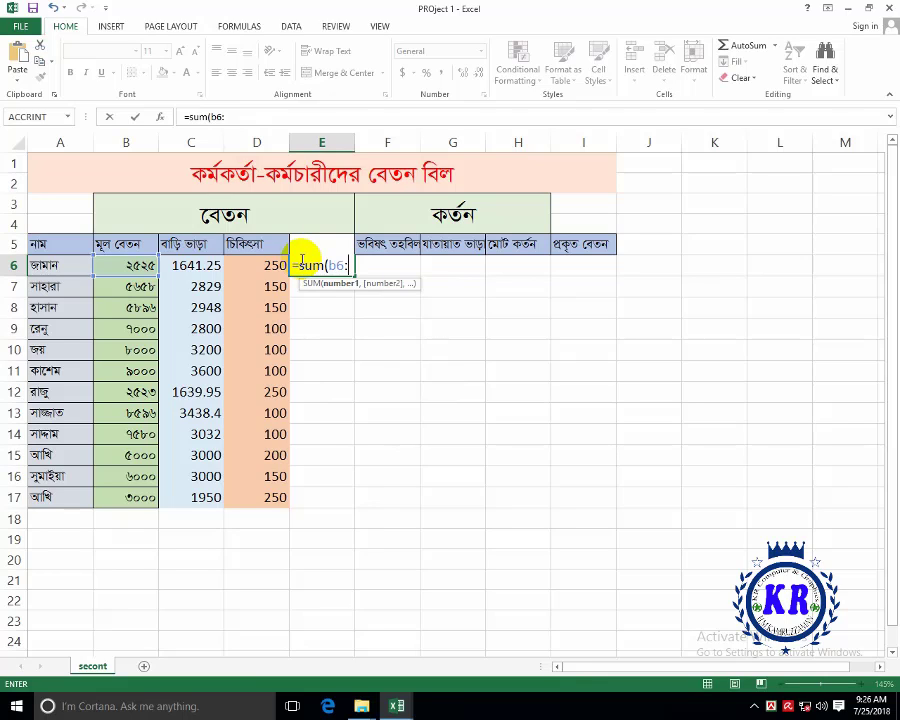
text(d6)
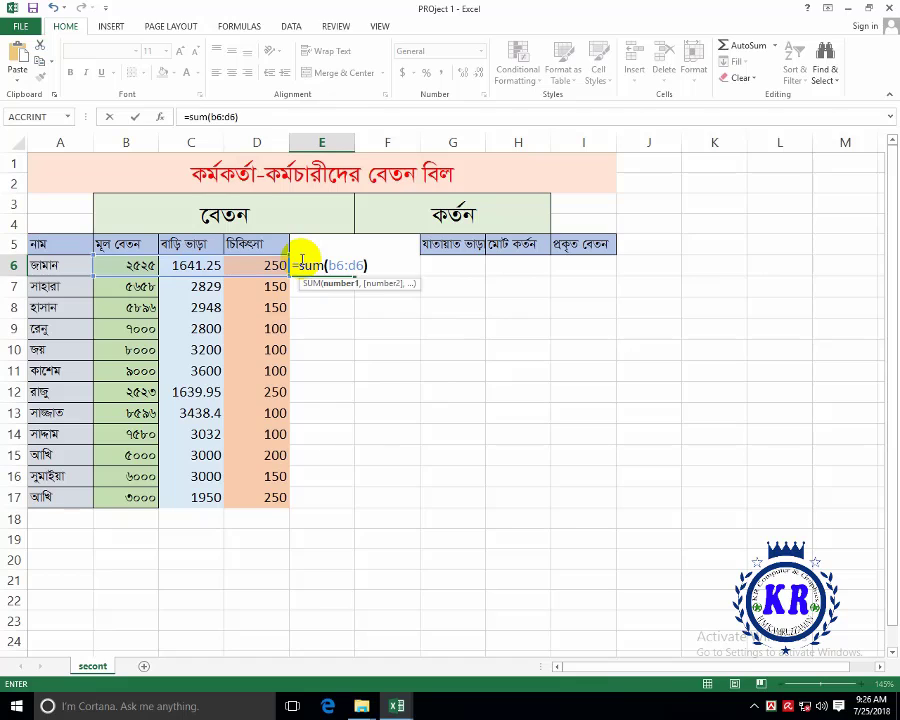
key(Return)
click(316, 266)
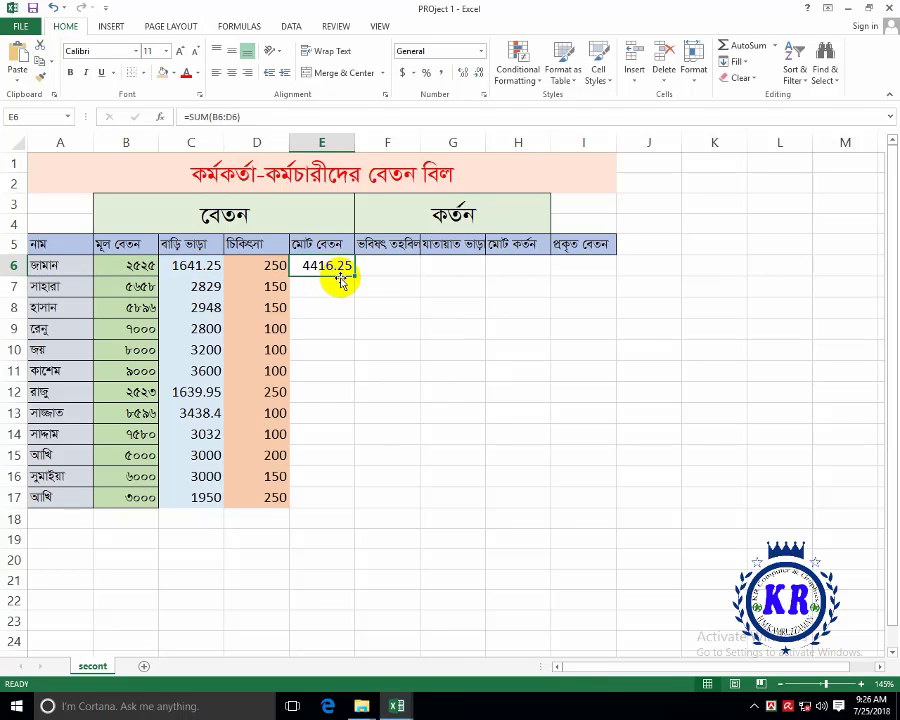
mouse_move(353, 276)
mouse_down()
mouse_move(363, 387)
mouse_move(358, 507)
mouse_up()
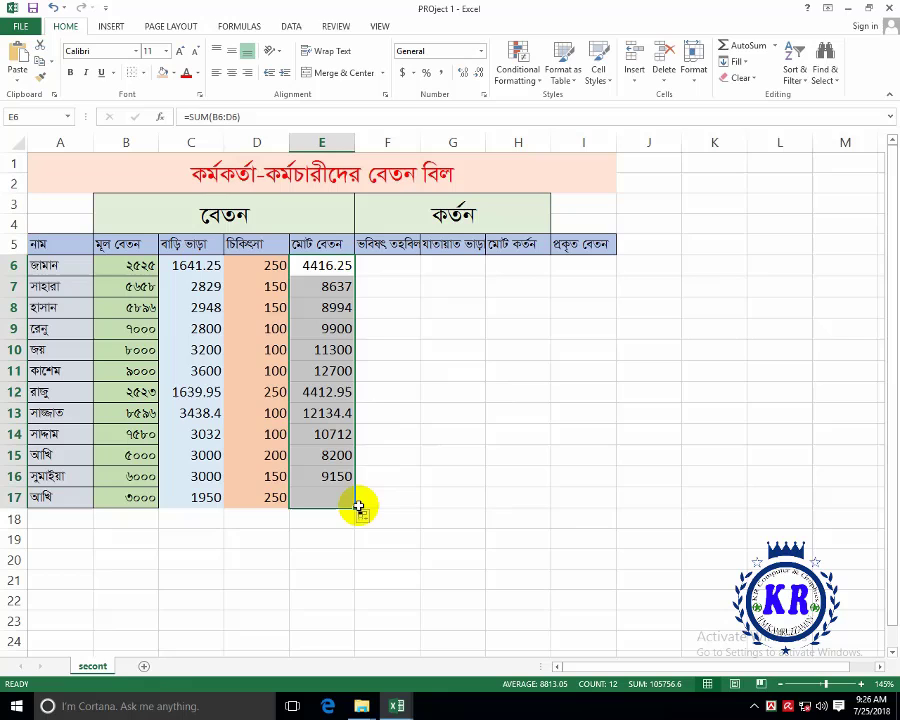
click(387, 270)
- Apply All Borders to the table range C6:I17
drag(180, 265, 327, 462)
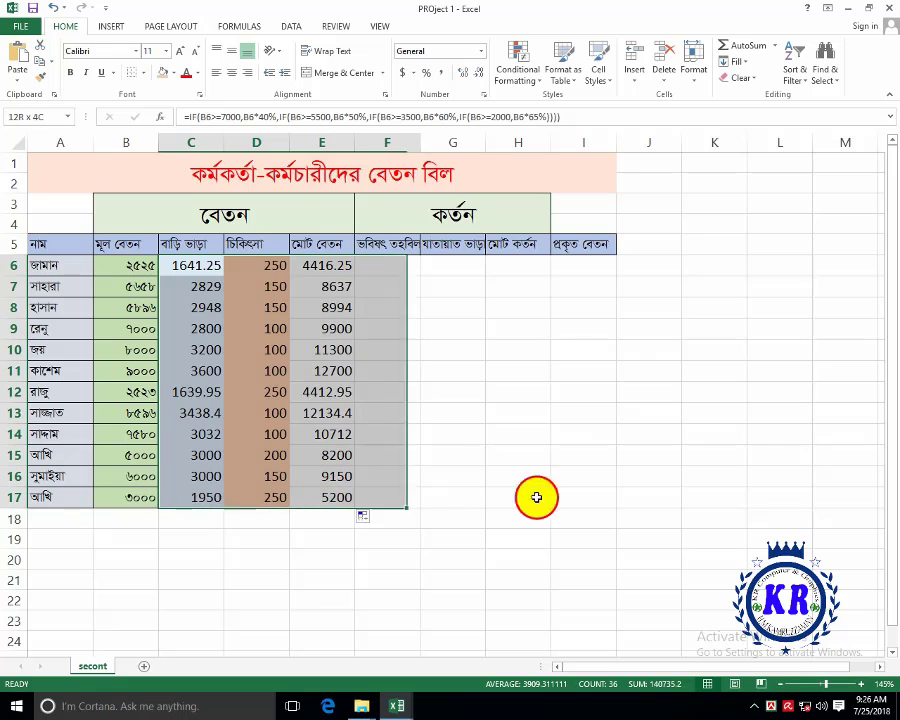
drag(327, 462, 484, 463)
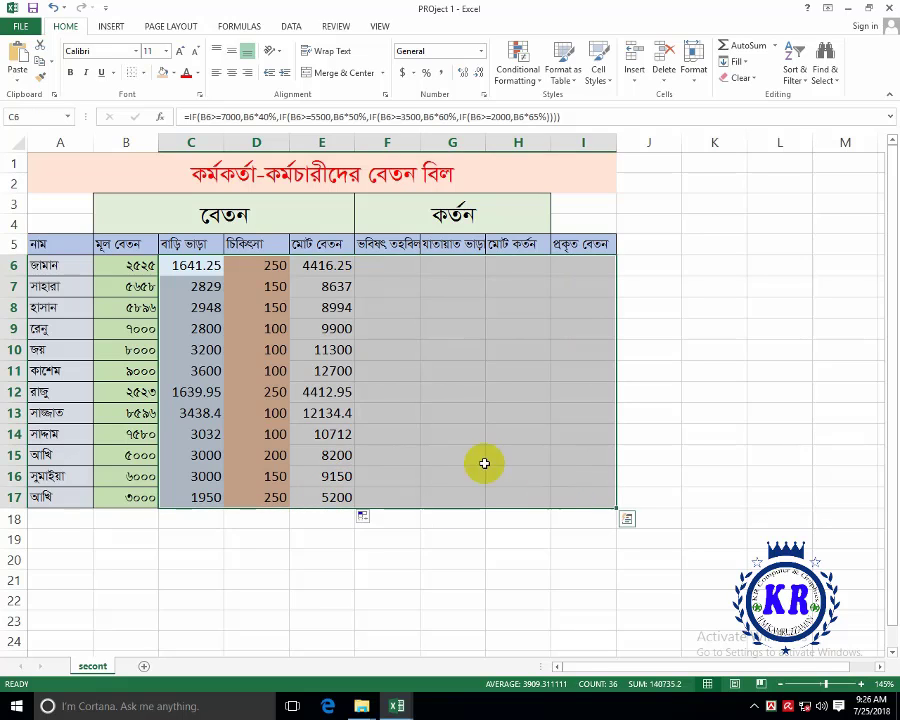
click(143, 73)
click(168, 195)
click(400, 304)
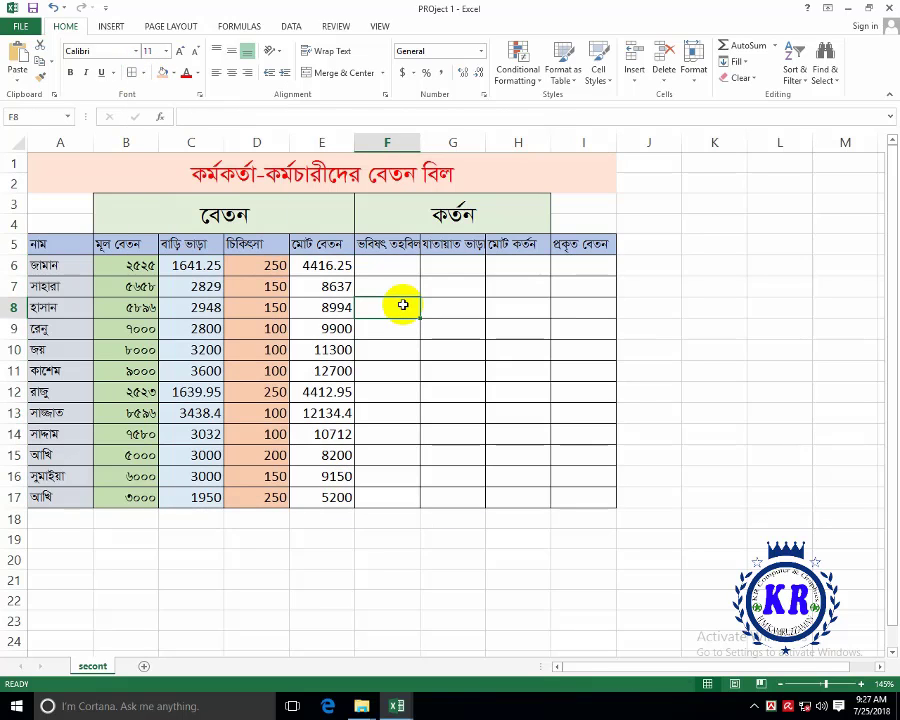
double_click(382, 268)
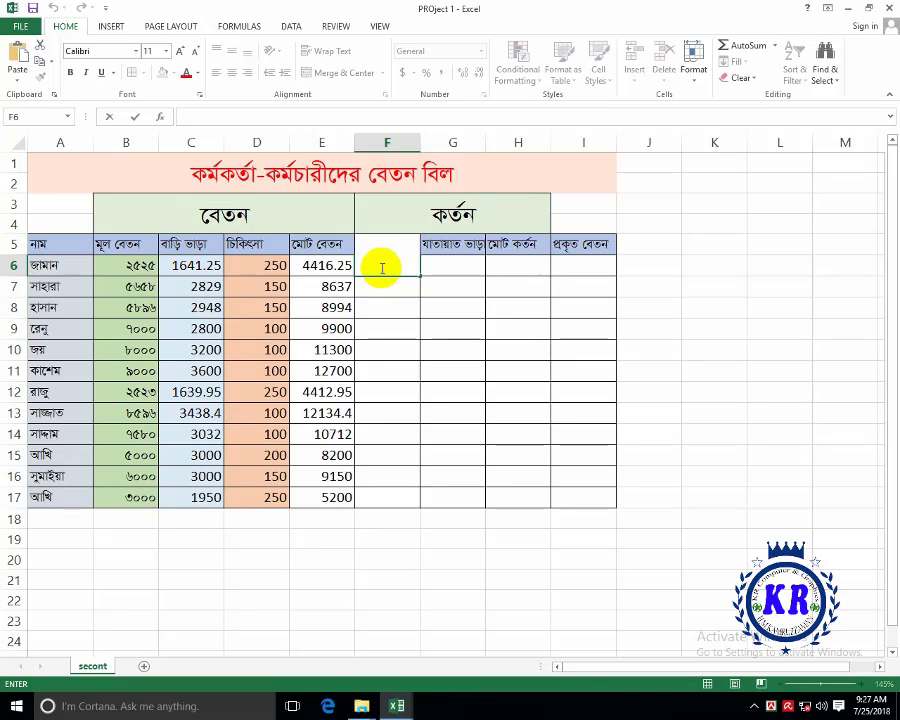
- Enter =B6*15% in F6 and fill it down through F17
text(=b)
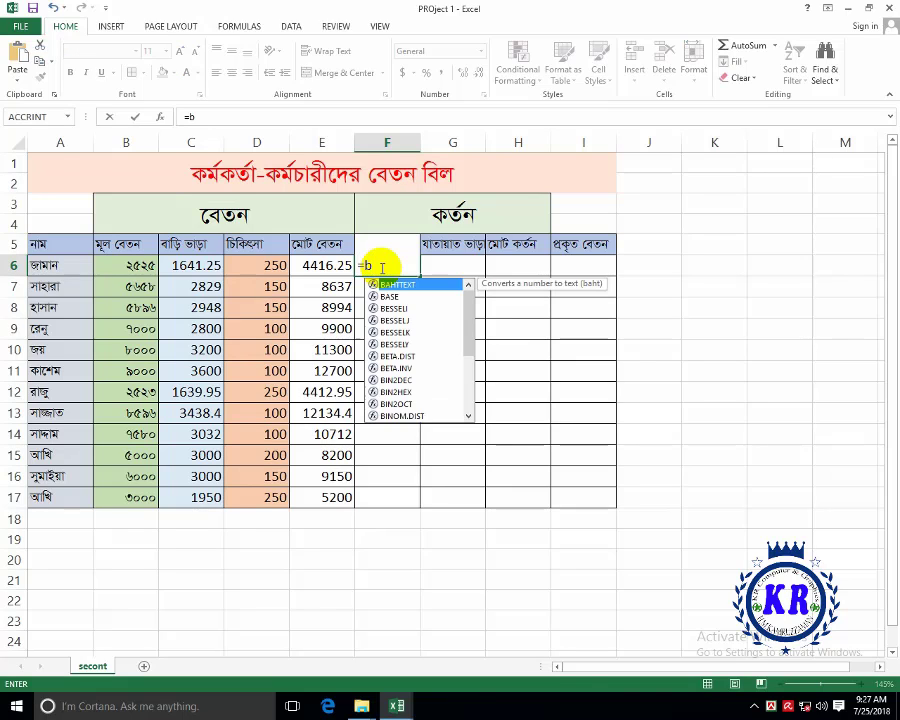
text(6*)
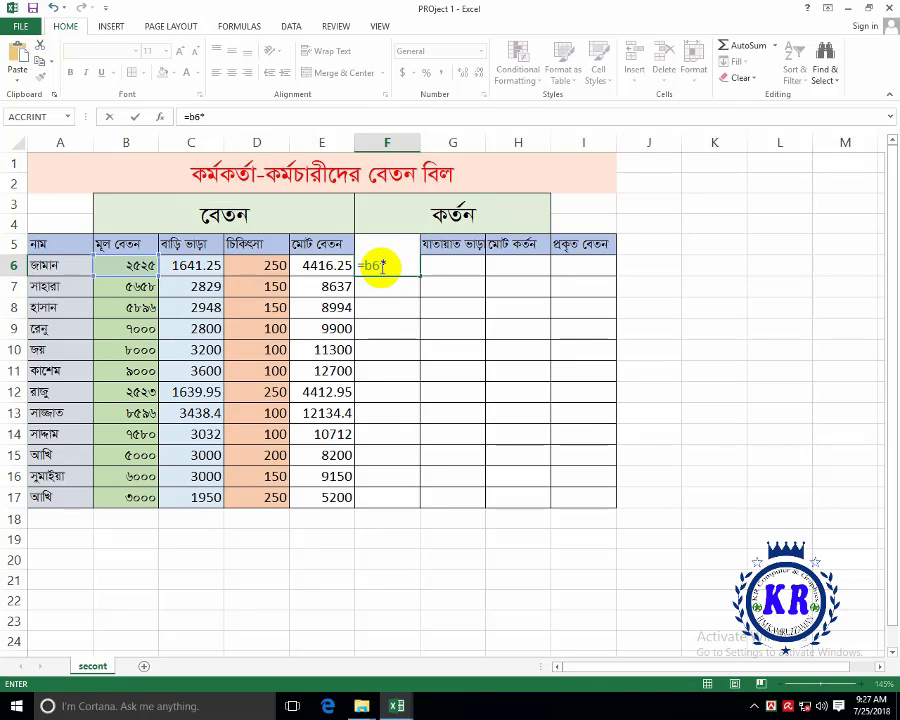
text(15)
key(Return)
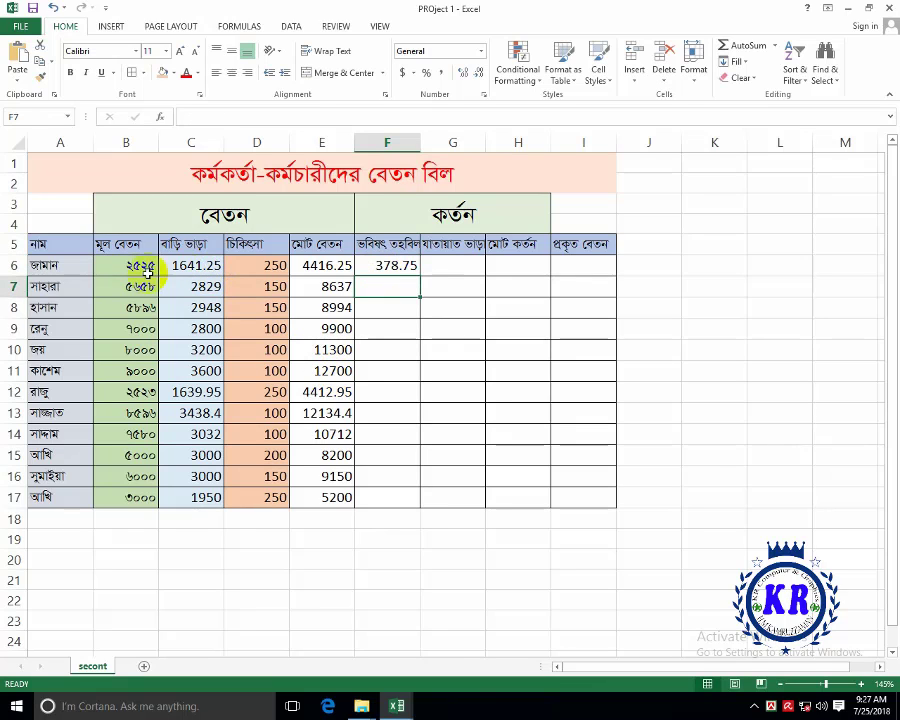
click(68, 267)
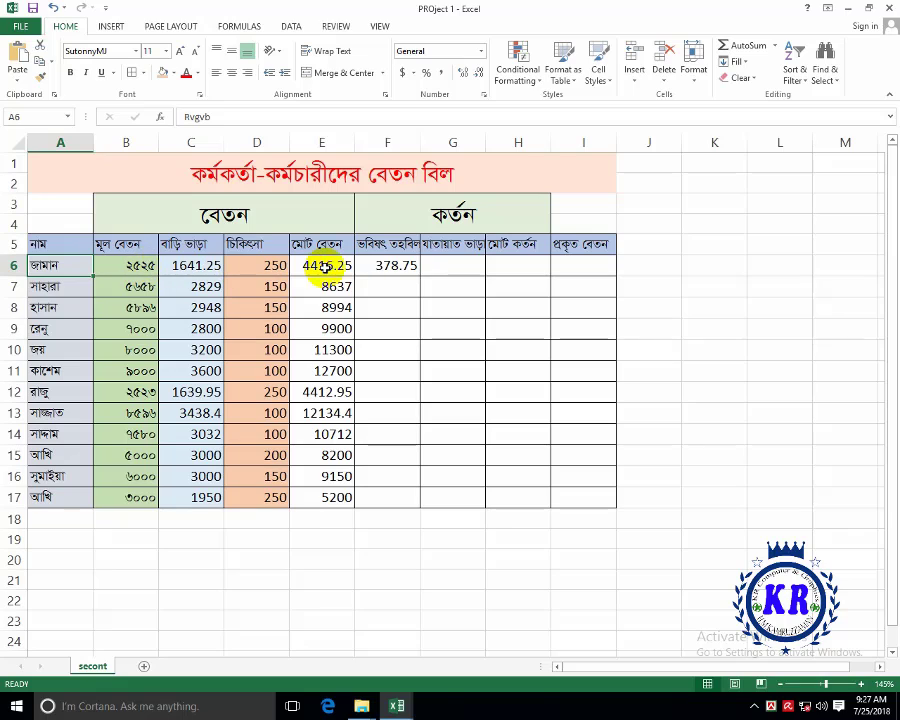
click(405, 266)
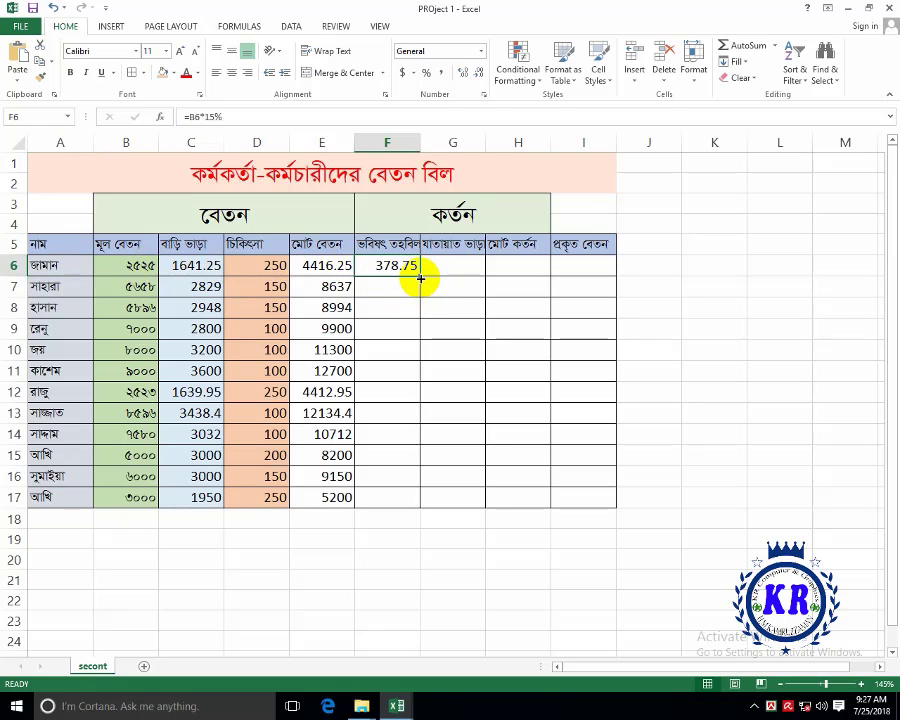
drag(420, 278, 436, 502)
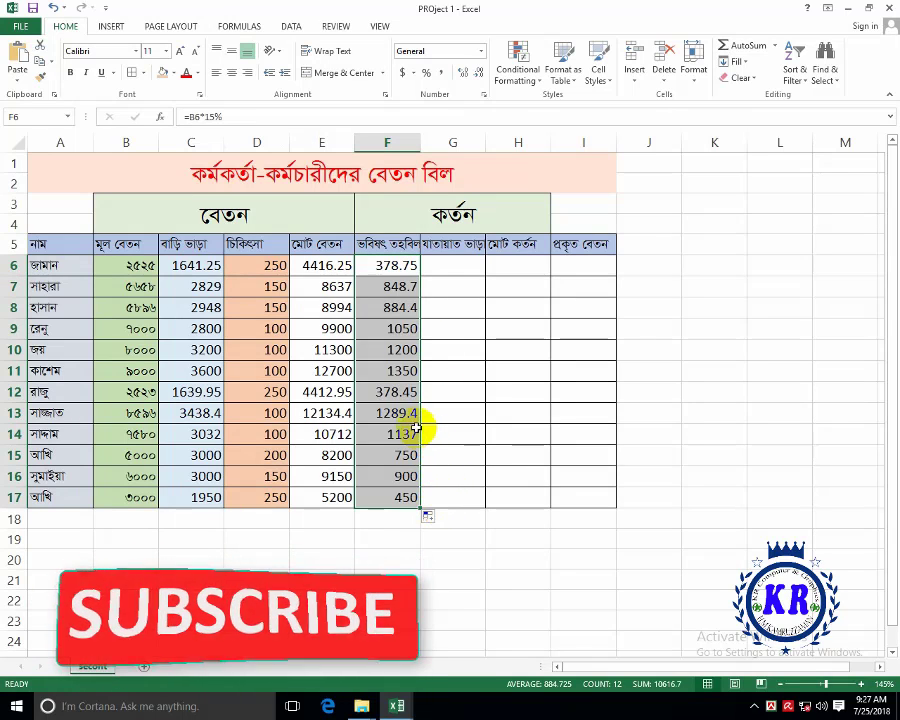
click(465, 268)
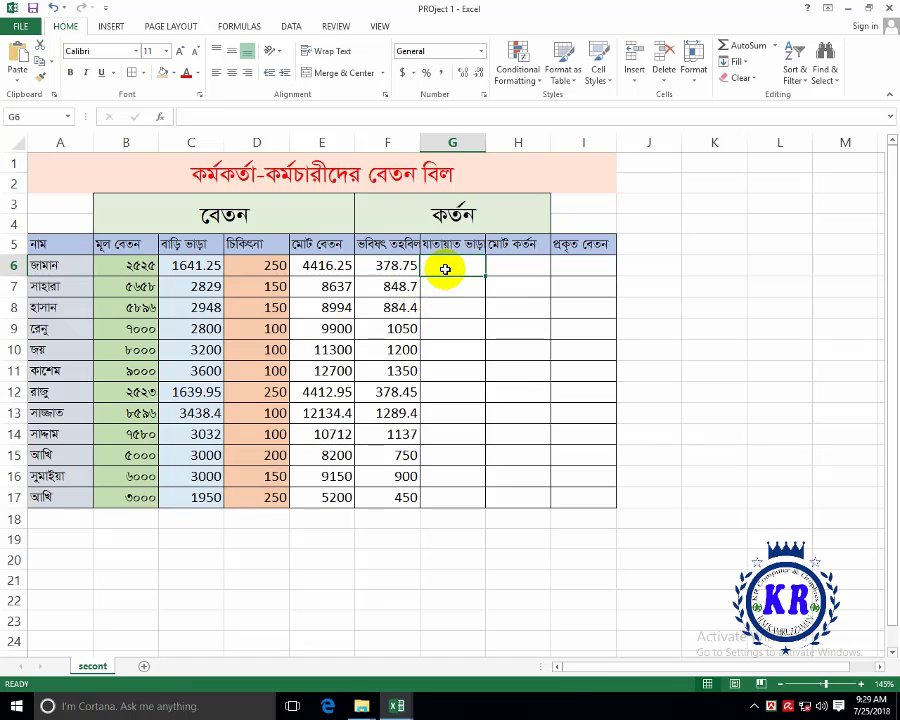
- Enter 40 in G6 and copy it down the transport column to G17
drag(448, 267, 456, 489)
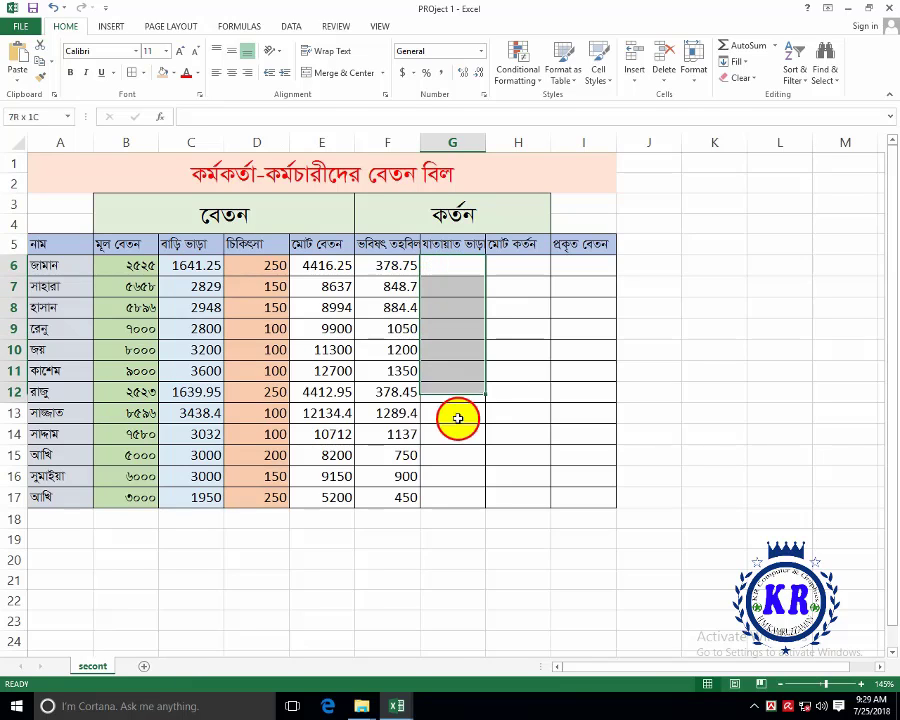
click(454, 264)
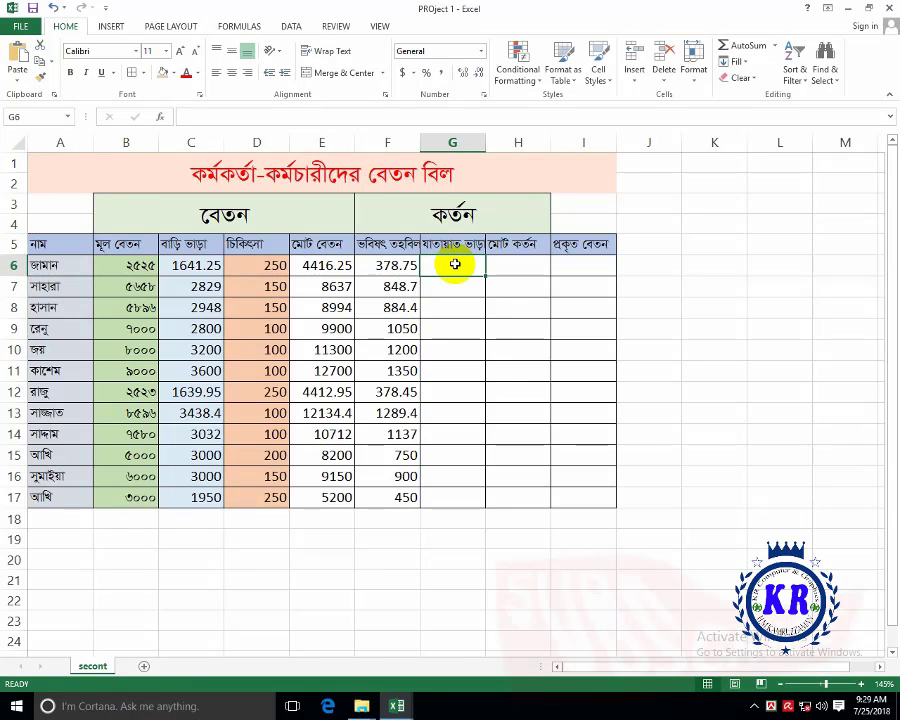
text(40)
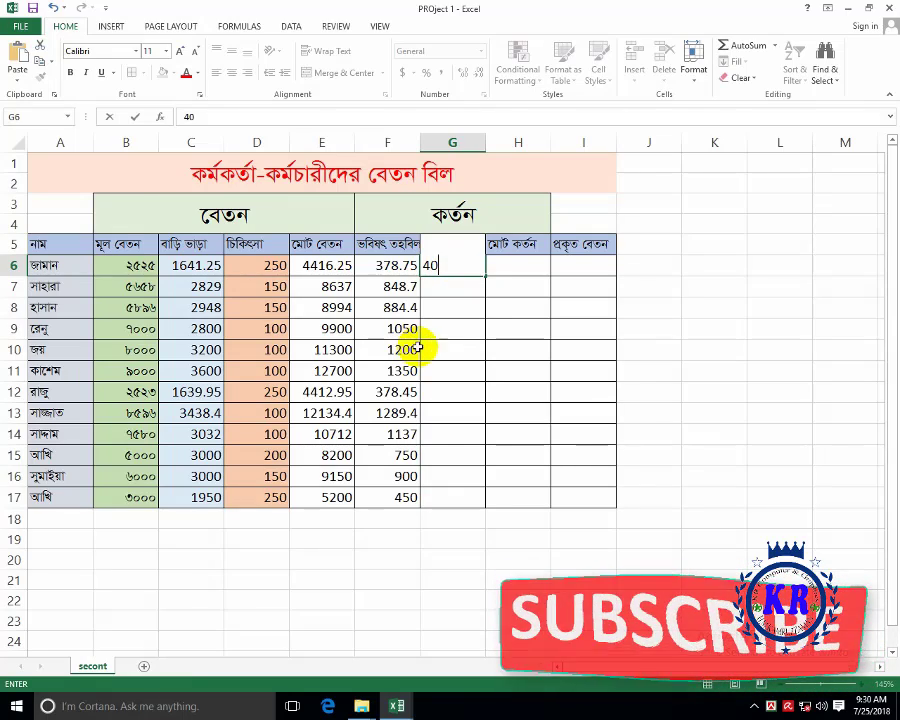
key(Return)
click(474, 268)
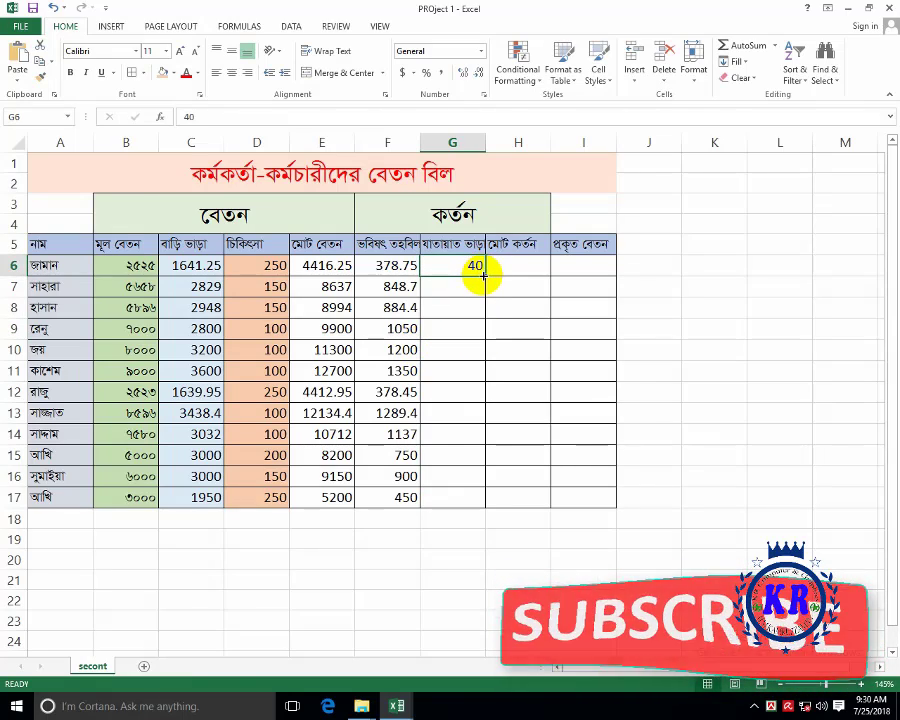
drag(481, 271, 473, 505)
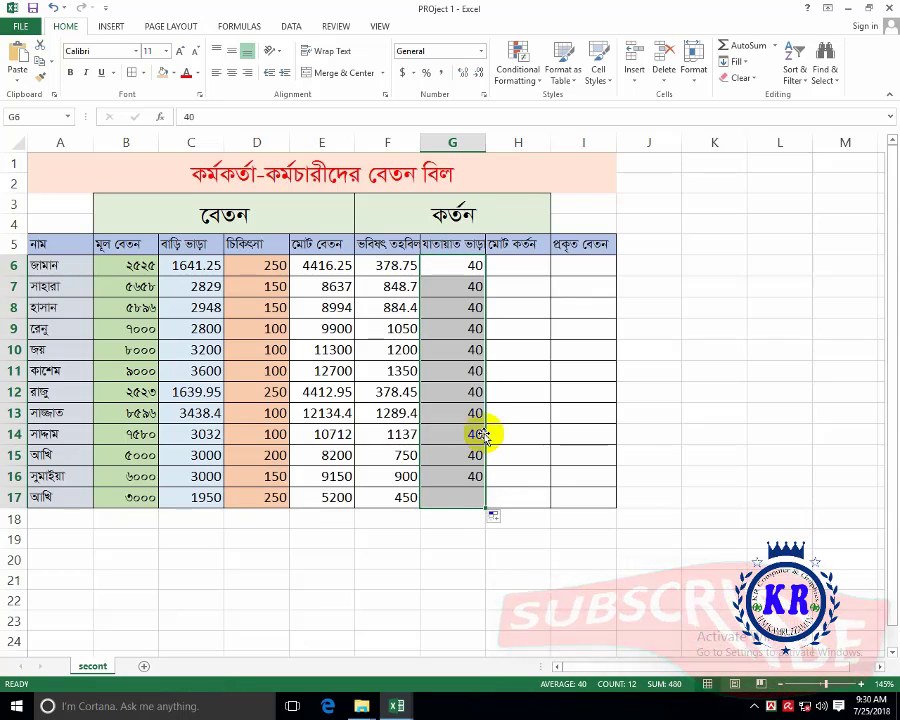
click(514, 264)
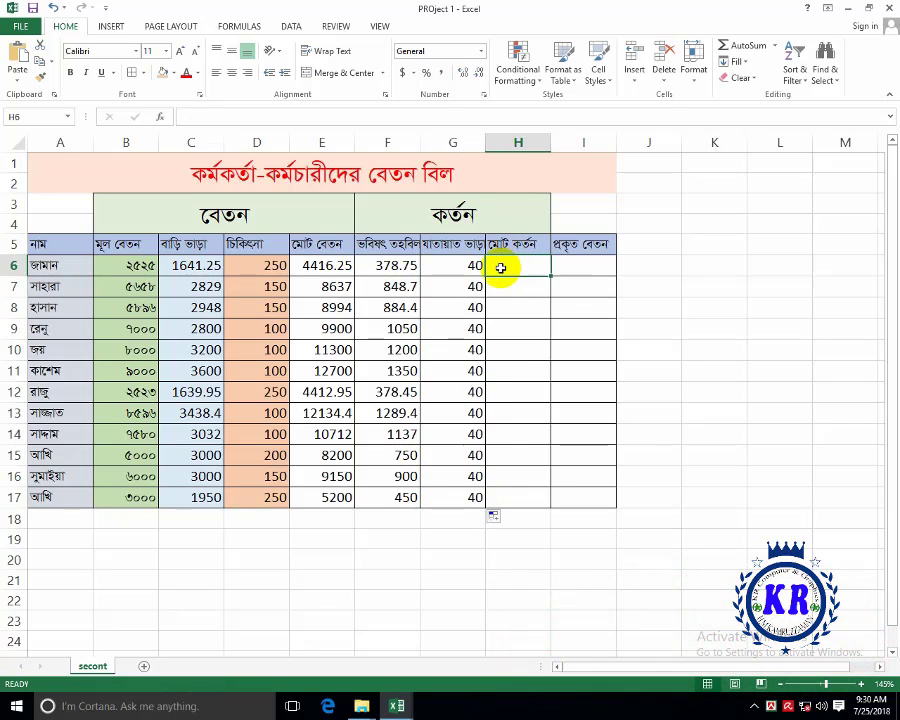
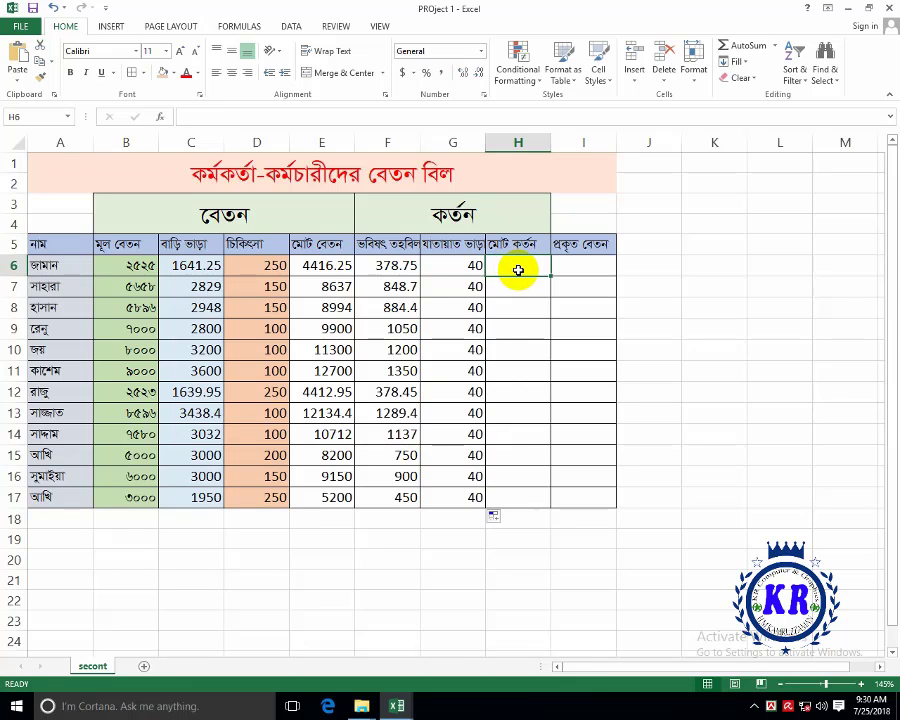
- AutoSum F6:G6 into H6 and fill it down to H17, giving totals 418.75 to 490
click(742, 45)
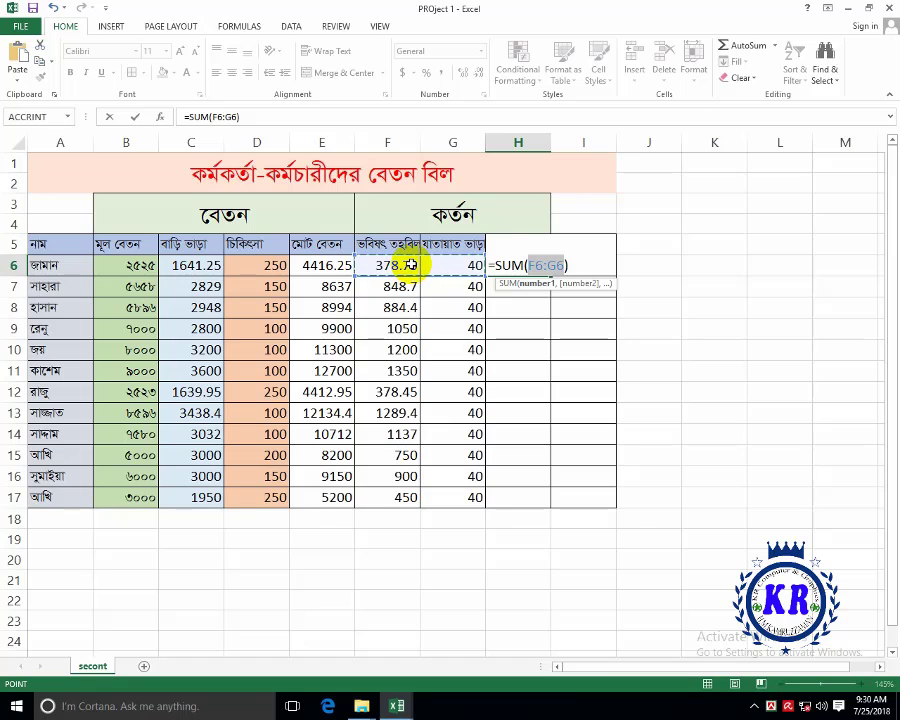
key(Return)
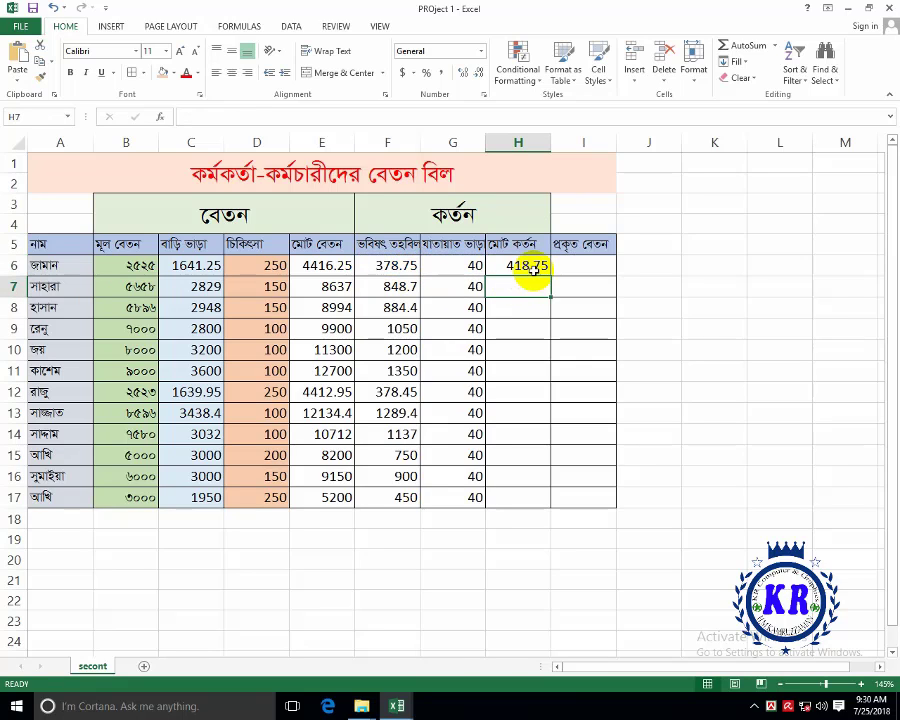
click(535, 268)
drag(549, 276, 550, 503)
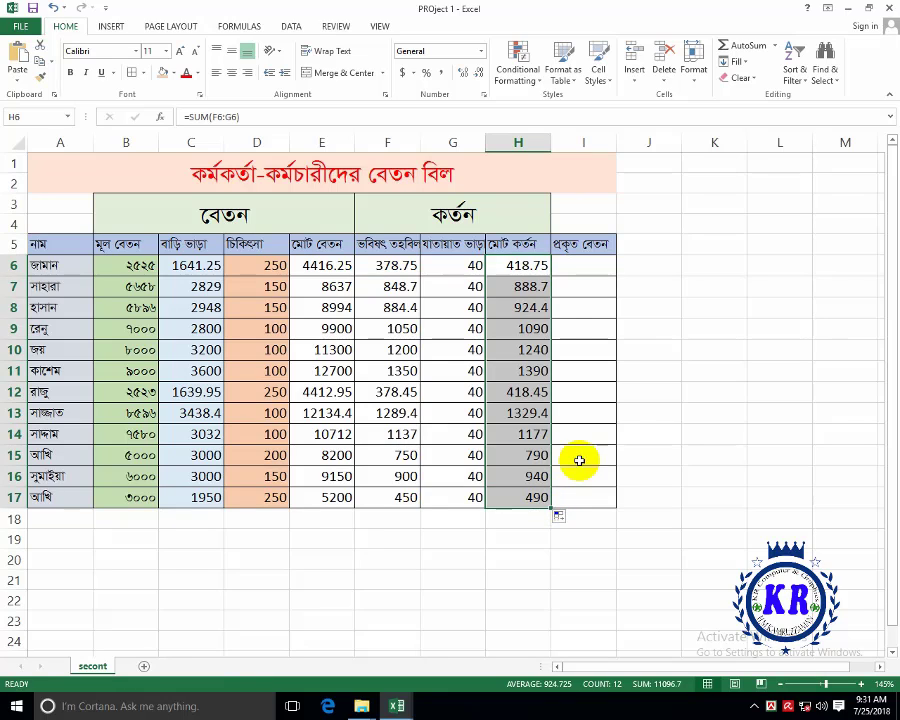
click(578, 270)
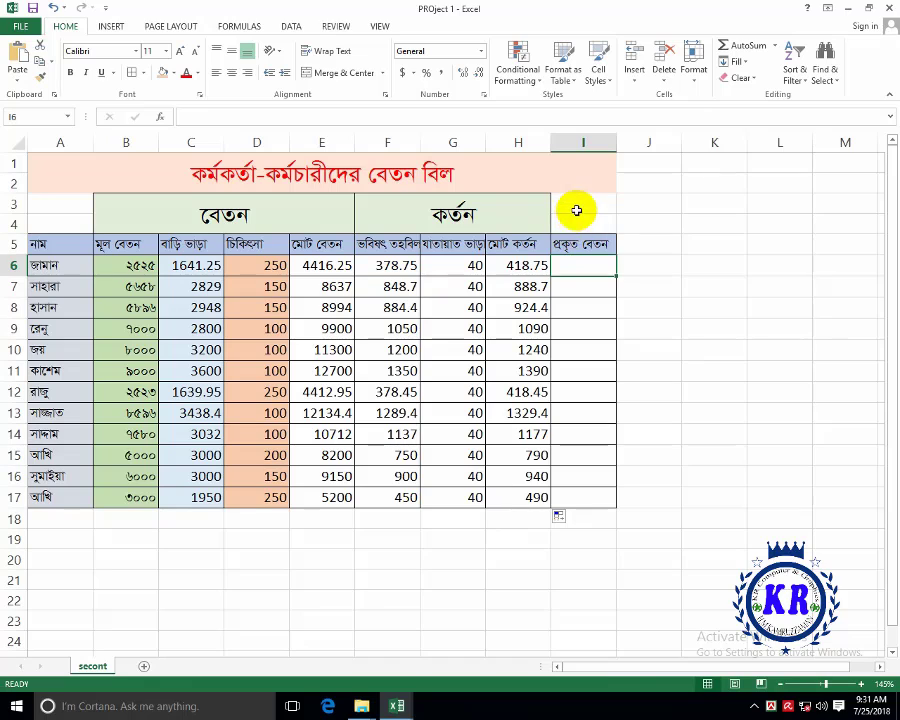
- Merge the blank cells I3:I4 and give them a light orange fill
drag(574, 211, 582, 222)
click(345, 73)
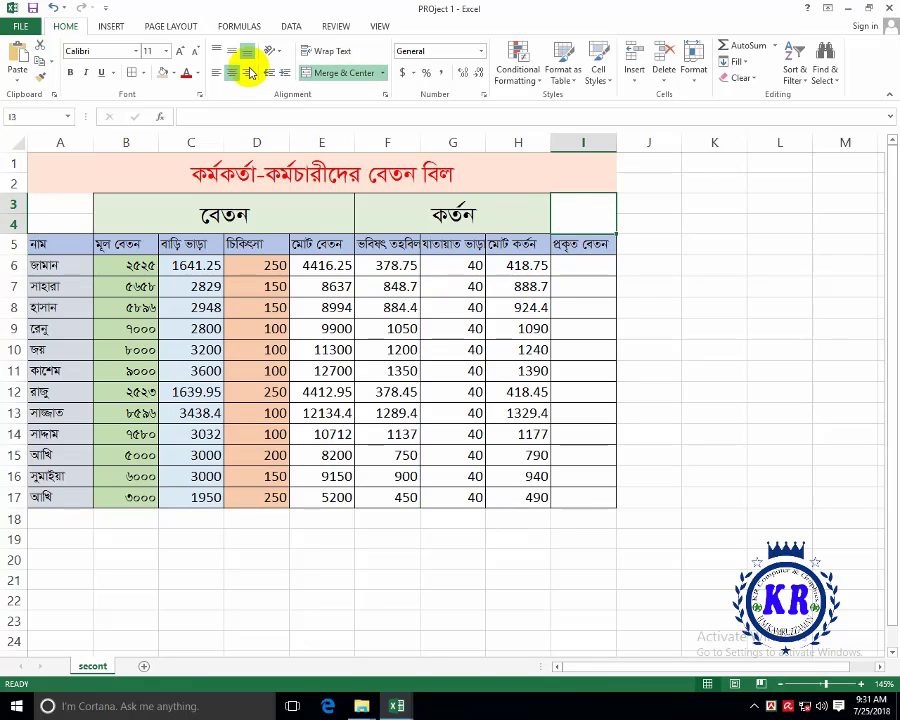
click(165, 73)
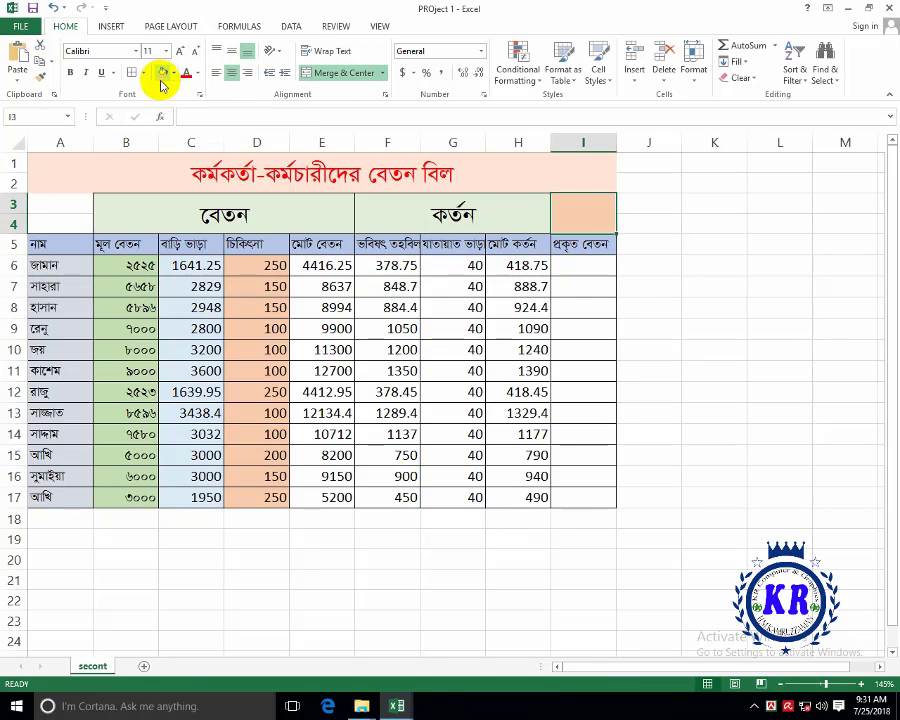
- Merge cells A3:A4 and give them the same light orange fill
drag(64, 206, 64, 225)
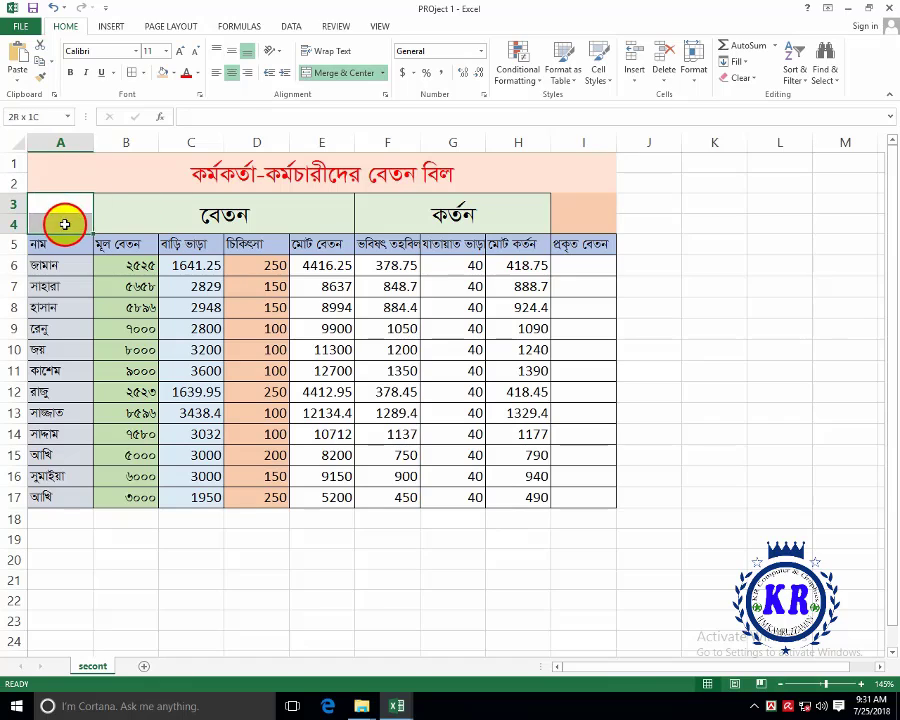
click(337, 76)
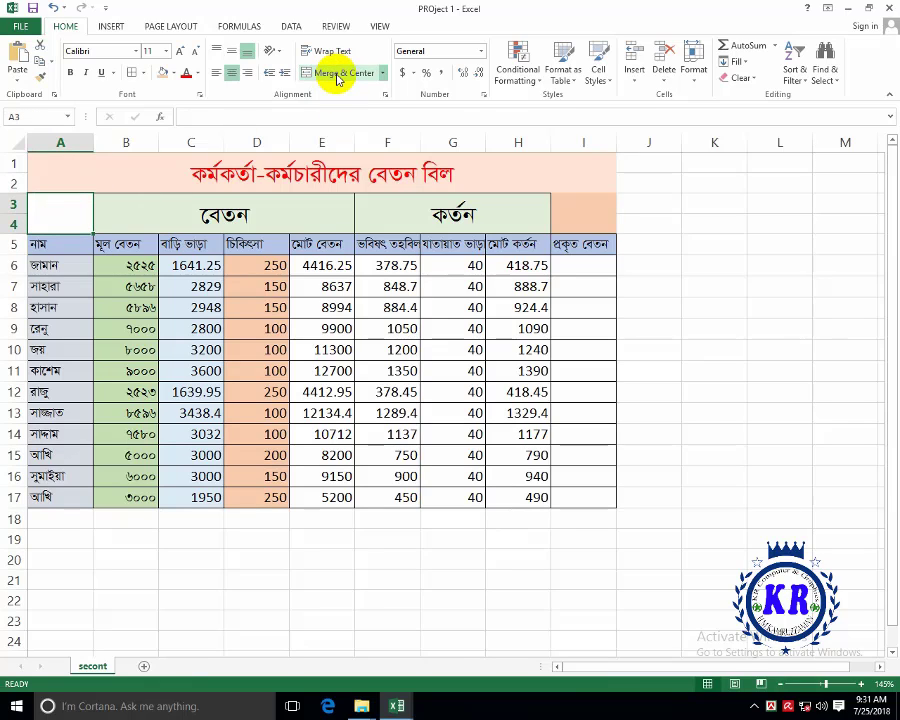
click(167, 73)
click(574, 268)
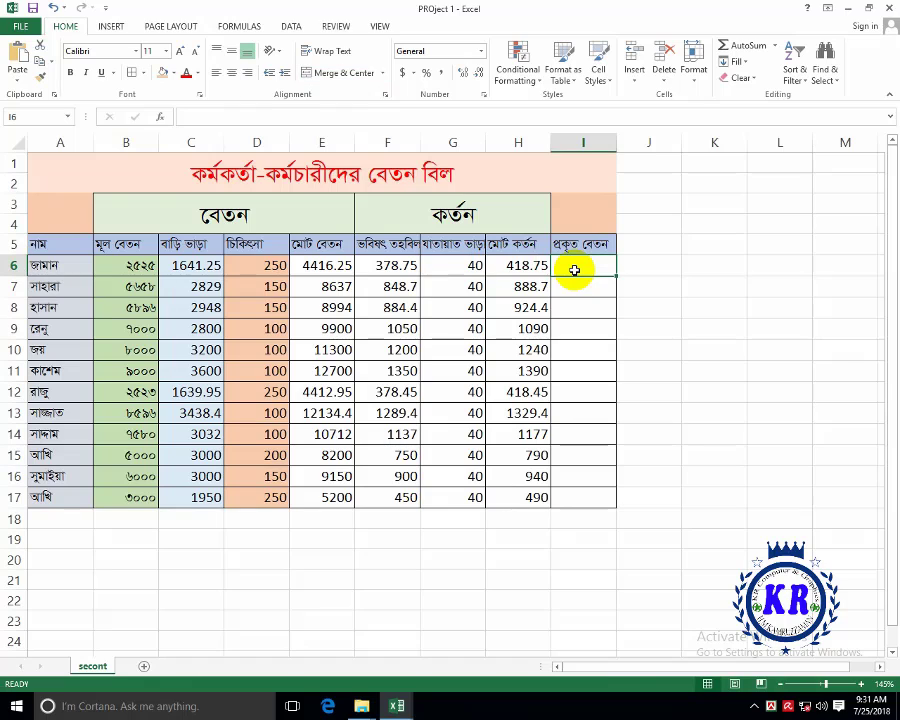
click(521, 262)
drag(522, 267, 526, 476)
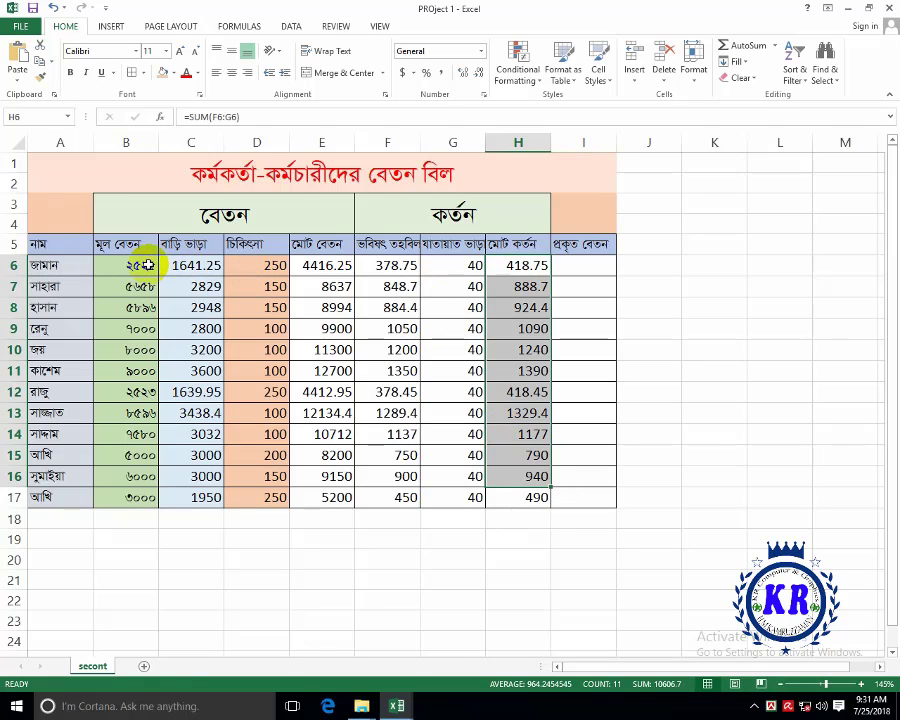
drag(316, 265, 310, 412)
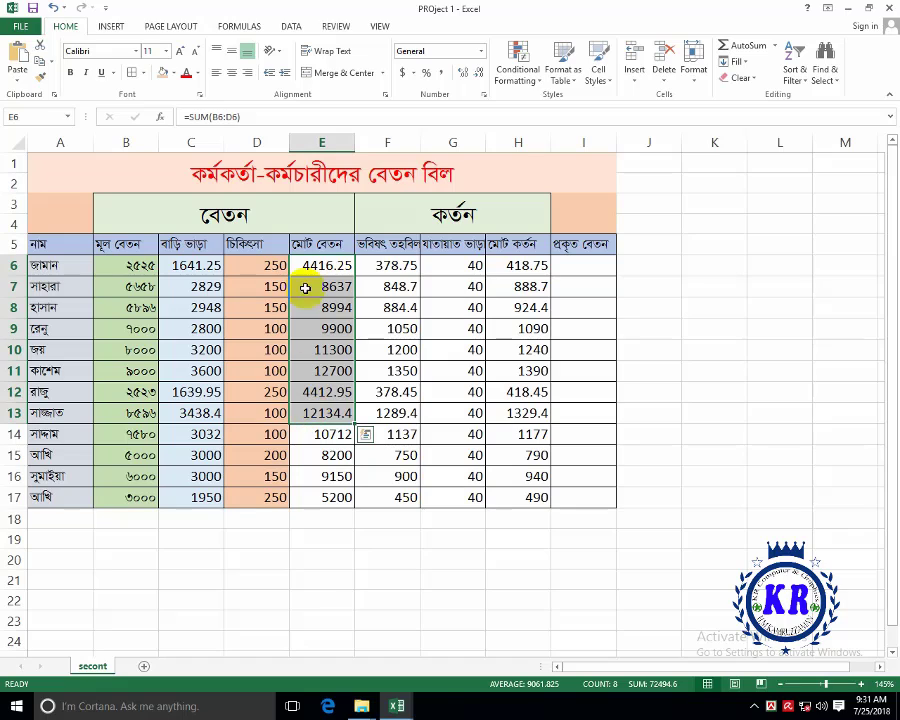
- Enter =SUM(E6:H6) in I6 and fill it down to I17, giving 5253.75 to 6180
click(574, 265)
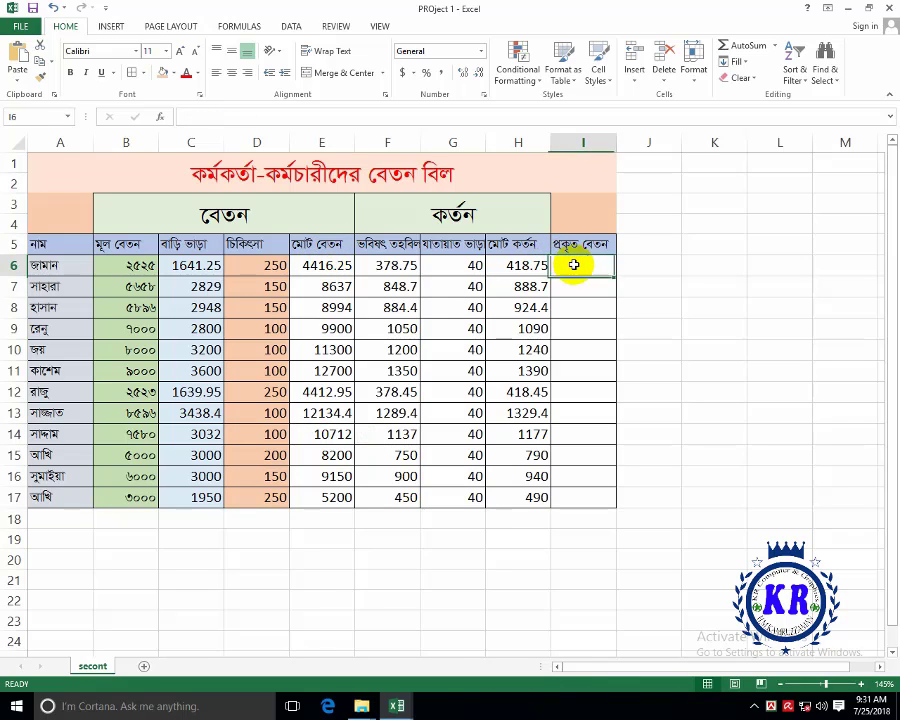
text(=)
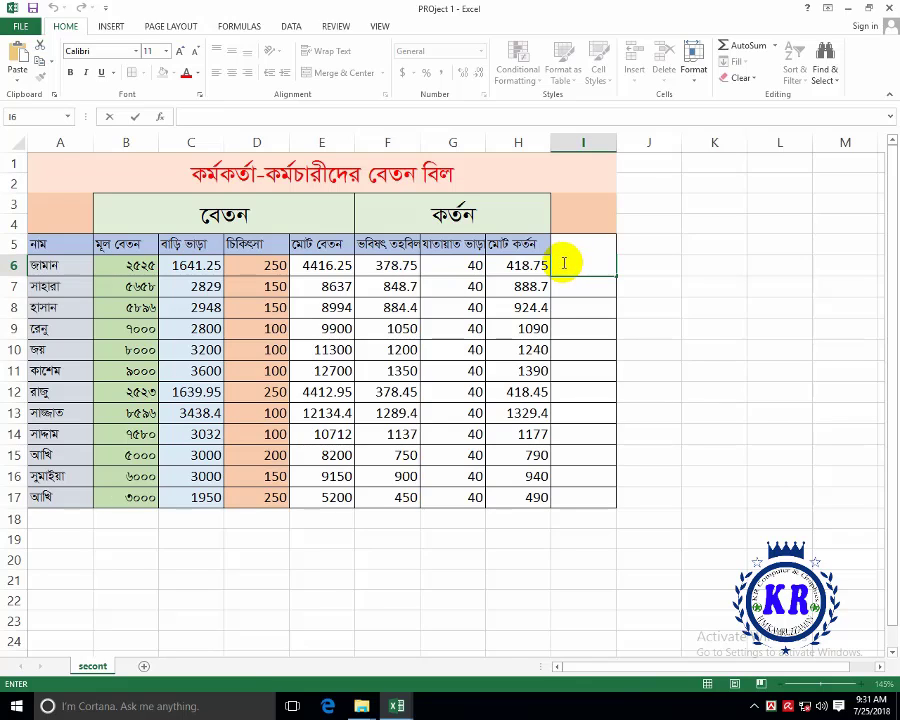
text(=s)
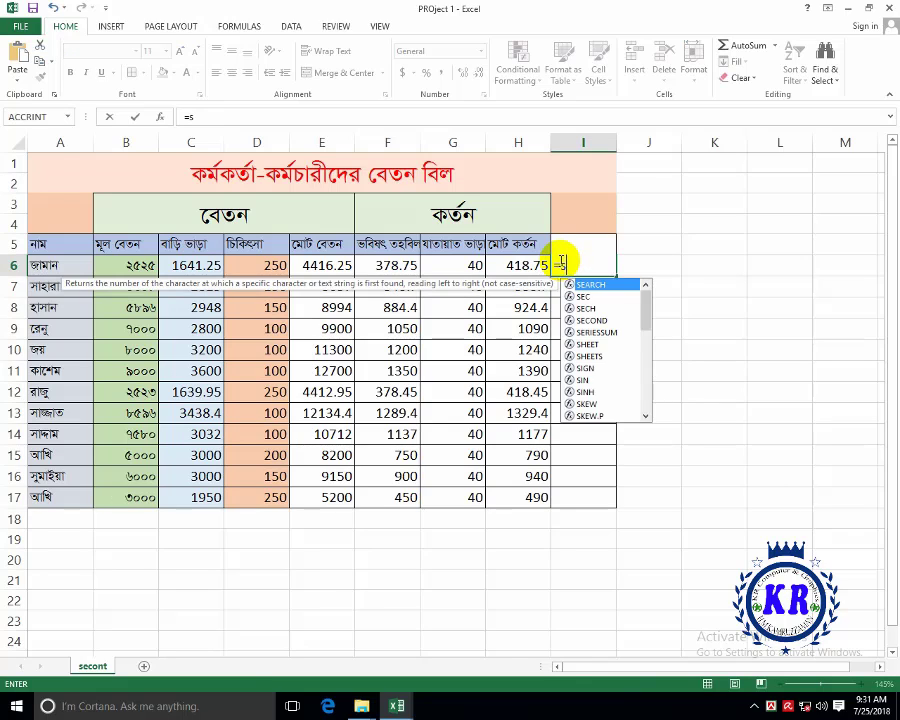
text(um()
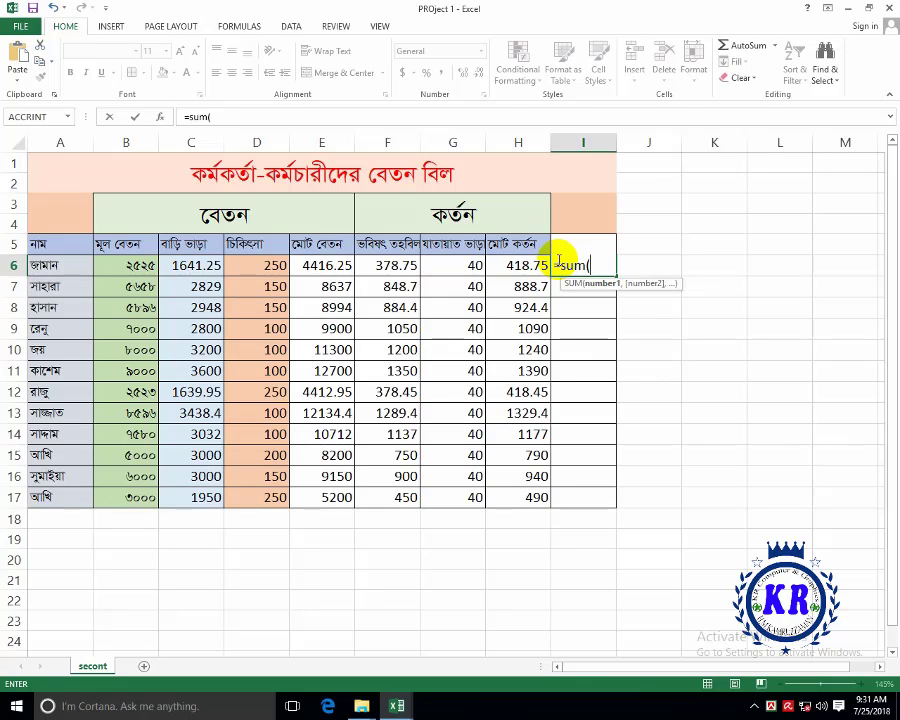
text(e)
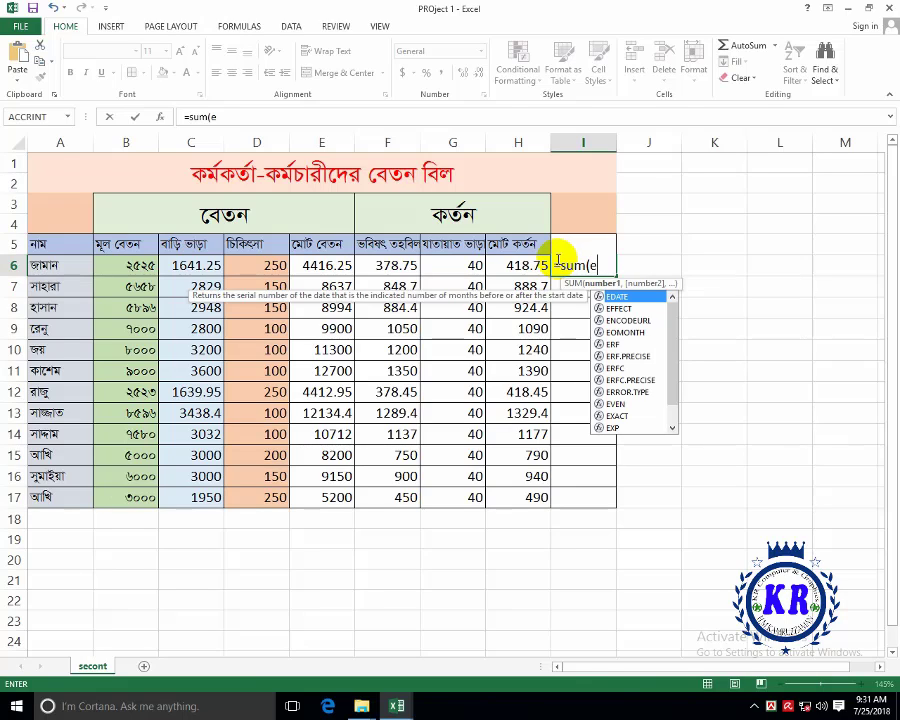
key(Escape)
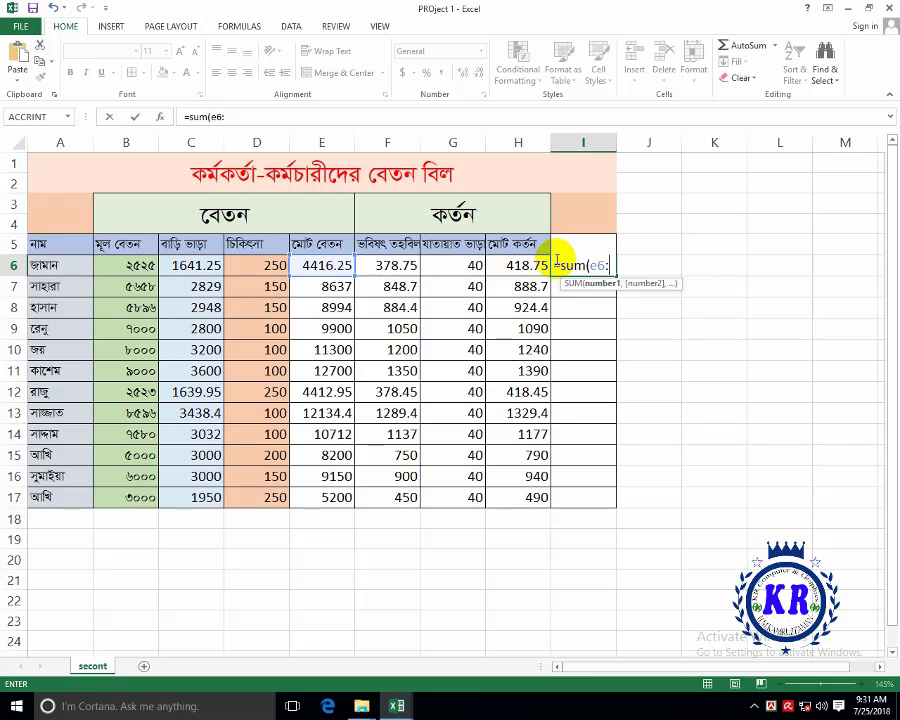
text(h6)
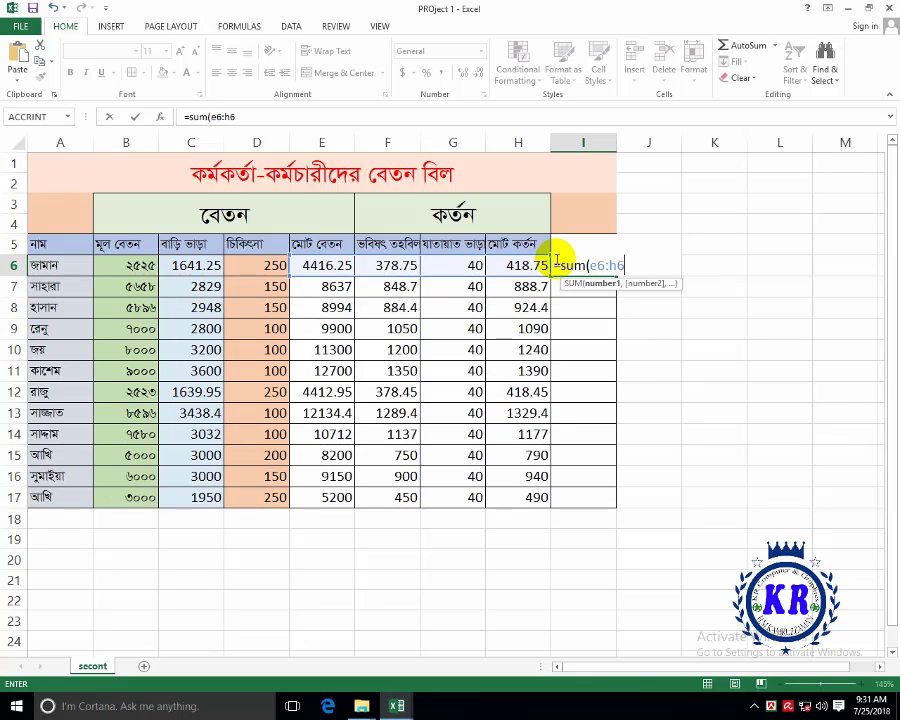
key(Return)
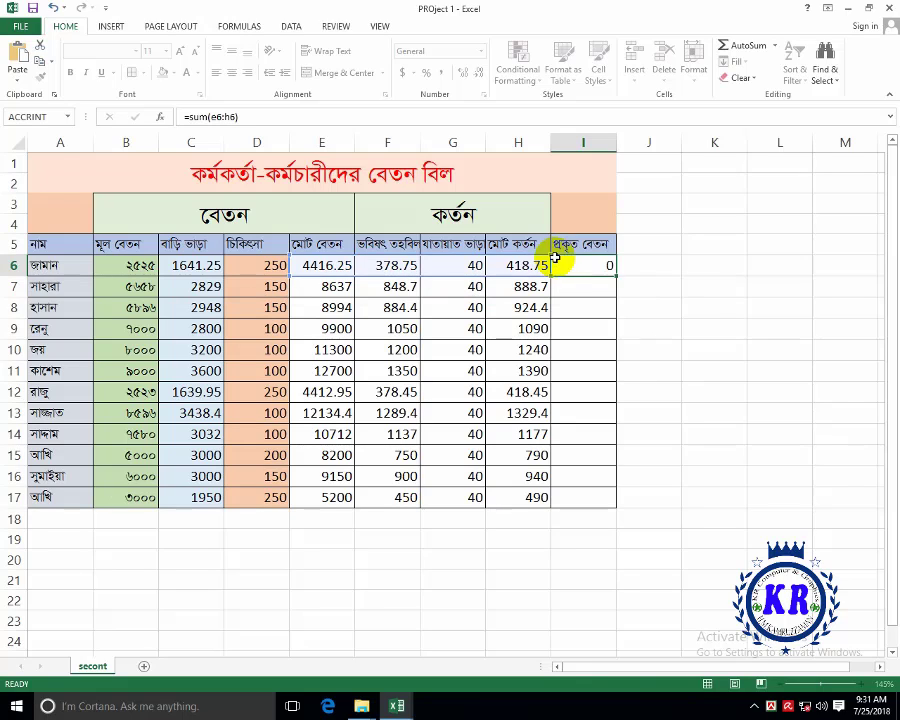
click(580, 265)
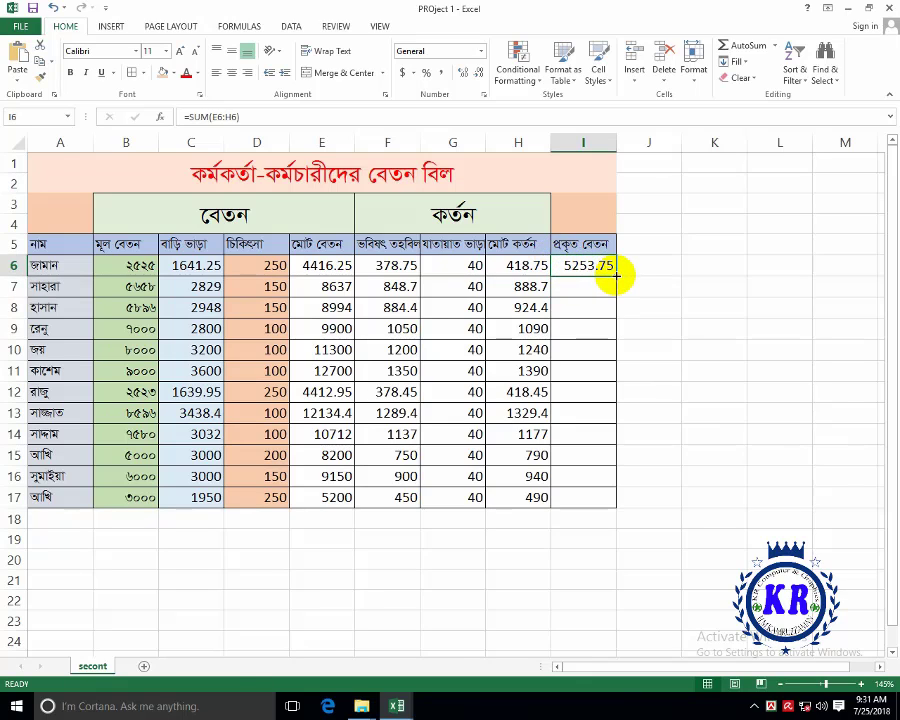
drag(617, 275, 627, 508)
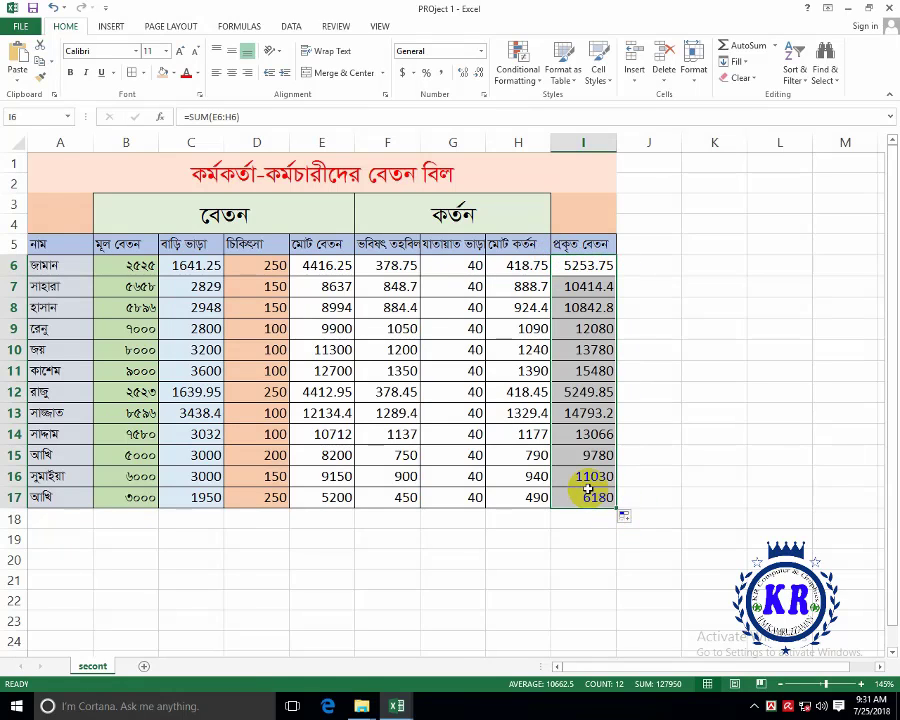
click(321, 392)
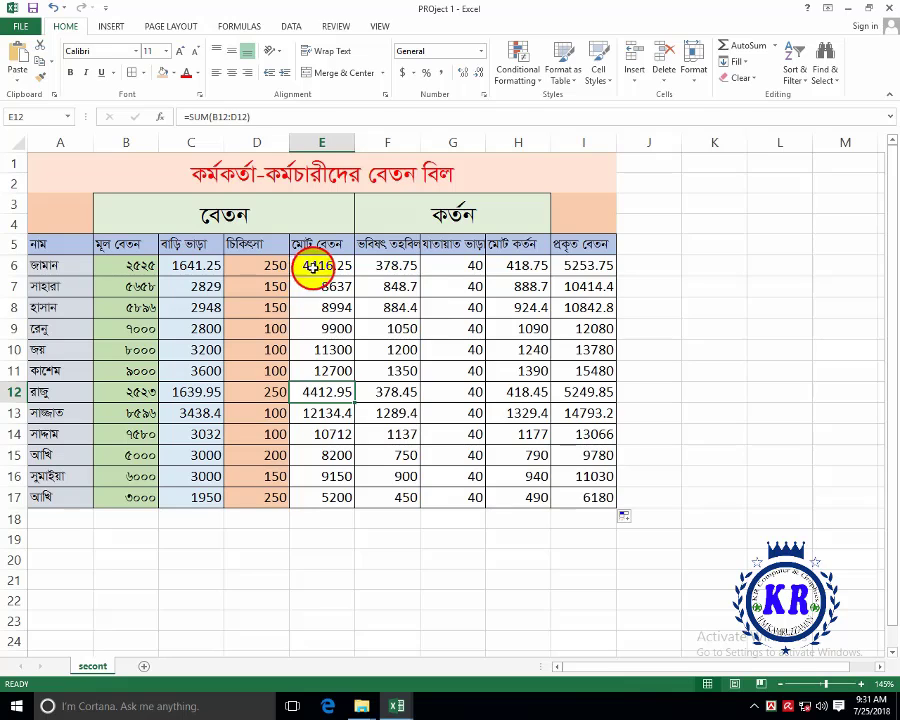
- Fill the column E values and then the column F values, rows 6–17, with grey
drag(313, 266, 320, 496)
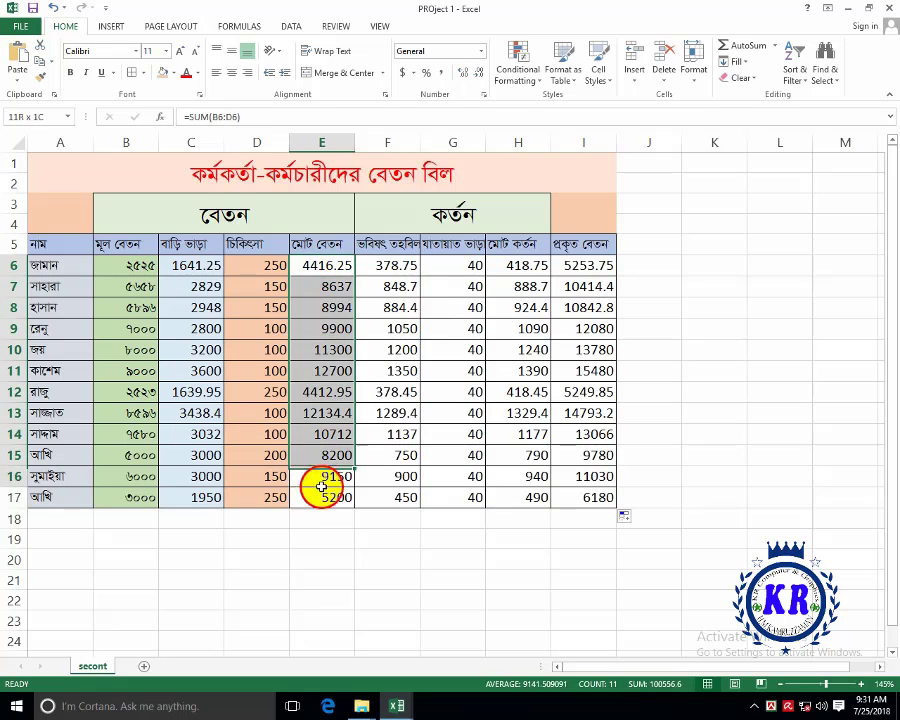
click(173, 70)
click(179, 112)
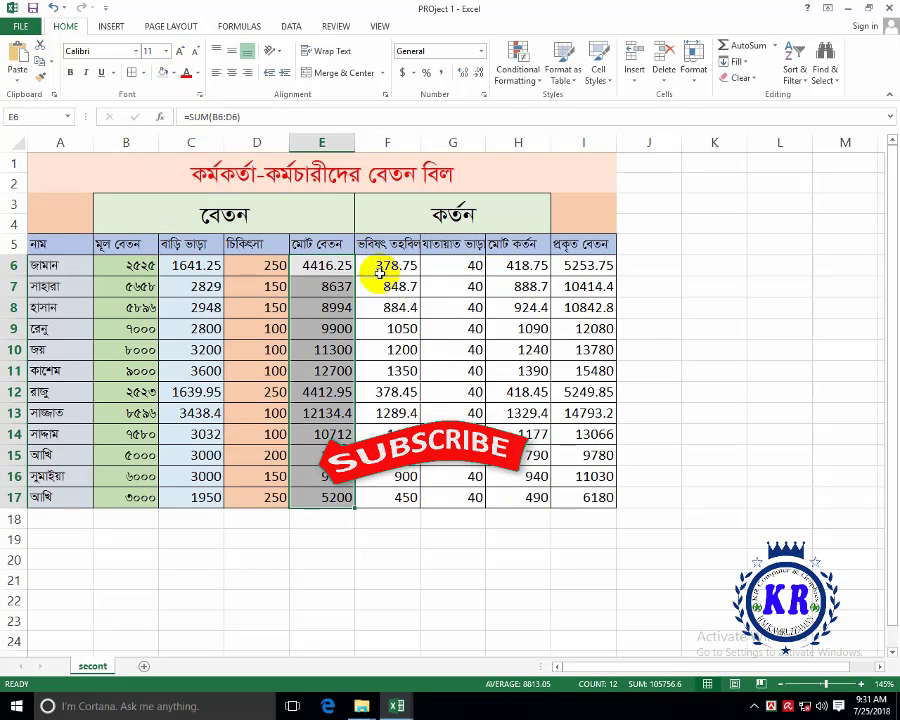
drag(385, 266, 394, 494)
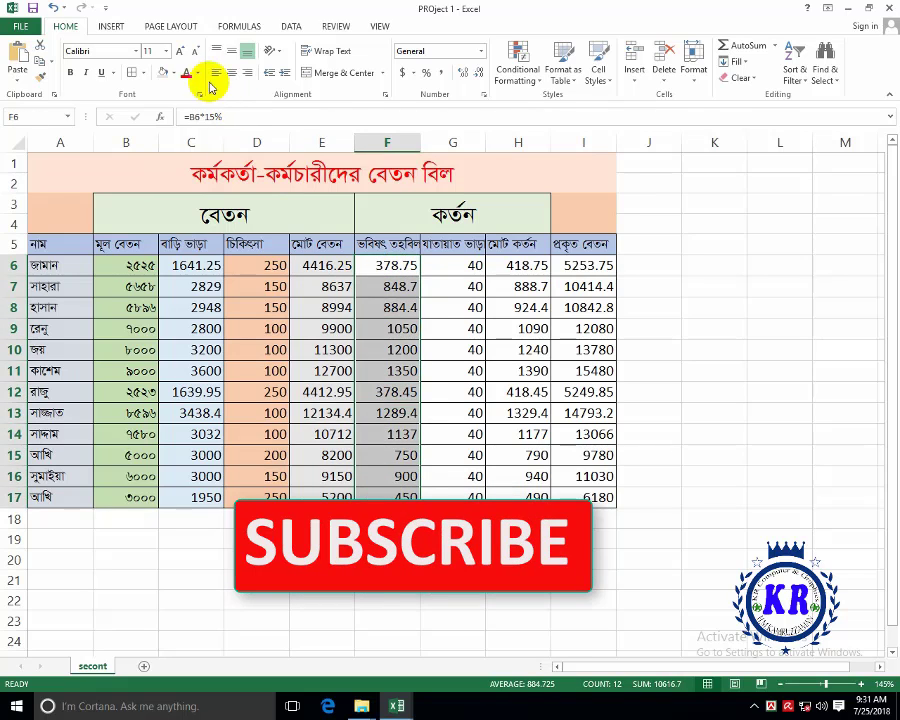
click(176, 74)
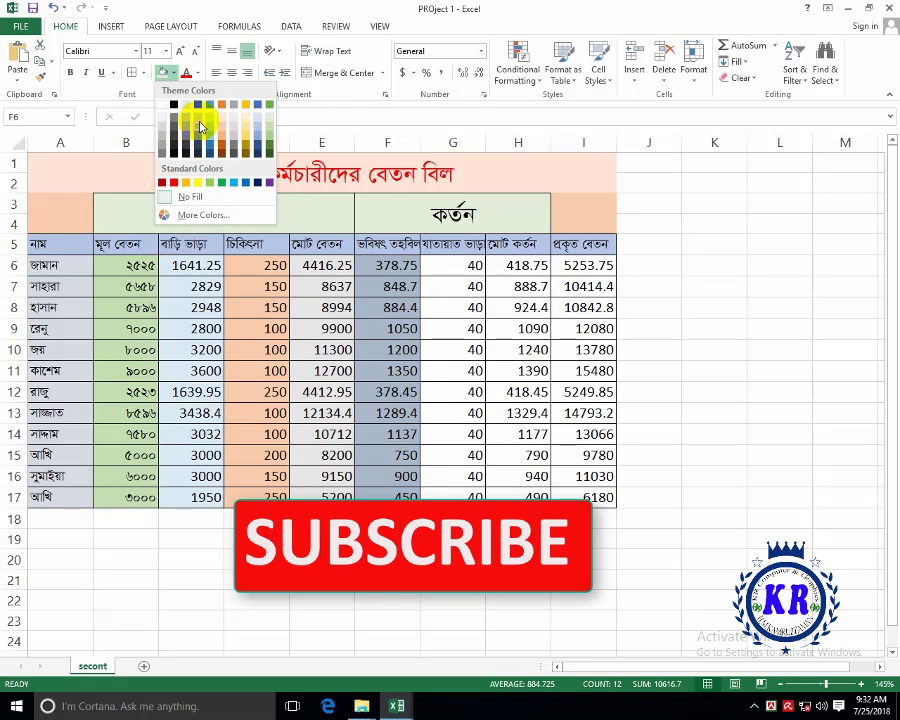
click(199, 118)
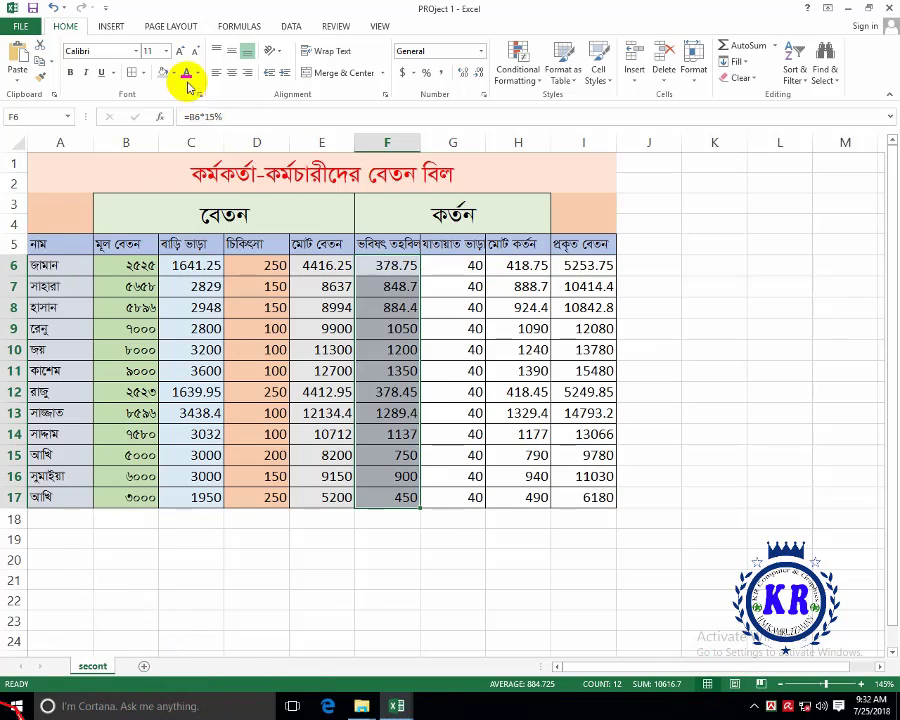
click(174, 73)
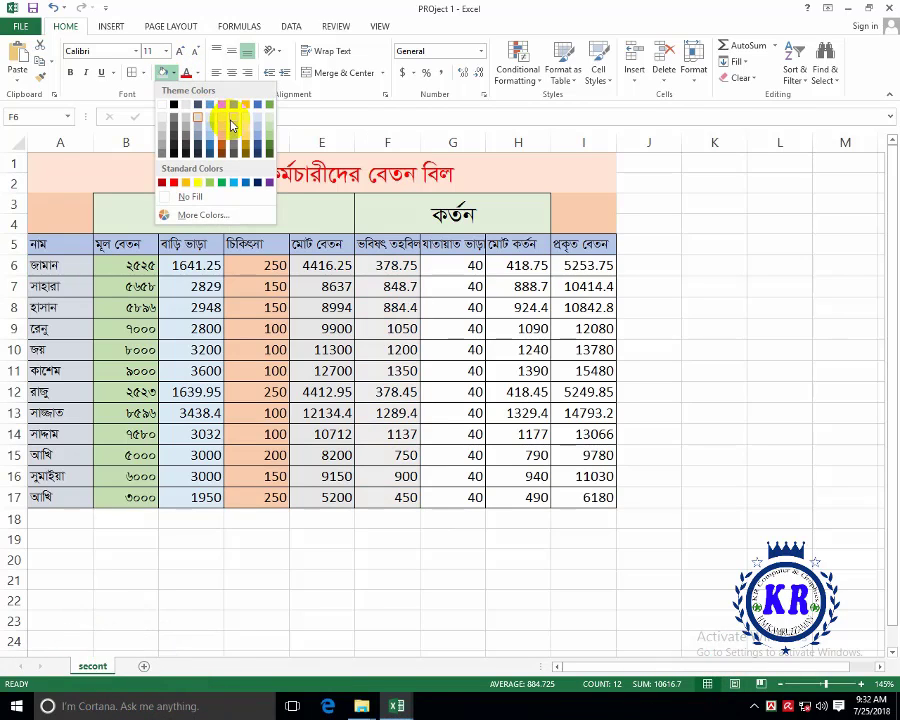
click(232, 133)
- Fill rows 6–17 of column G blue-grey, column H gold and column I green
click(454, 268)
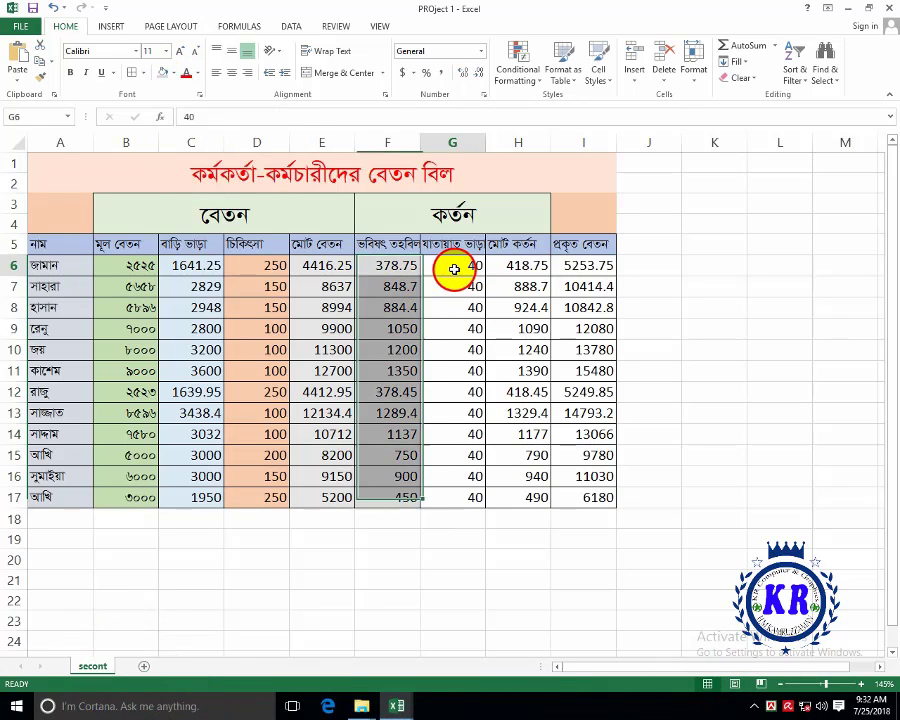
drag(454, 268, 458, 494)
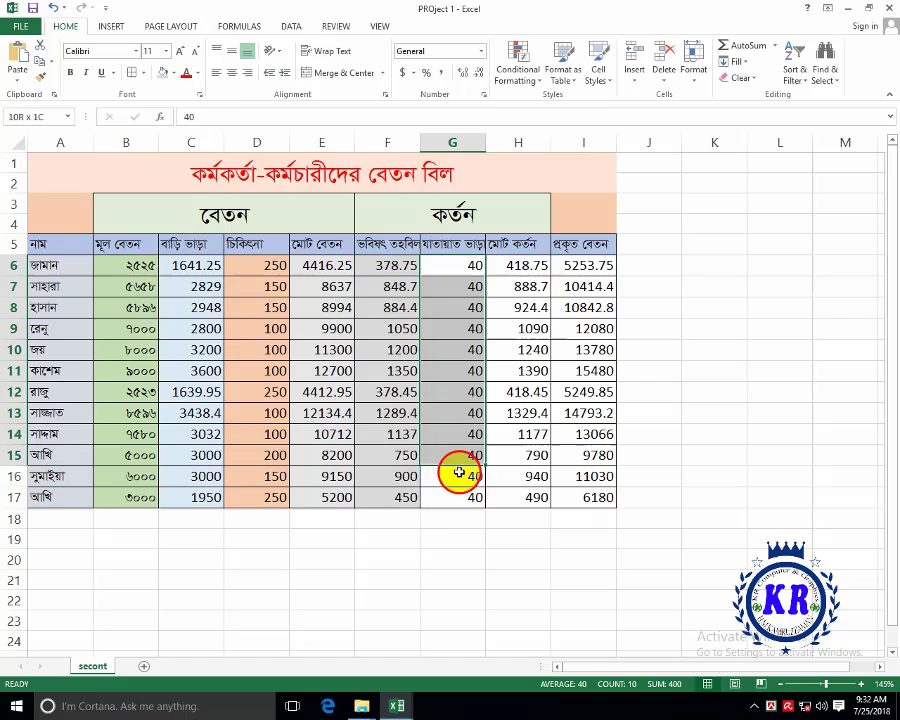
click(172, 76)
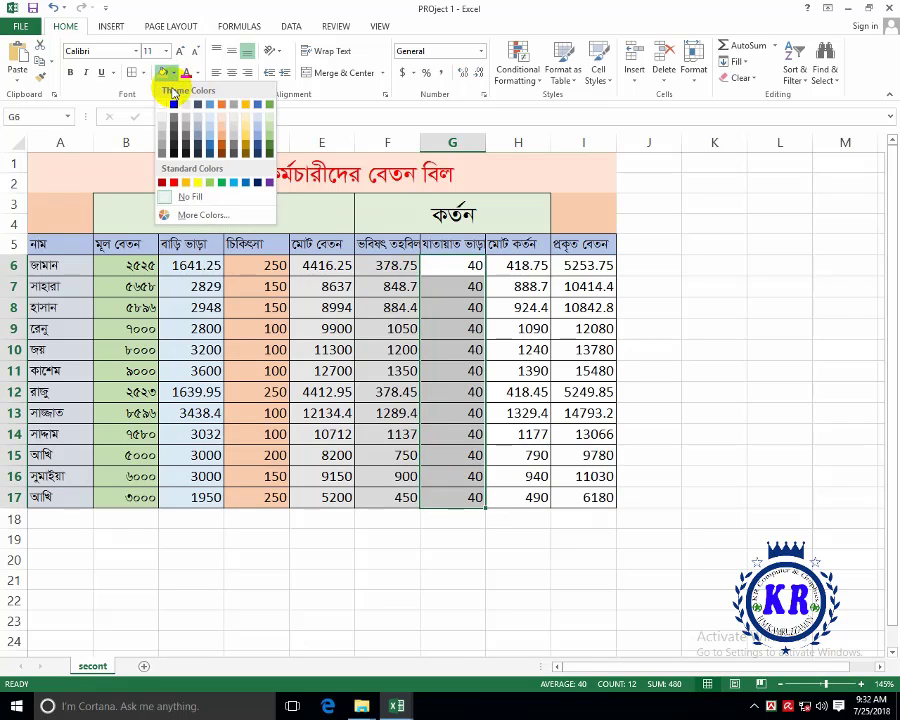
click(201, 134)
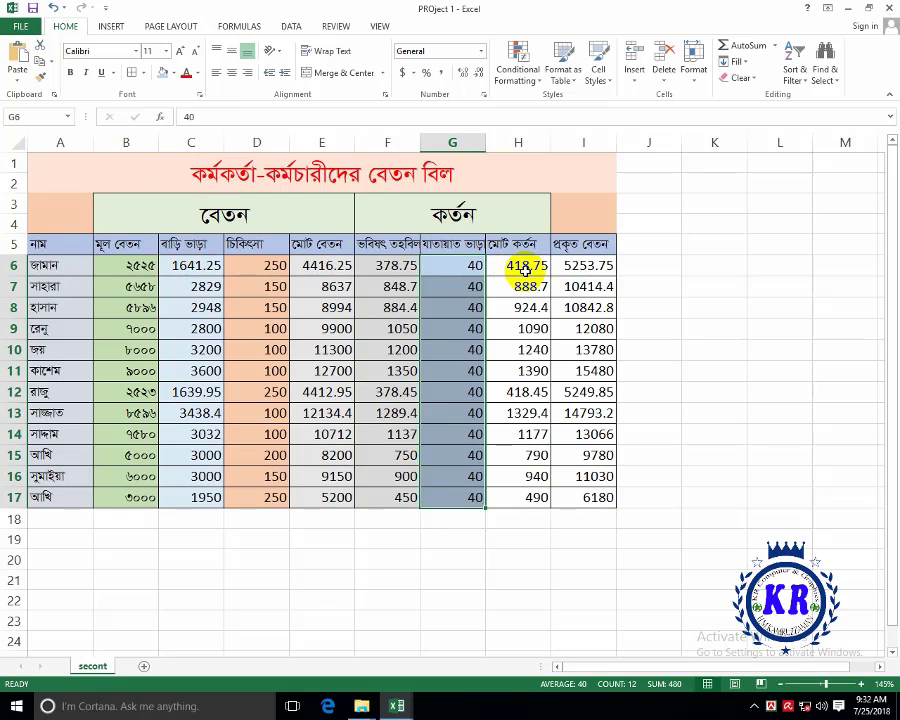
drag(525, 268, 526, 494)
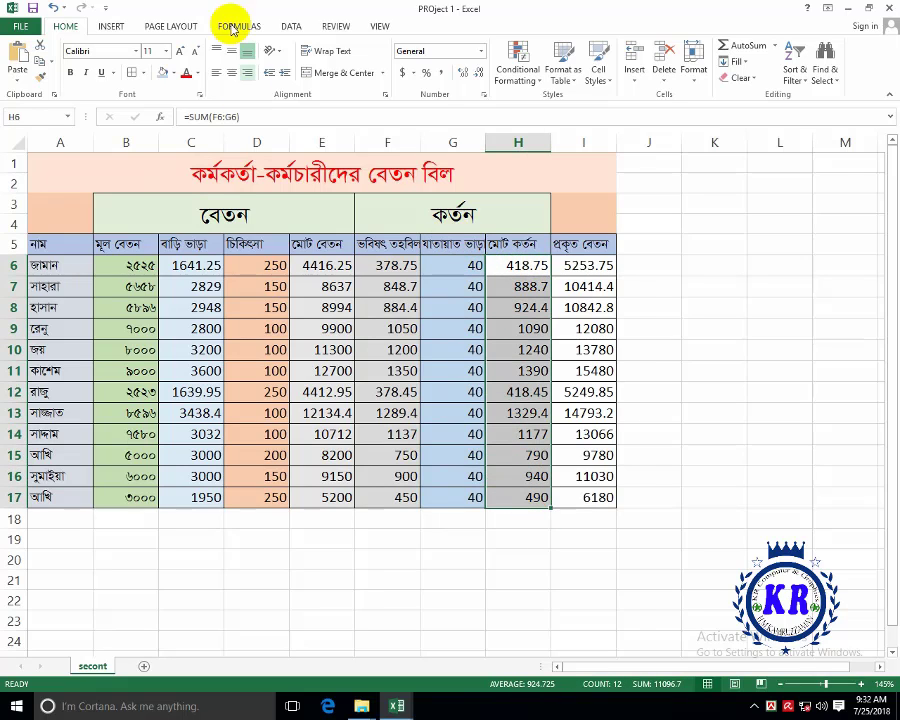
click(174, 76)
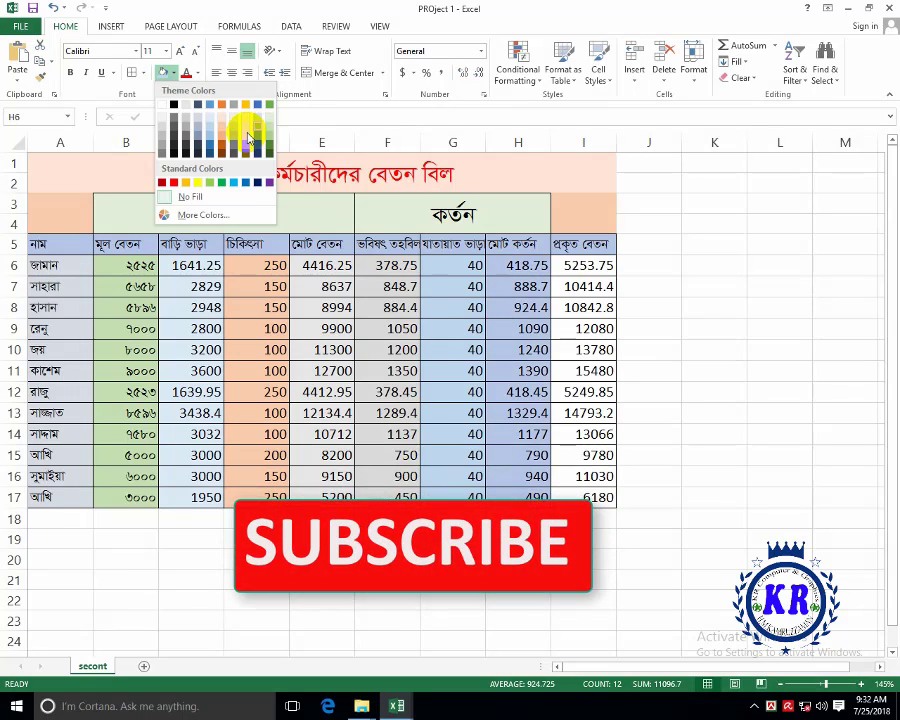
click(243, 134)
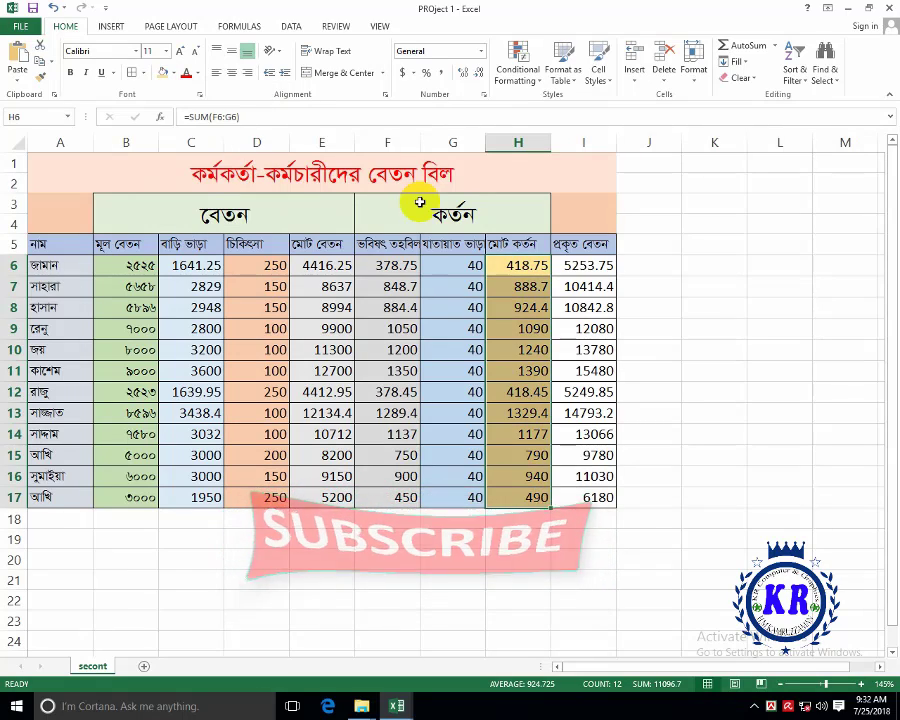
drag(586, 265, 598, 494)
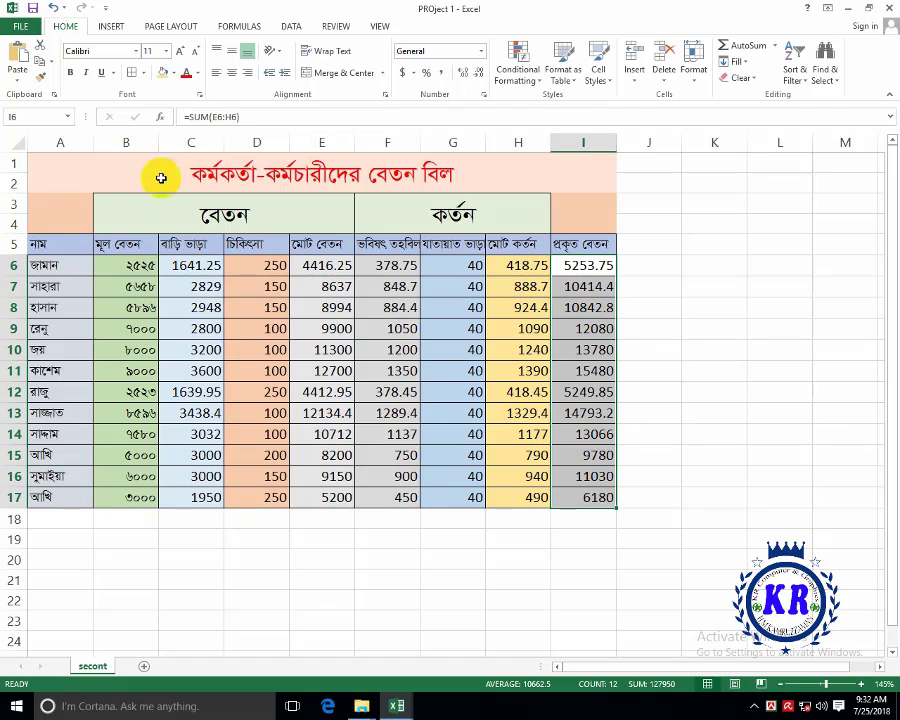
click(174, 73)
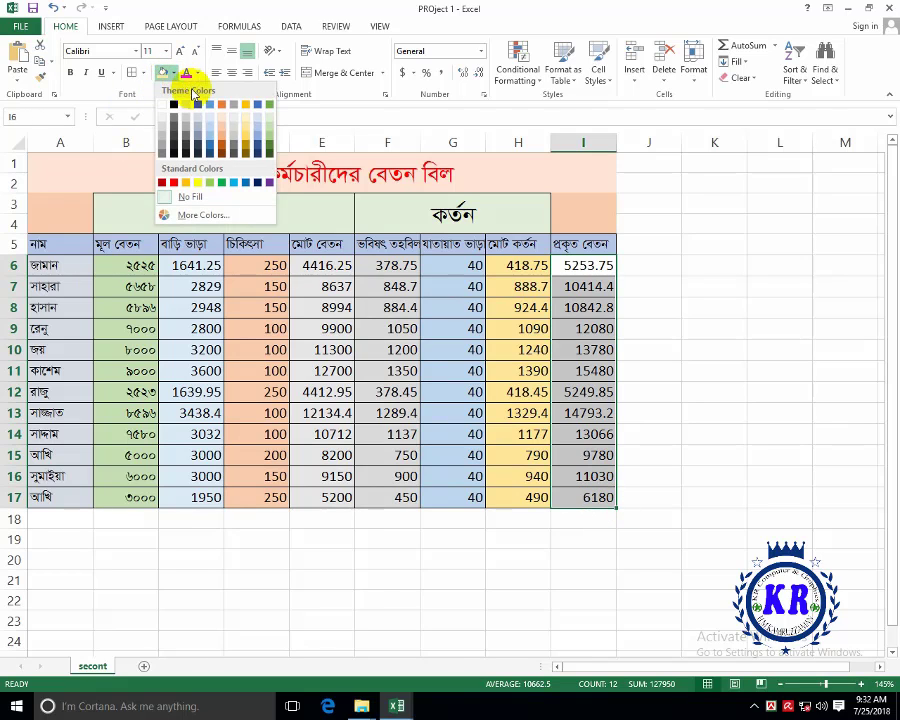
click(268, 130)
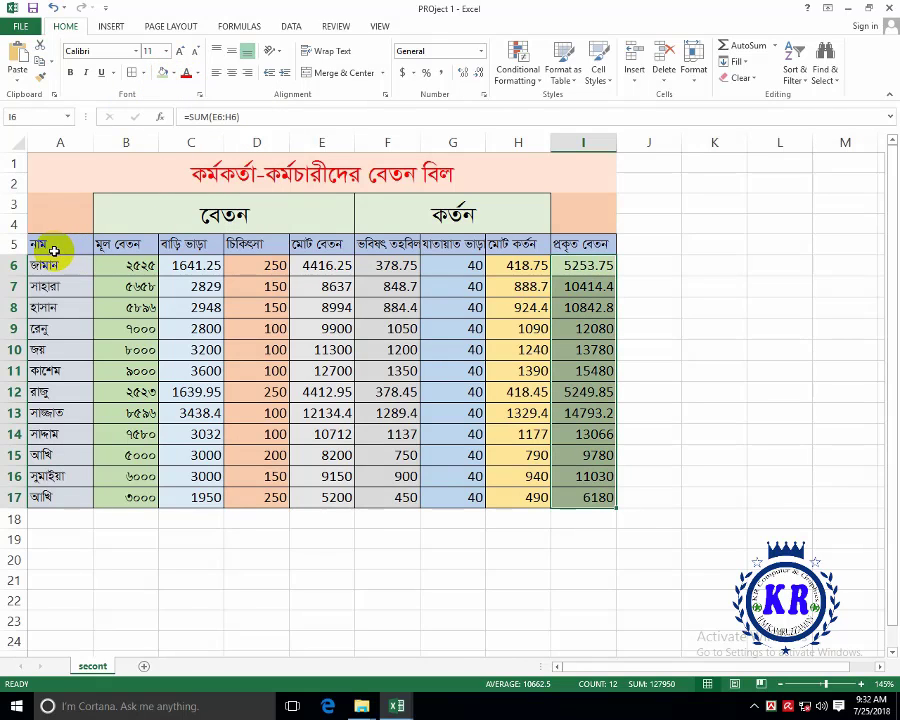
- Give the header row 5 across the table an orange fill
mouse_move(60, 240)
mouse_down()
mouse_move(490, 268)
mouse_move(560, 243)
mouse_up()
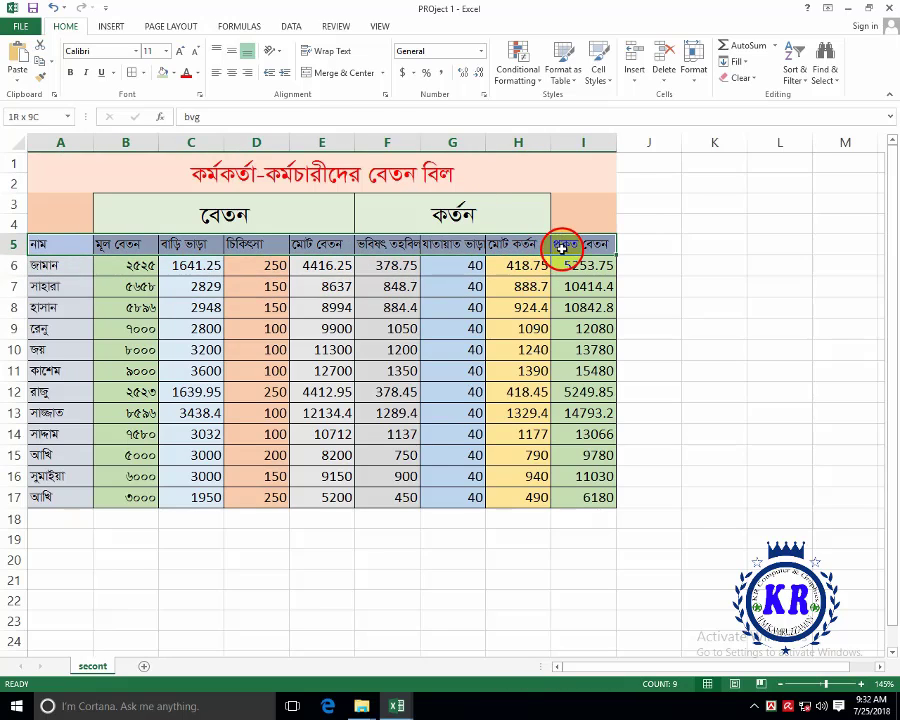
click(174, 73)
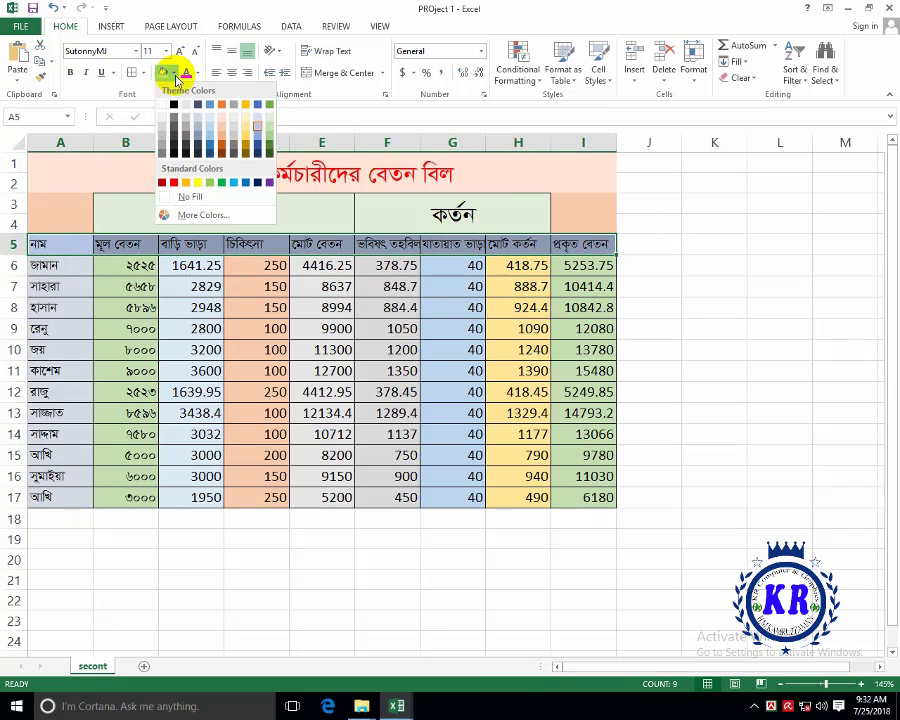
click(222, 150)
click(213, 330)
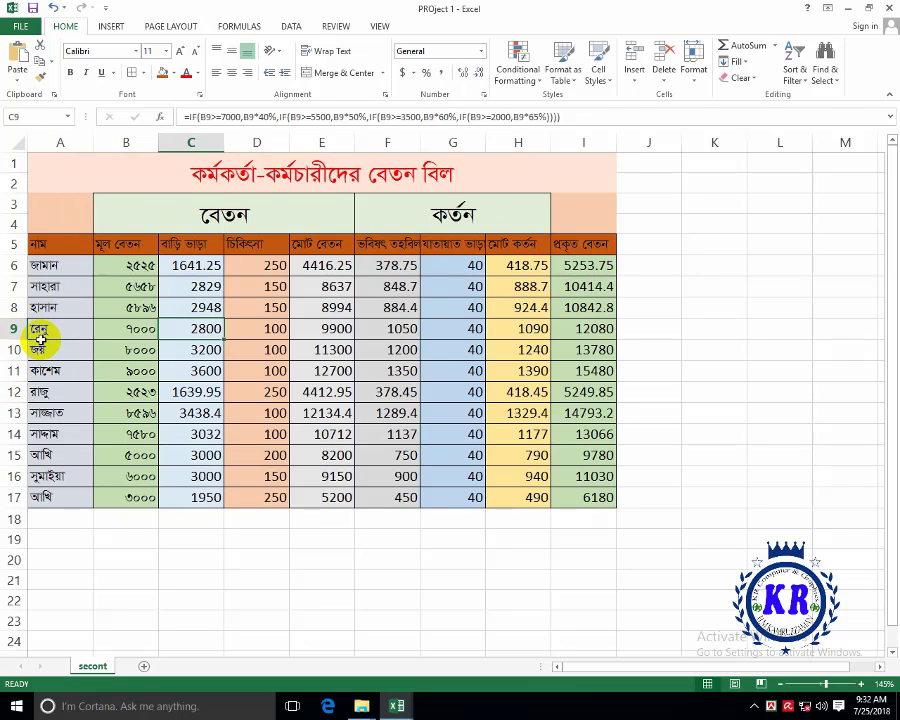
- Insert a blank column before the names and merge and centre the title across A1:J2
right_click(93, 143)
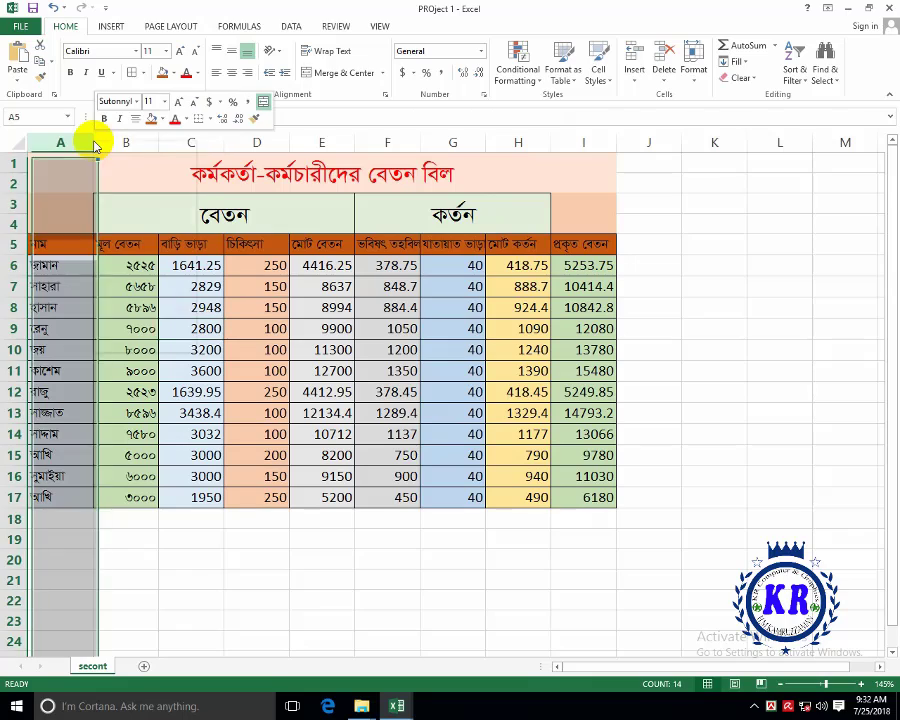
click(128, 236)
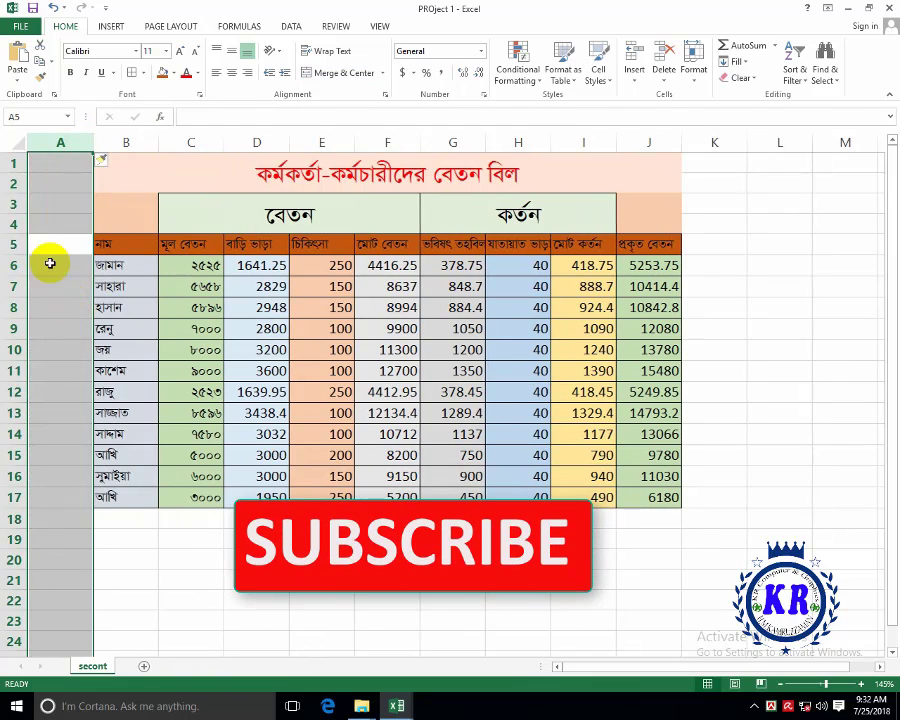
click(44, 255)
mouse_move(60, 160)
mouse_down()
mouse_move(89, 181)
mouse_move(122, 176)
mouse_up()
click(322, 76)
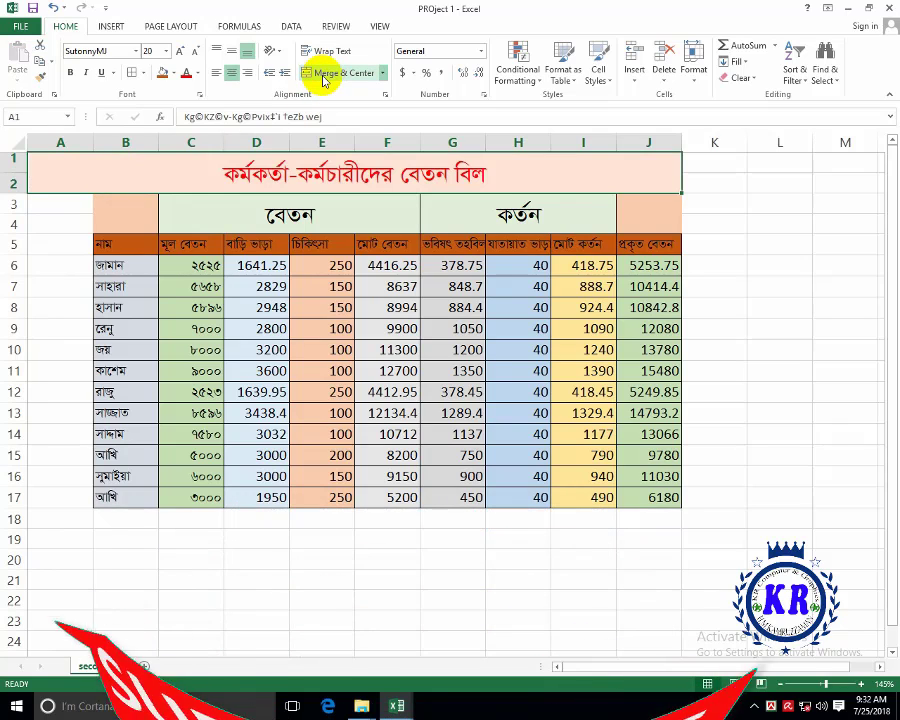
- Fill cells A3:B4 with light orange
click(62, 206)
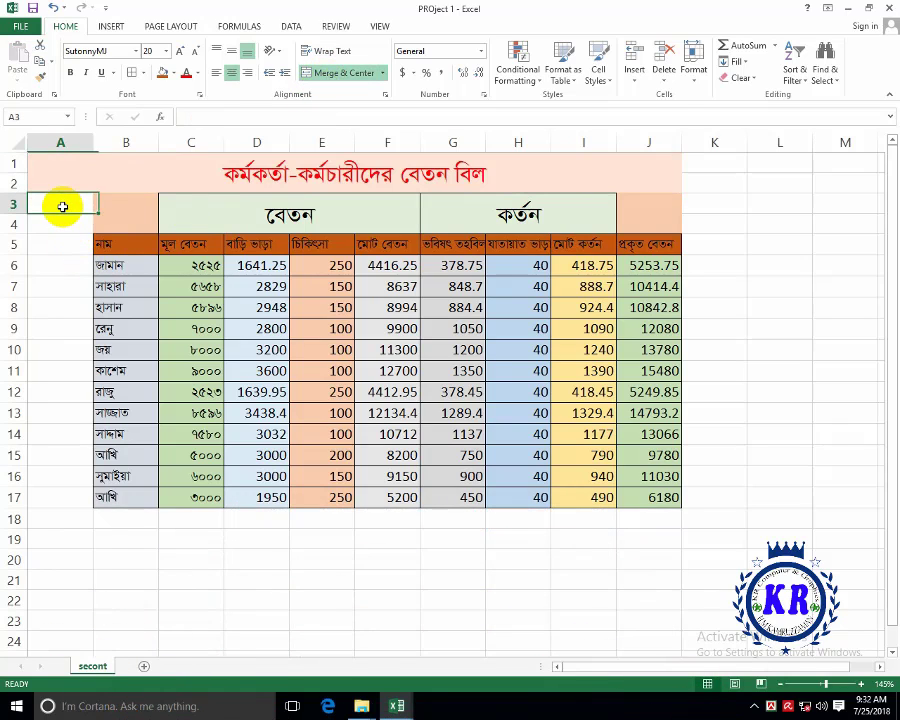
drag(64, 208, 110, 222)
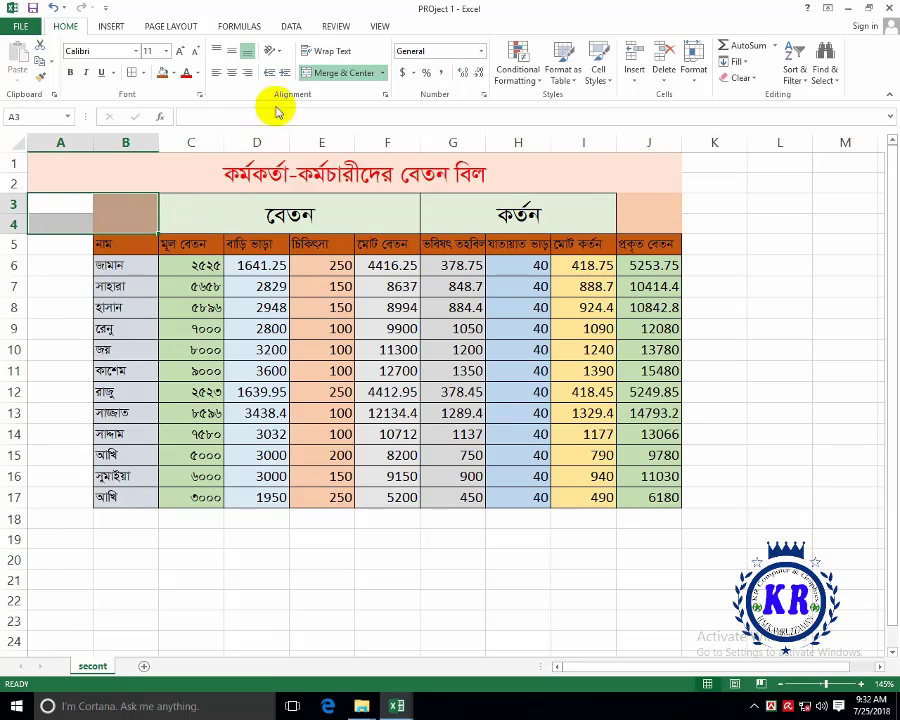
click(171, 73)
click(219, 130)
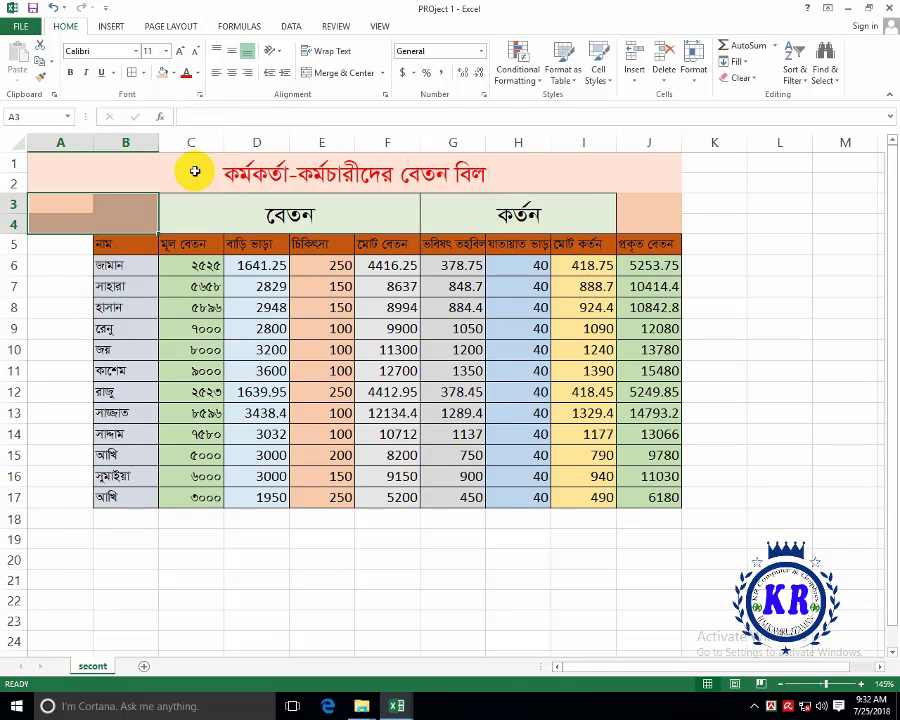
- Give cells A5:A17 in the new column a gold fill
drag(52, 248, 60, 497)
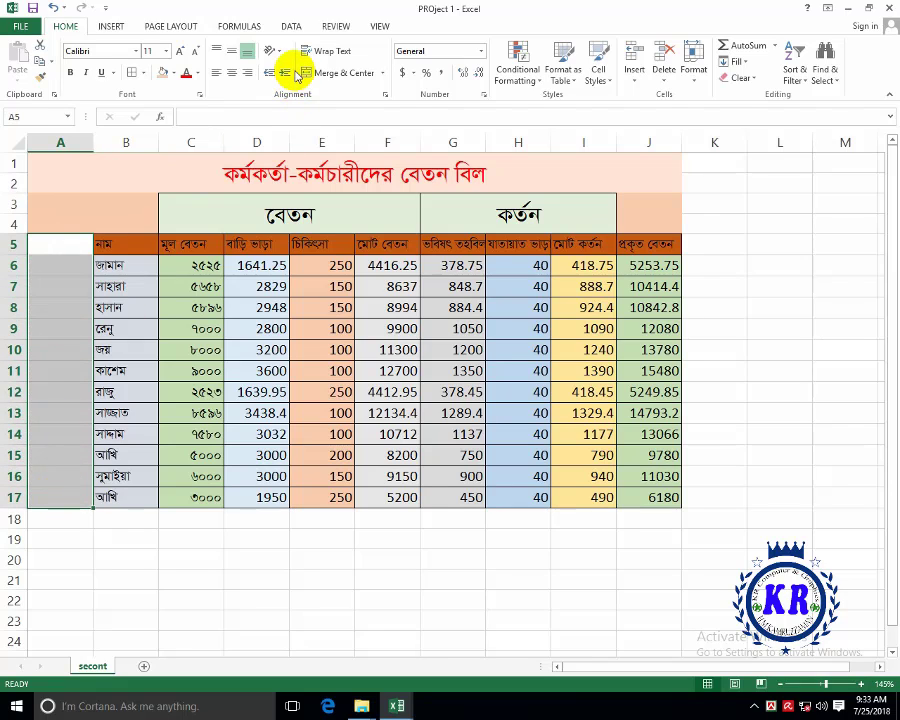
click(165, 72)
click(173, 73)
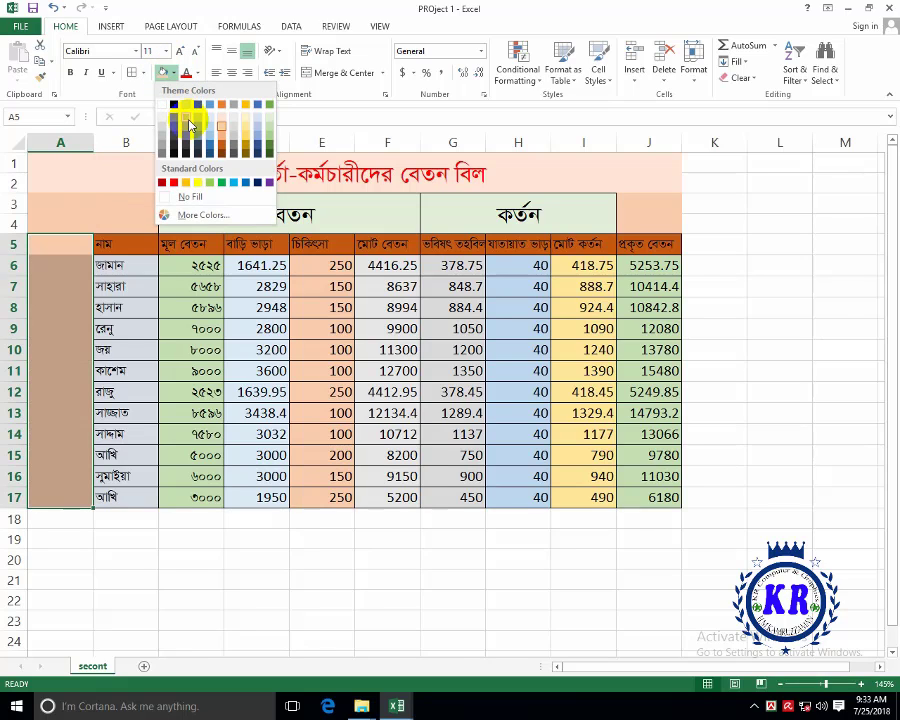
click(193, 121)
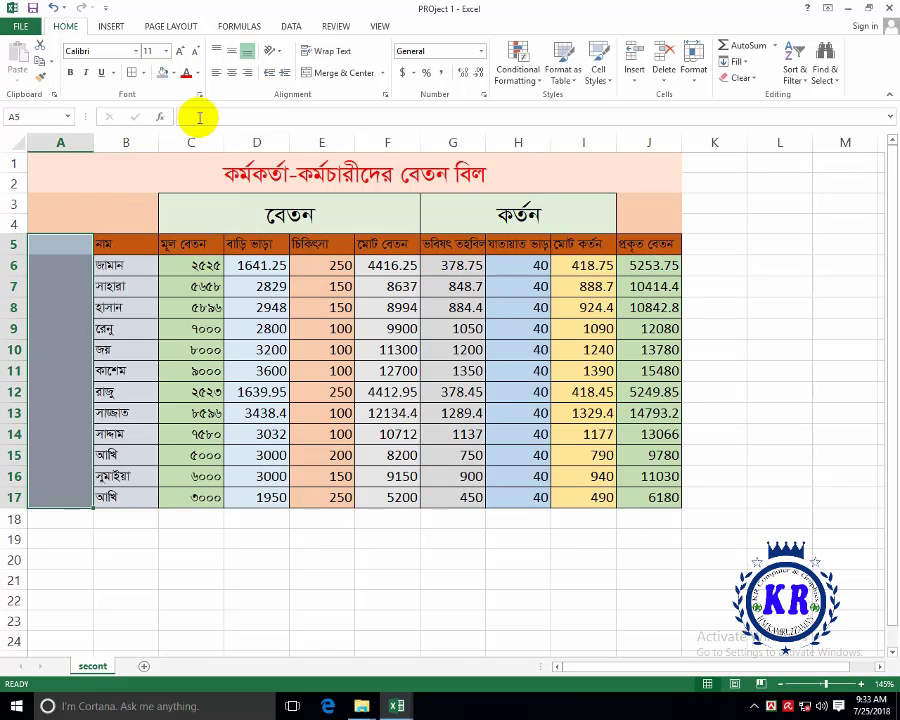
click(174, 74)
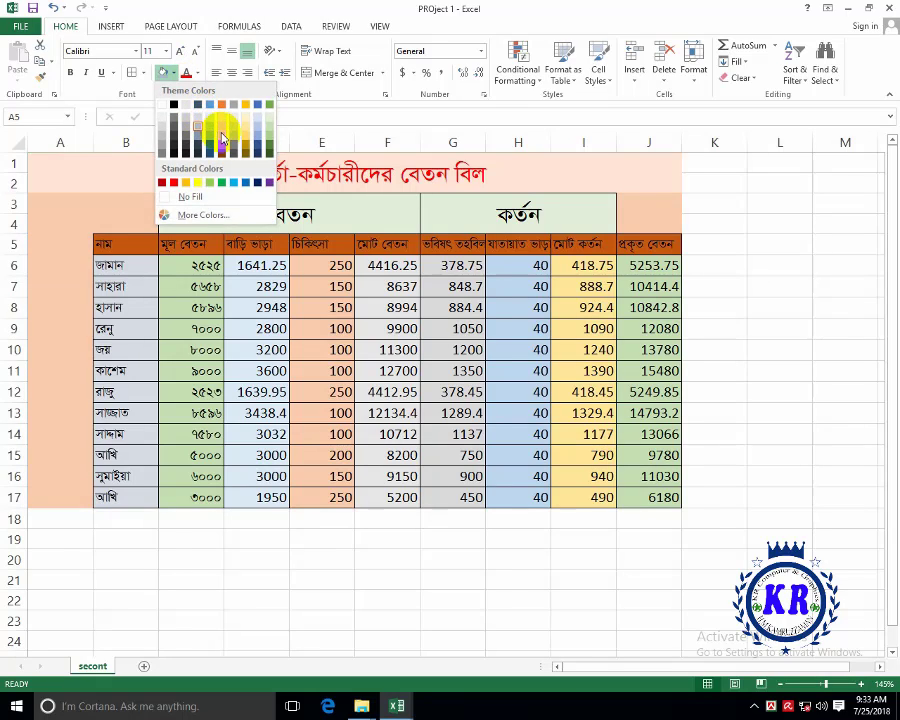
click(242, 138)
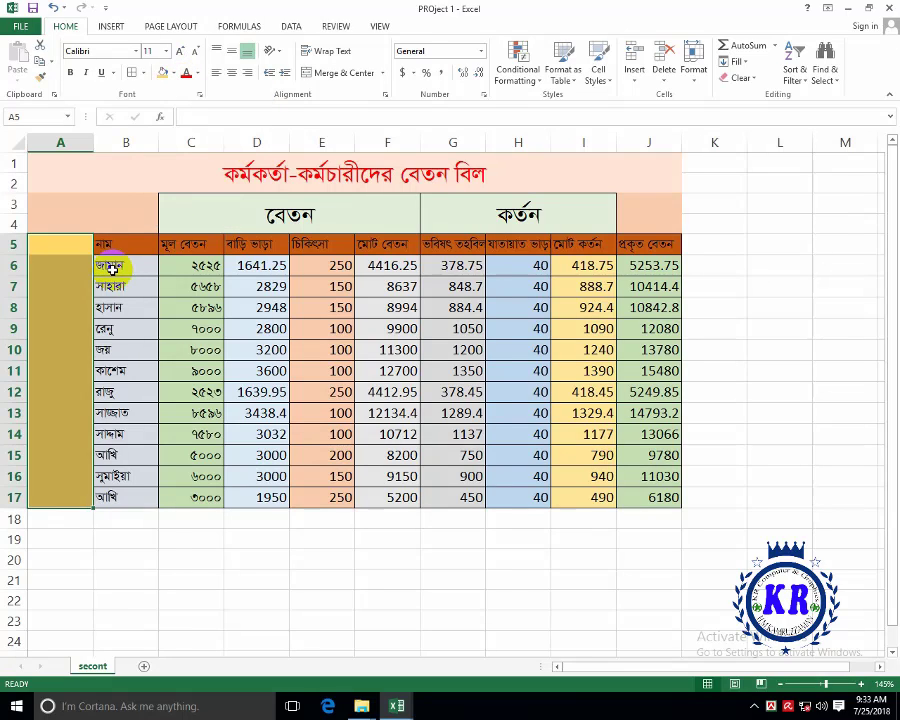
- Fill cell A5 with the header row's dark orange
click(76, 245)
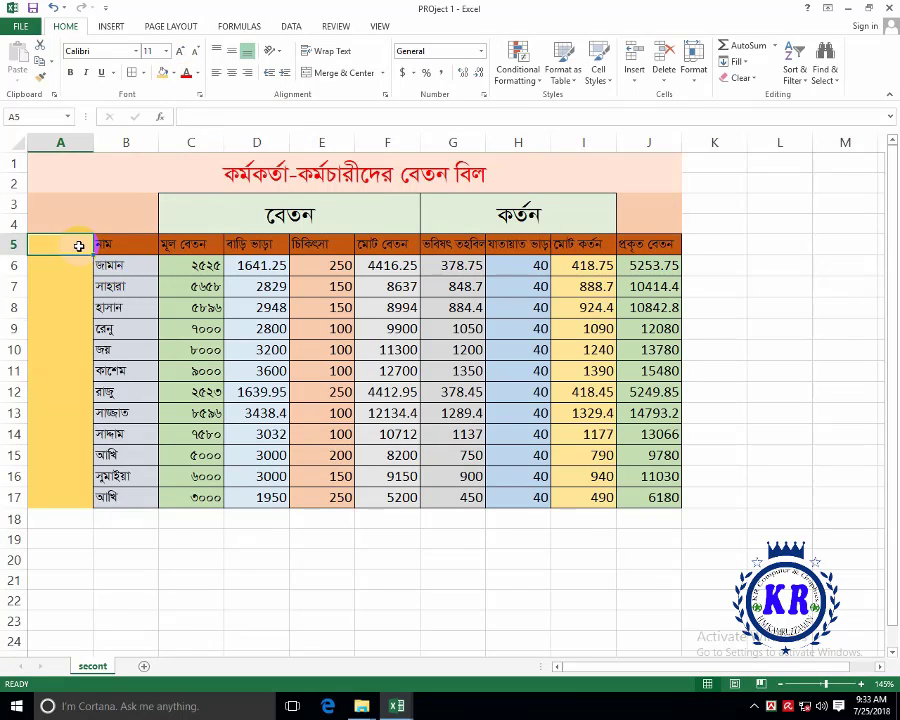
click(174, 74)
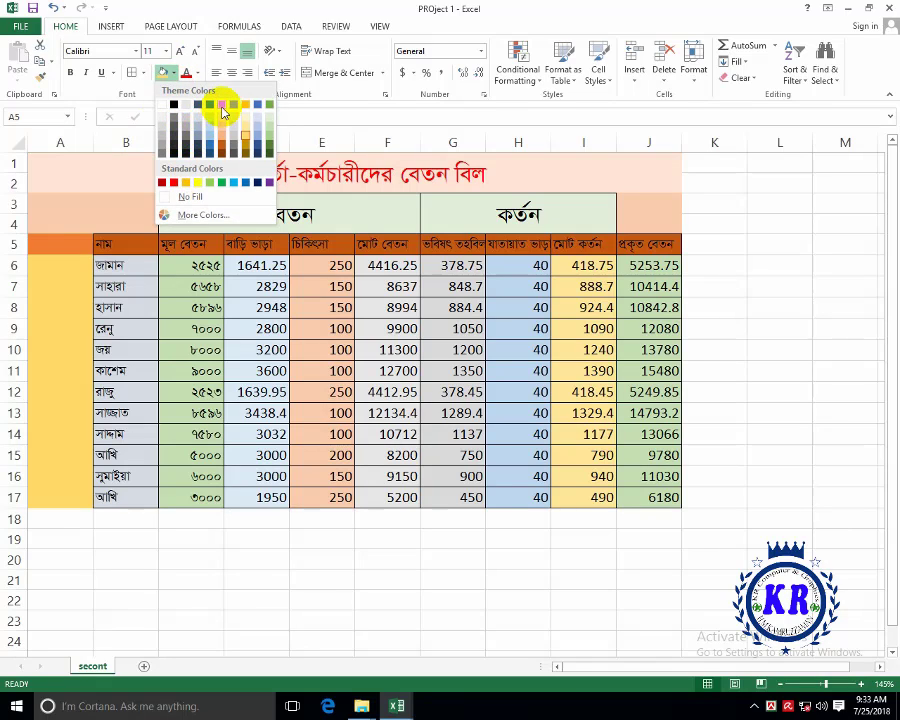
click(245, 153)
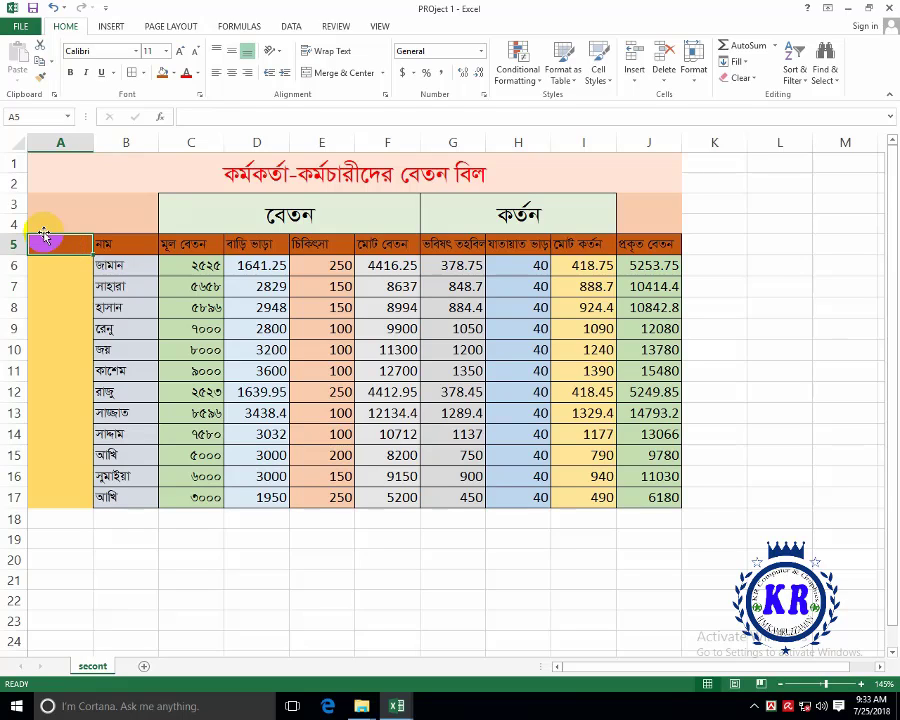
- Delete the extra words from B5's heading so it reads নাম
double_click(123, 243)
text(µwgK b)
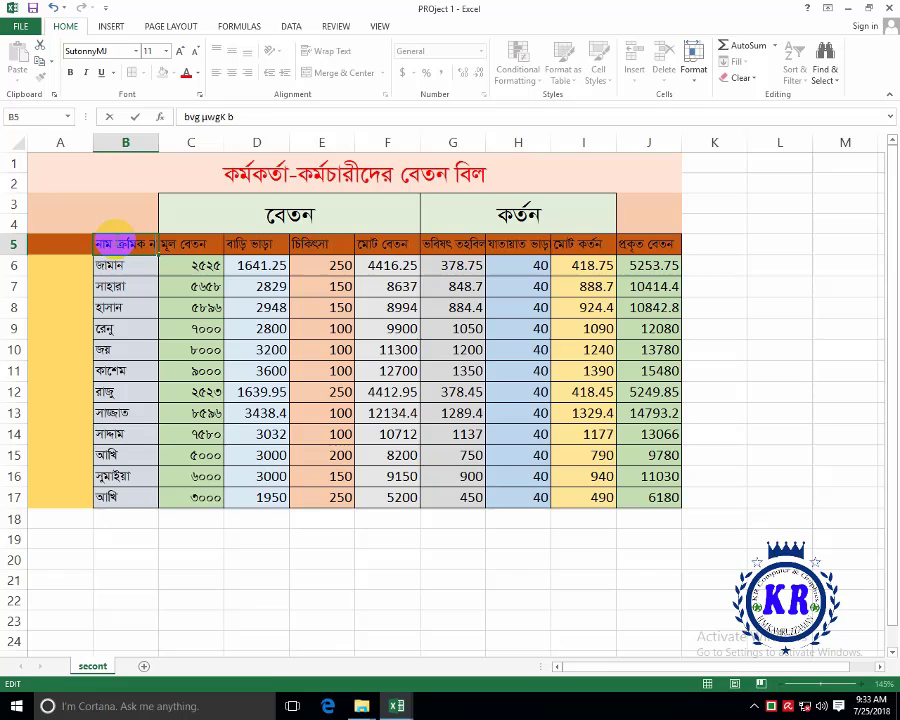
text(s)
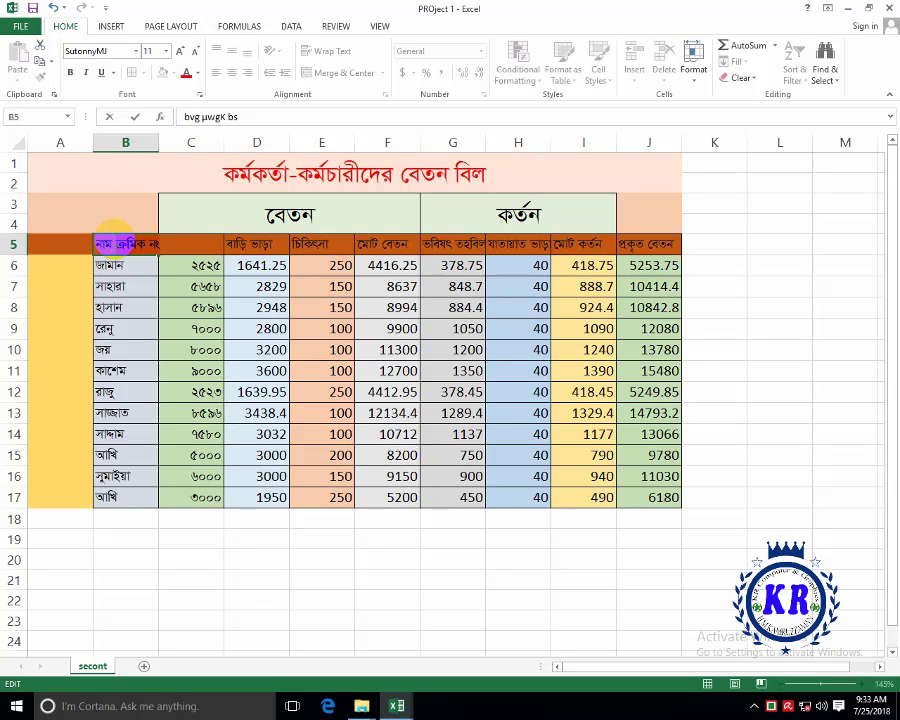
key(BackSpace)
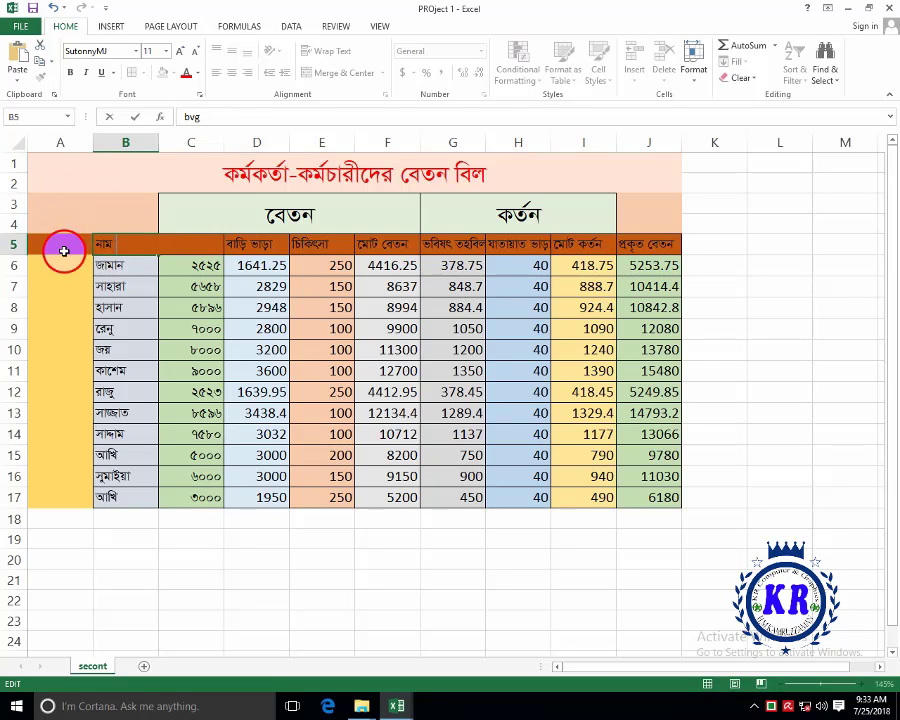
- Enter the heading ক্রমিক নং in A5 and set it in the SutonnyMJ font
click(63, 250)
text(µwgK bs)
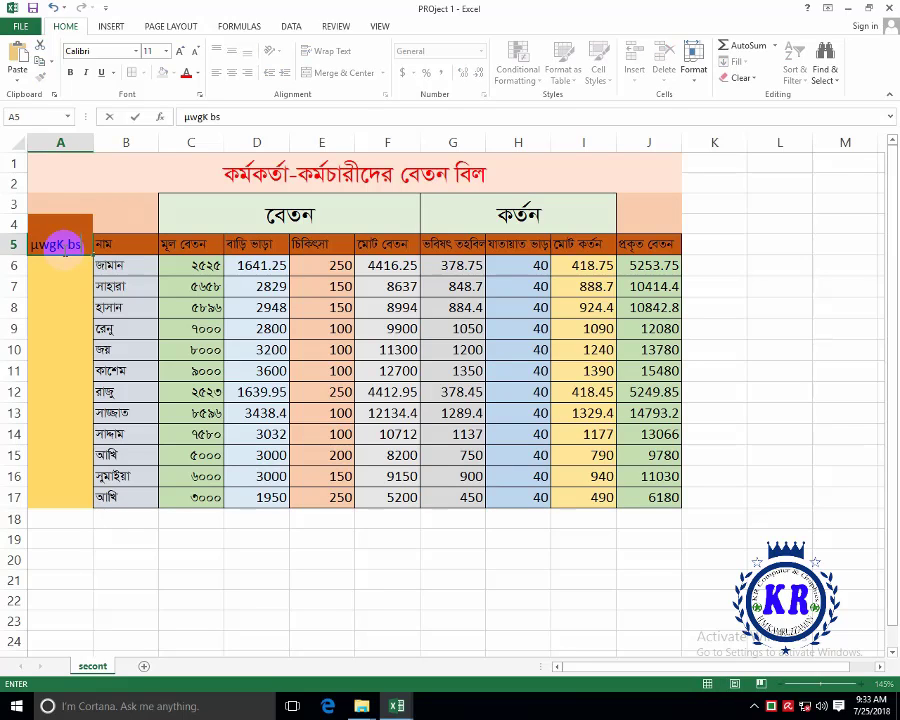
drag(87, 244, 20, 244)
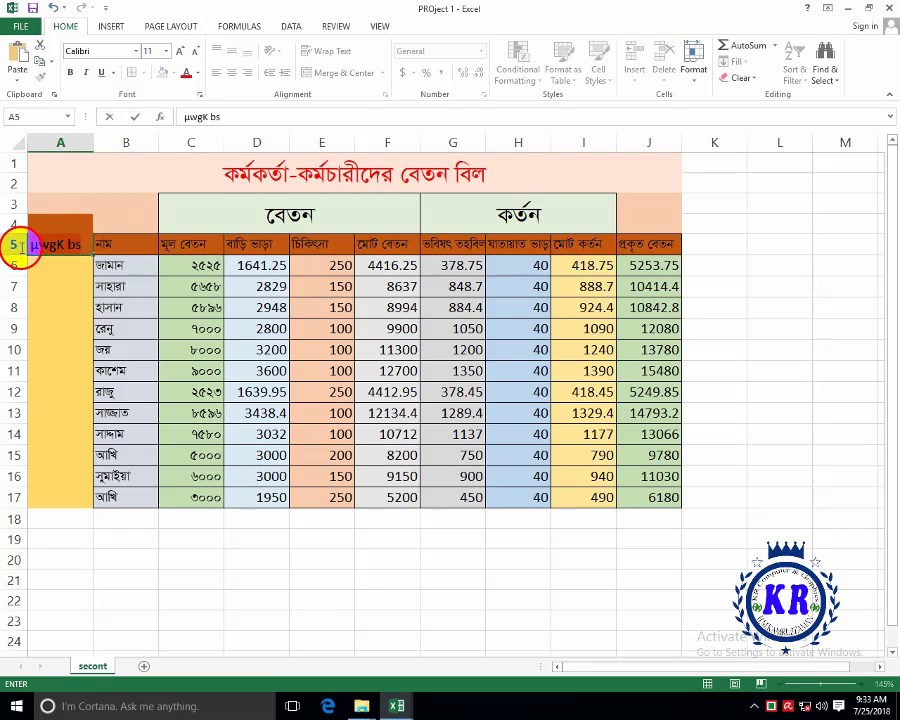
click(104, 53)
text(SutonnyM)
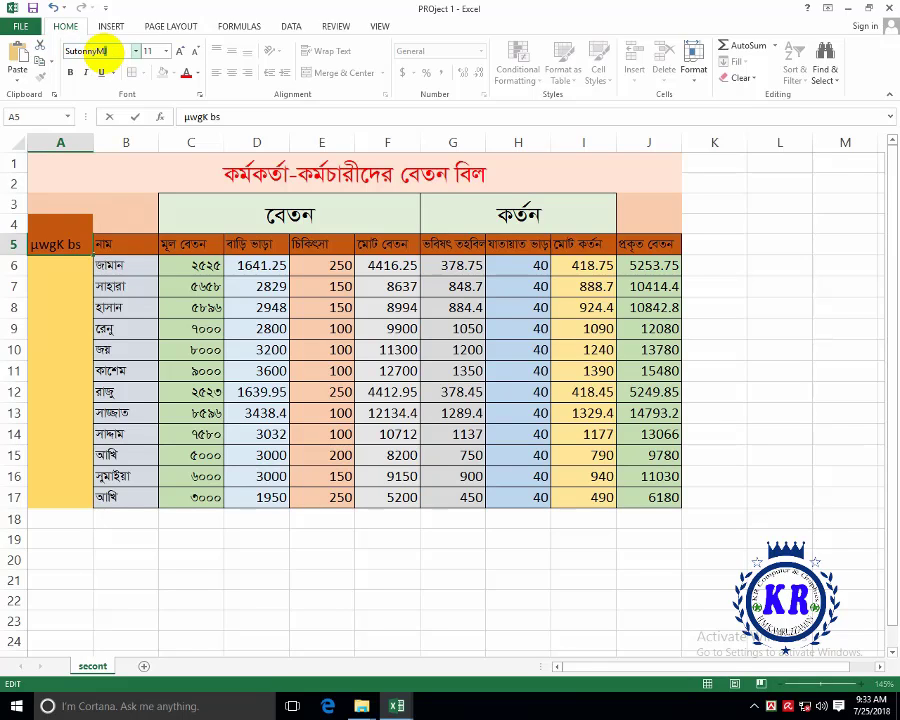
text(J)
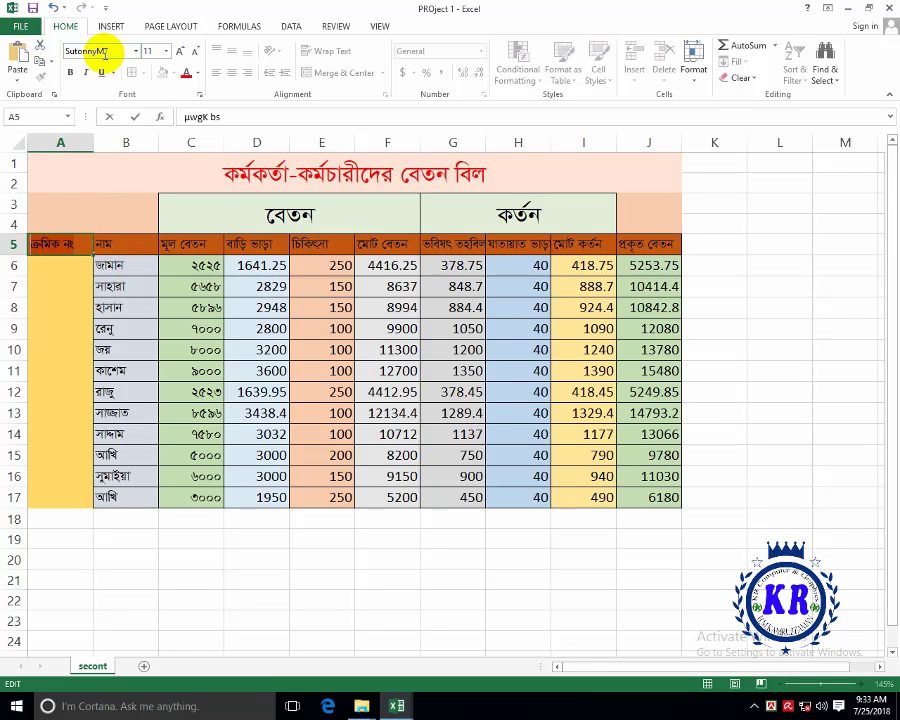
key(Return)
drag(66, 265, 72, 440)
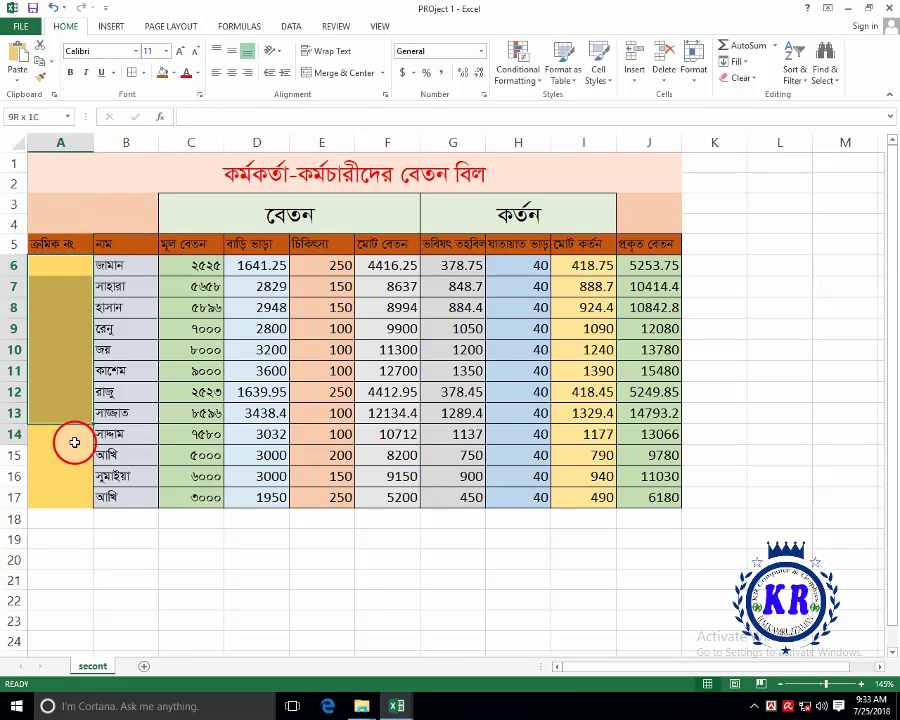
mouse_move(60, 265)
mouse_down()
mouse_move(55, 392)
mouse_move(66, 500)
mouse_up()
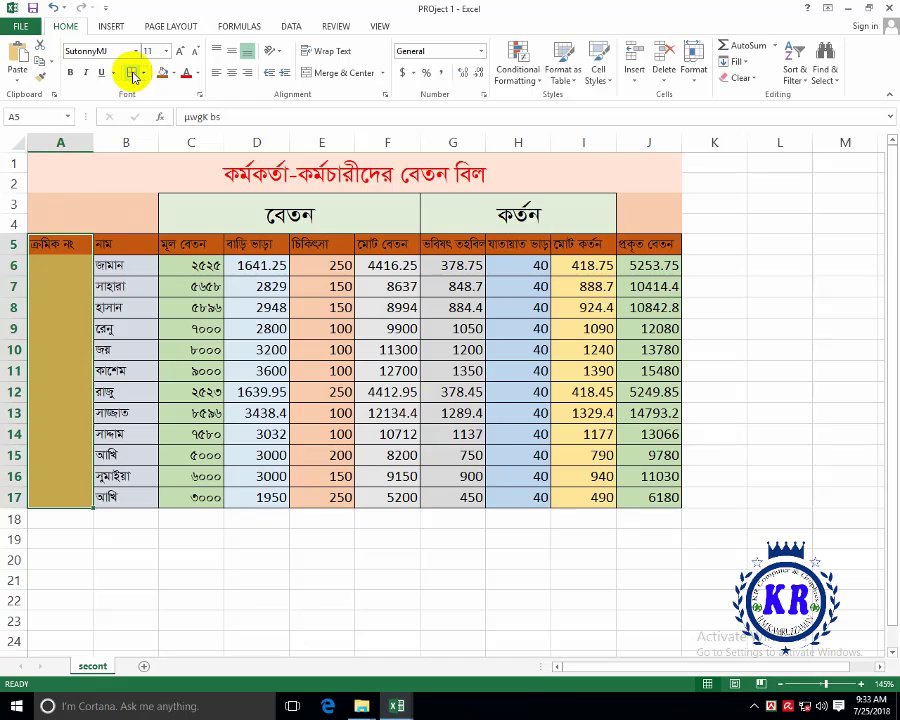
- Enter 1 and 2 in A6:A7, extend the series to 12 at A17, and centre it
click(69, 264)
text(1)
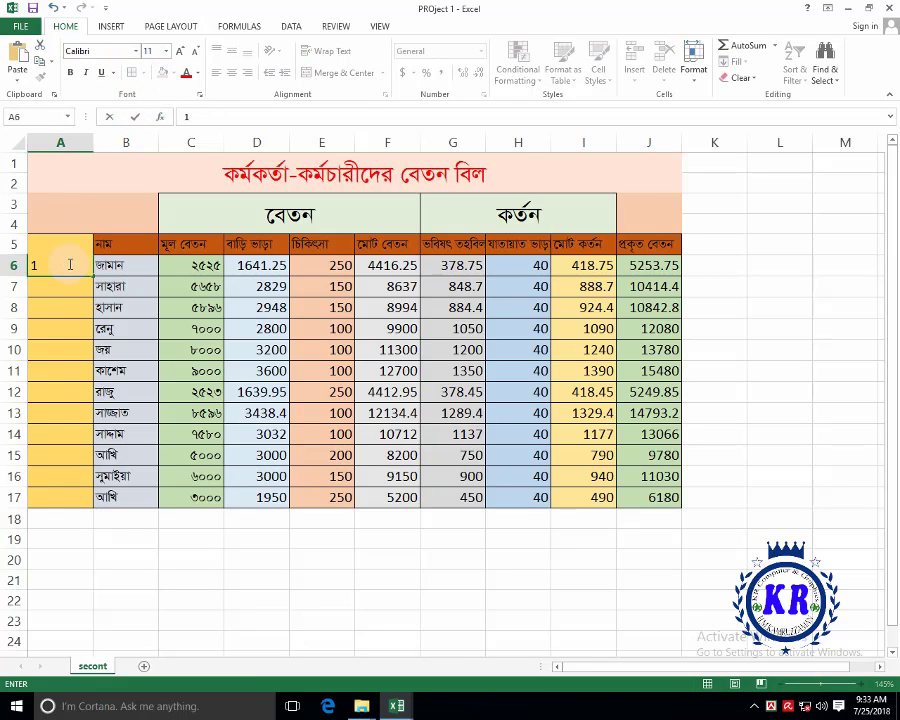
key(Return)
click(71, 271)
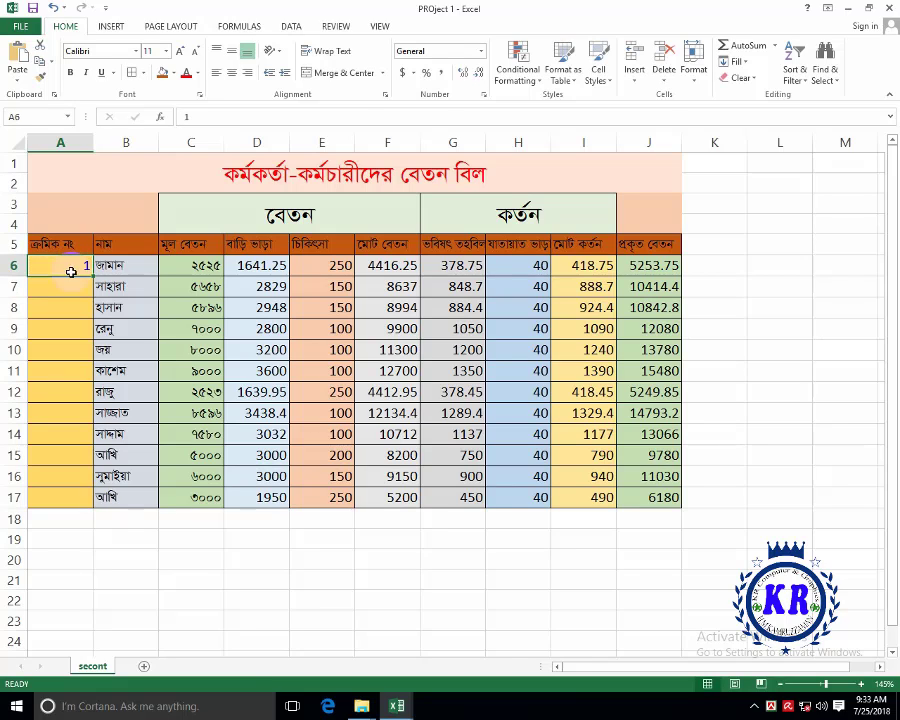
drag(92, 276, 91, 284)
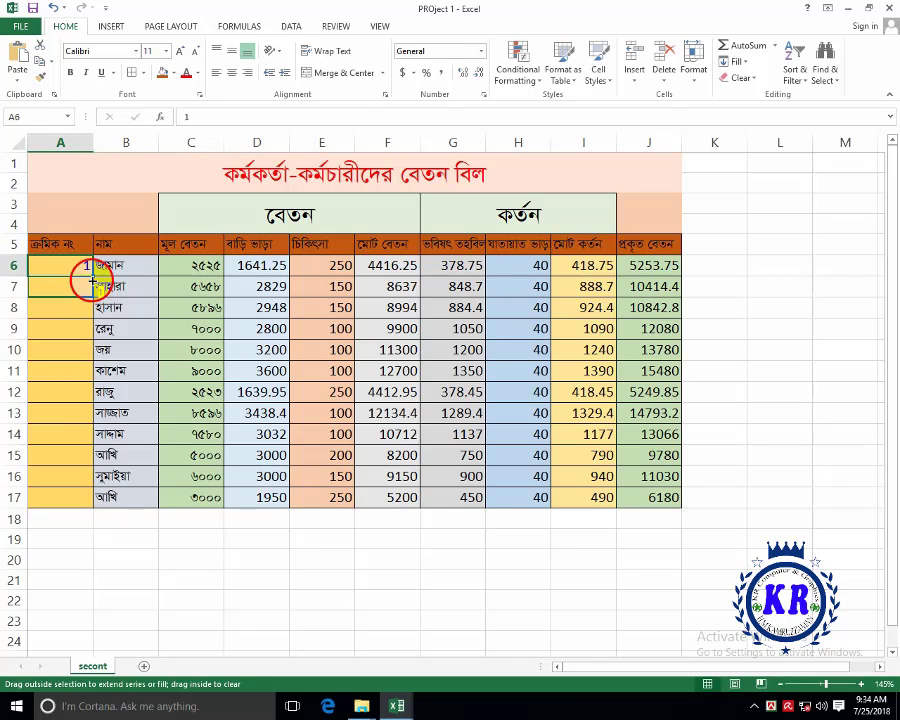
click(80, 284)
text(2)
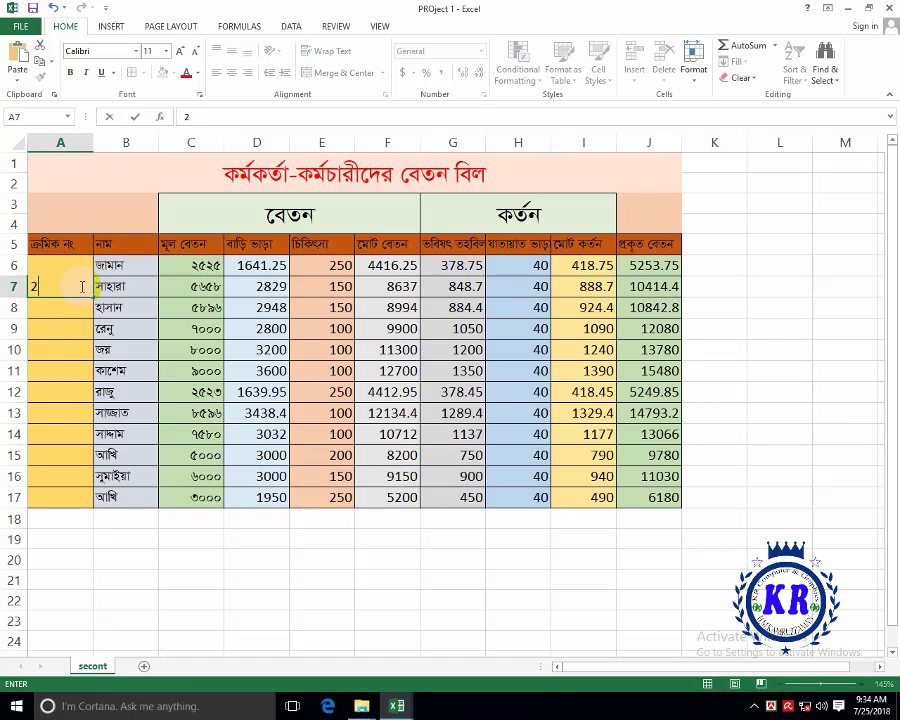
click(72, 350)
mouse_move(80, 264)
mouse_down()
mouse_move(94, 333)
mouse_move(88, 506)
mouse_up()
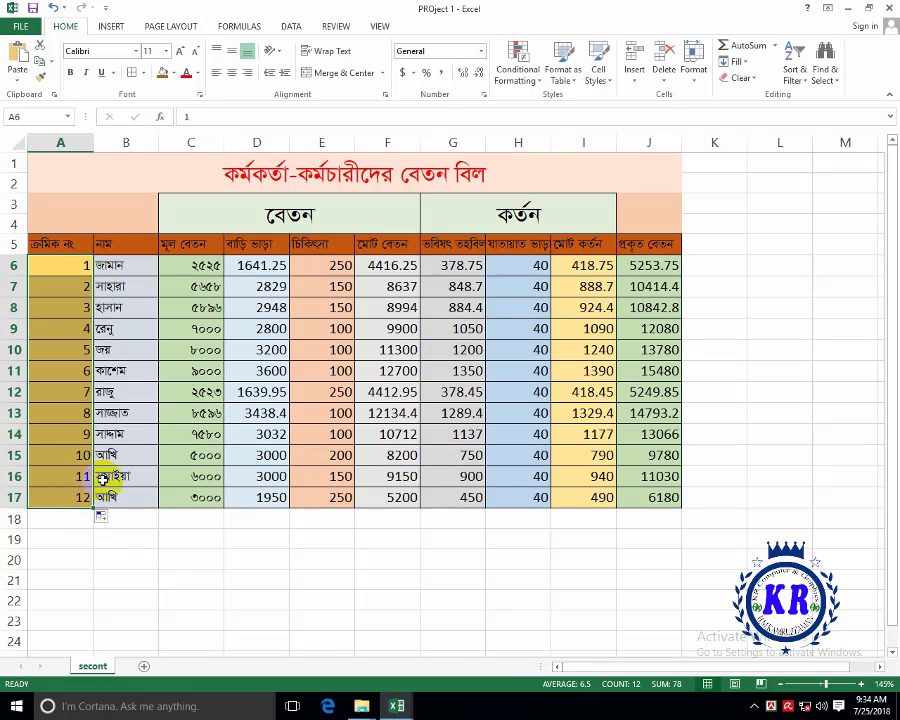
click(230, 73)
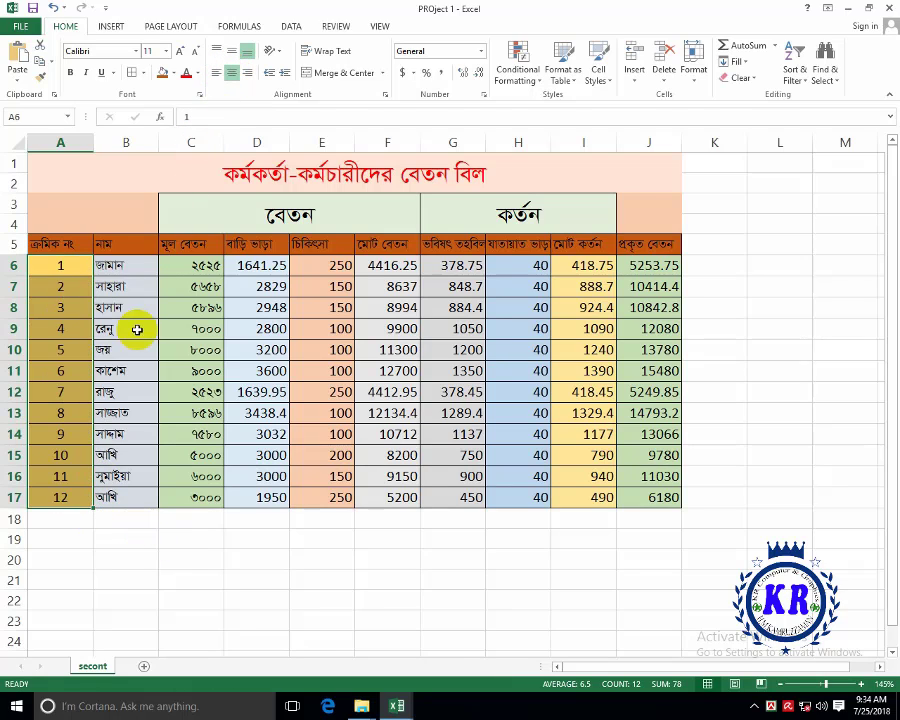
click(129, 371)
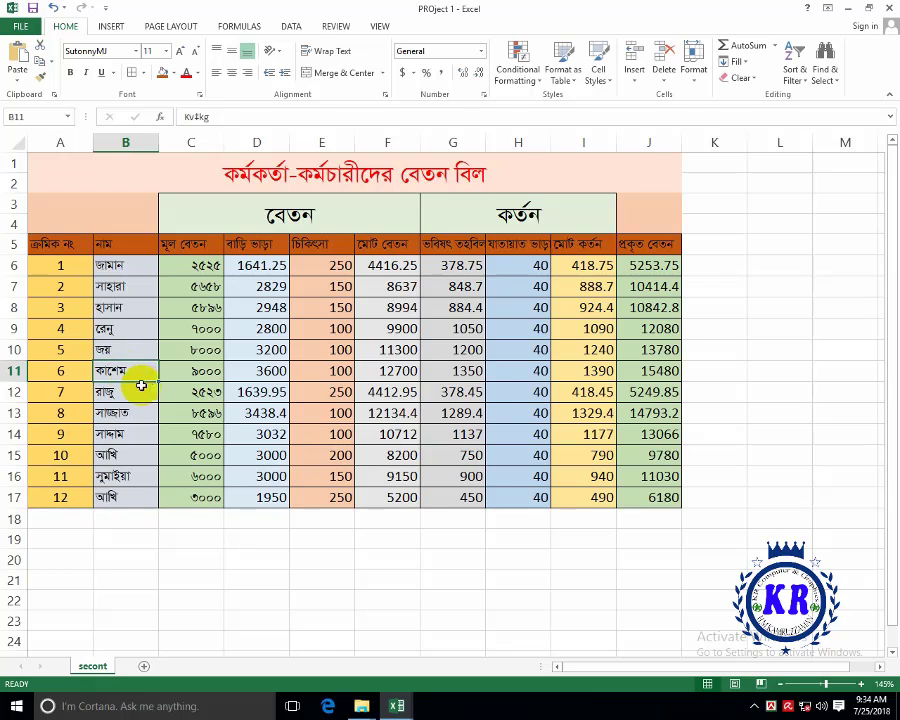